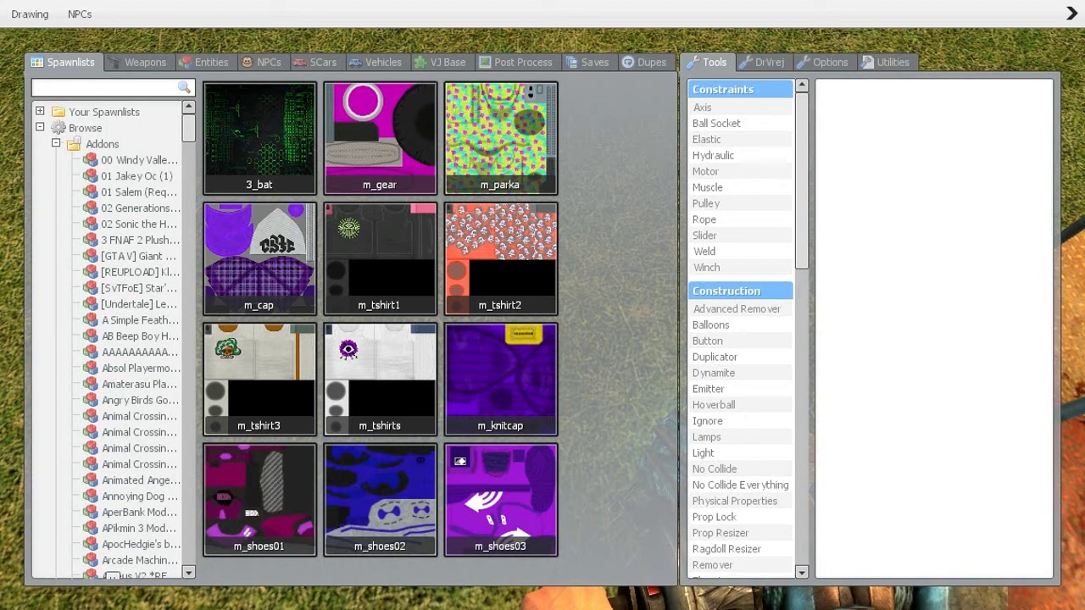
# - Widen the spawnlist tree and look through the list of installed addons for available model packs
pyautogui.moveTo(200, 212); pyautogui.dragTo(242, 212)
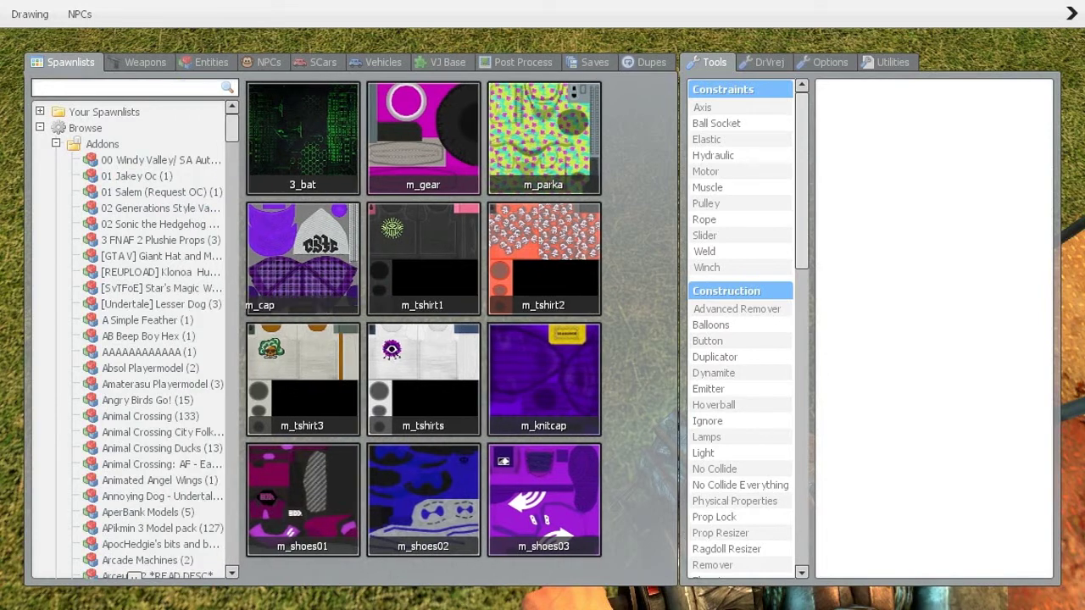
pyautogui.scroll(-10, 195, 213)
pyautogui.scroll(-9, 133, 574)
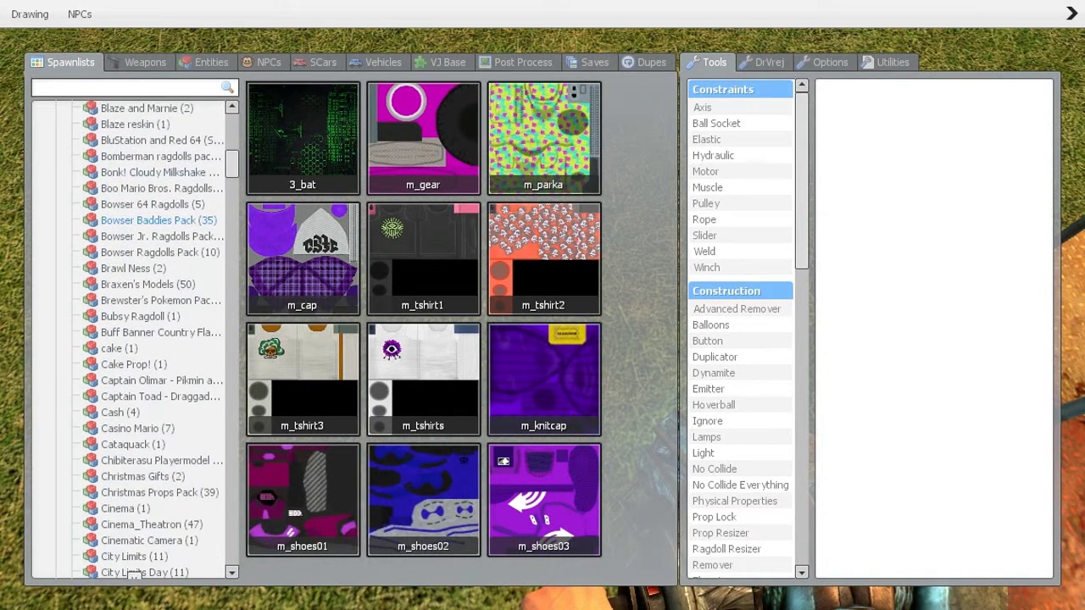
pyautogui.scroll(-3, 127, 212)
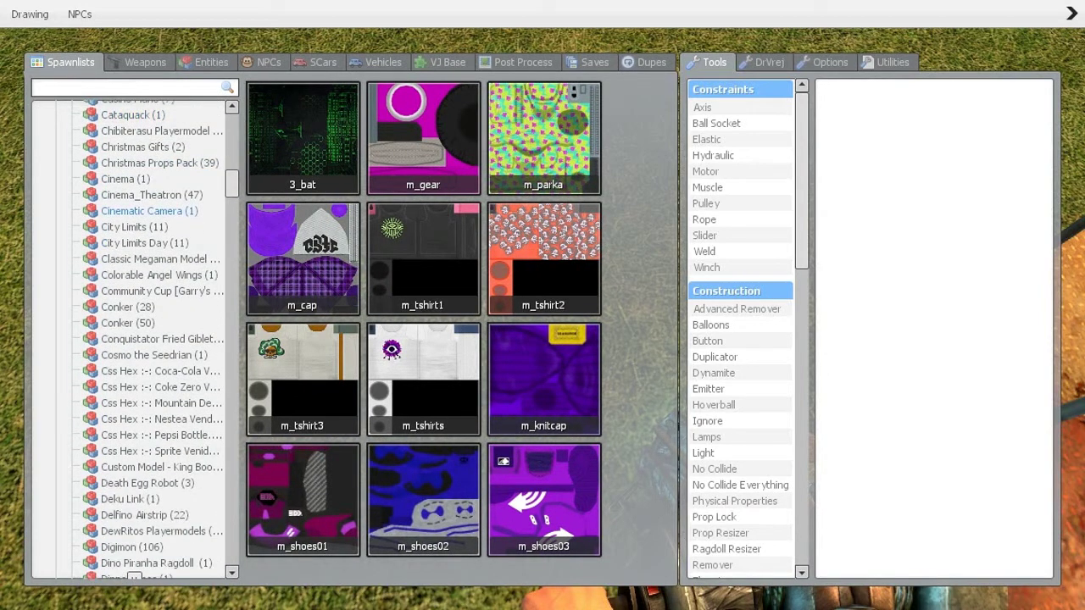
pyautogui.scroll(-1, 128, 213)
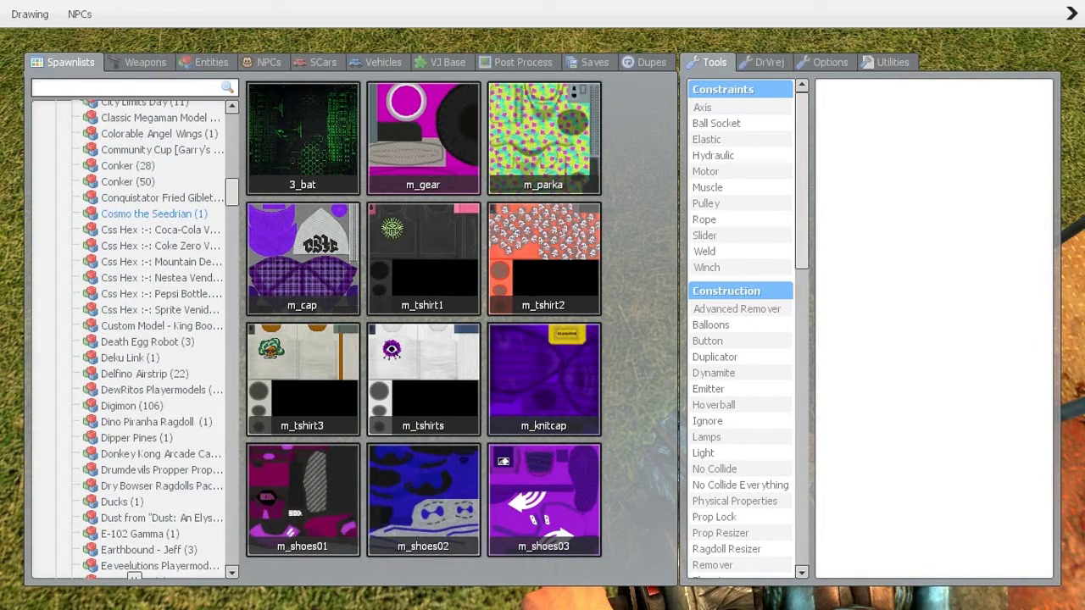
pyautogui.moveTo(232, 192); pyautogui.dragTo(232, 208)
pyautogui.scroll(-15, 133, 576)
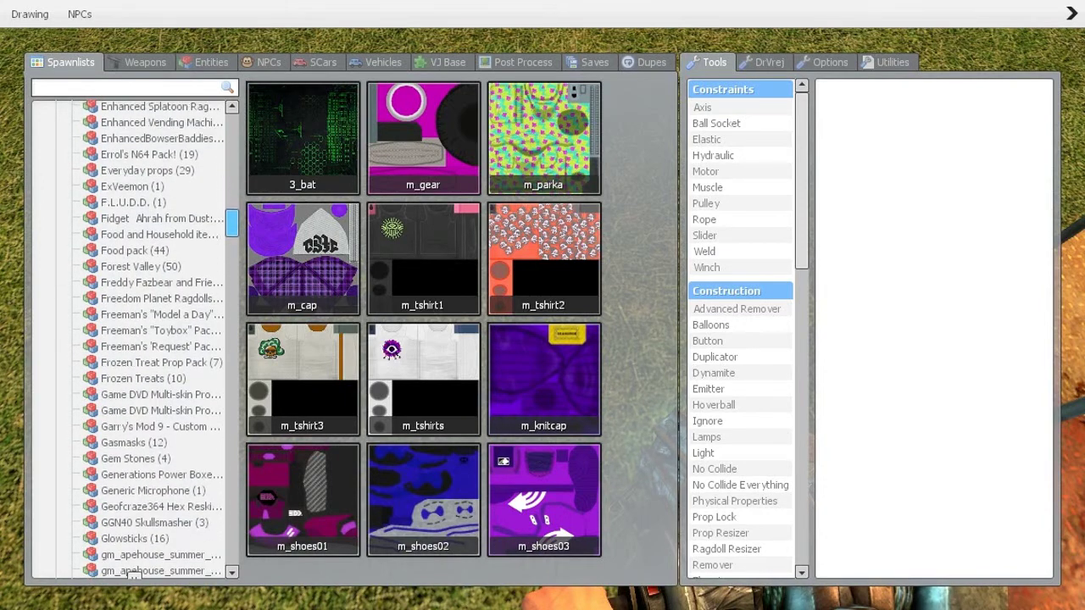
pyautogui.scroll(-15, 133, 576)
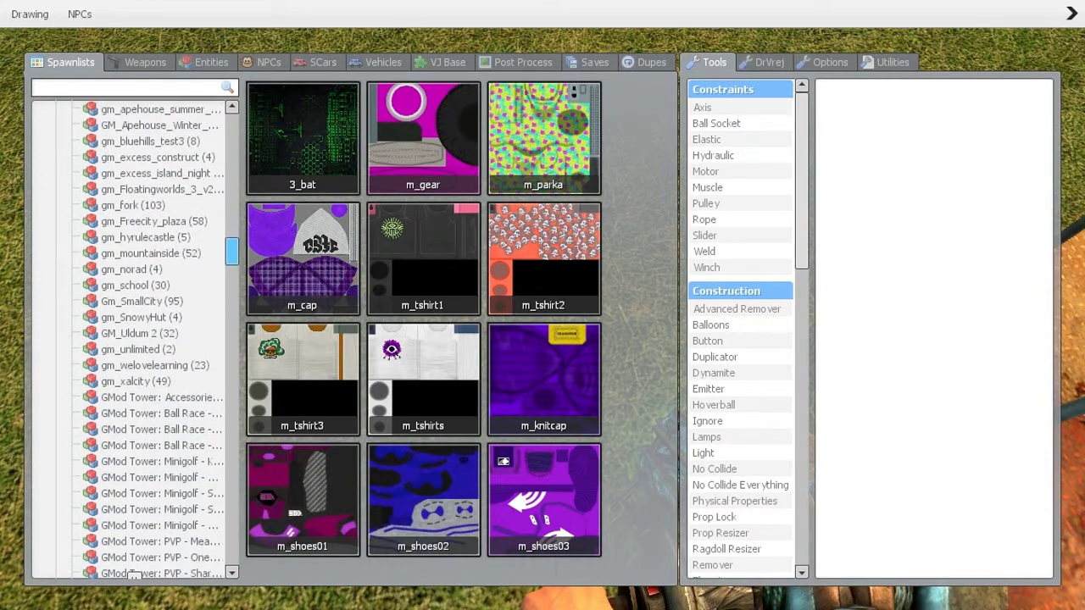
pyautogui.scroll(-18, 133, 576)
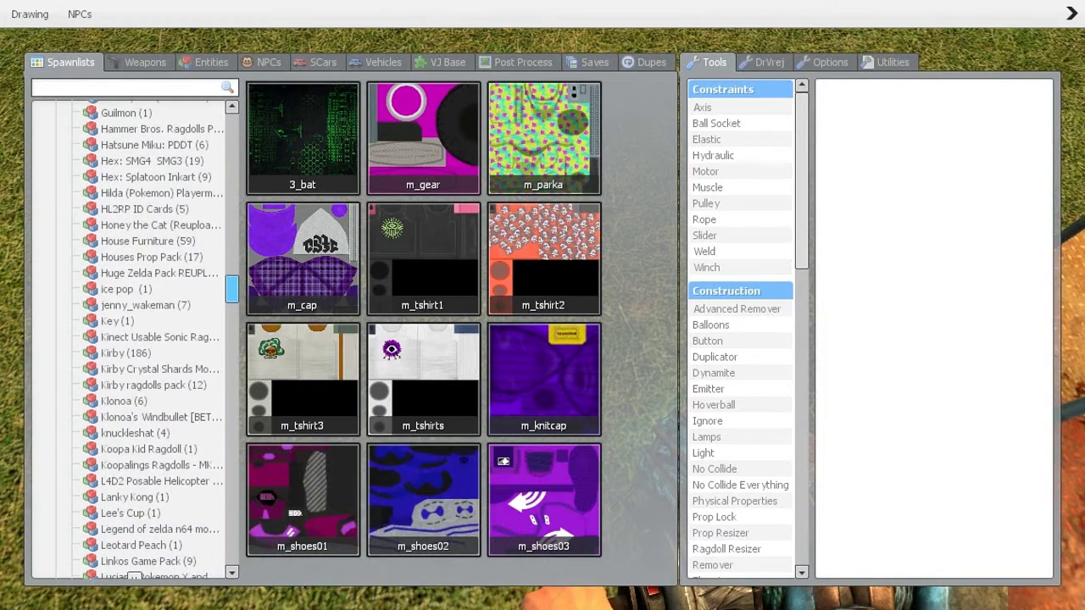
pyautogui.scroll(-20, 133, 578)
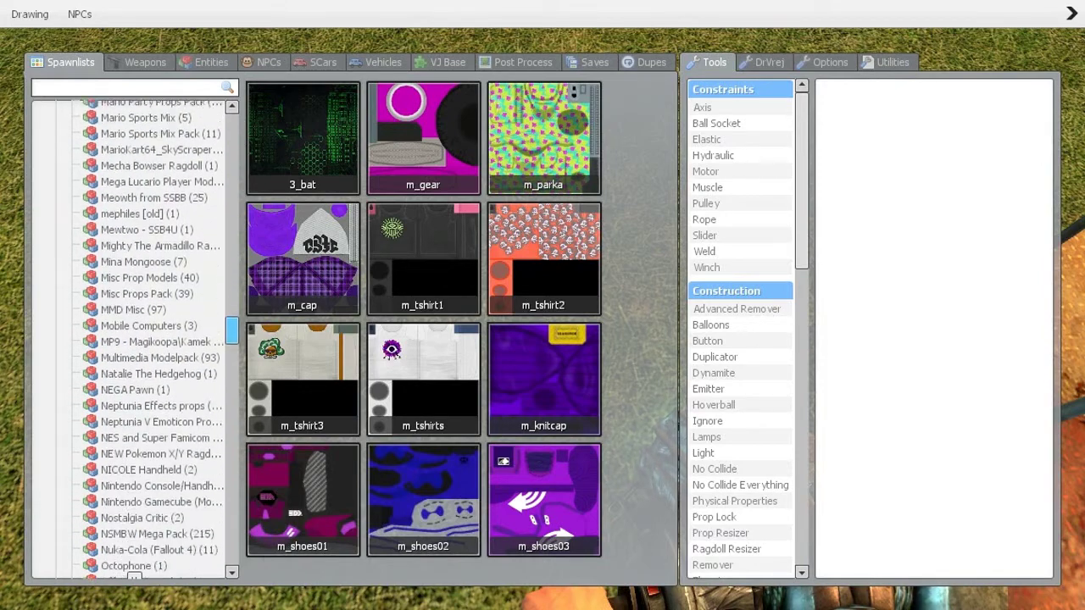
pyautogui.scroll(-1, 133, 576)
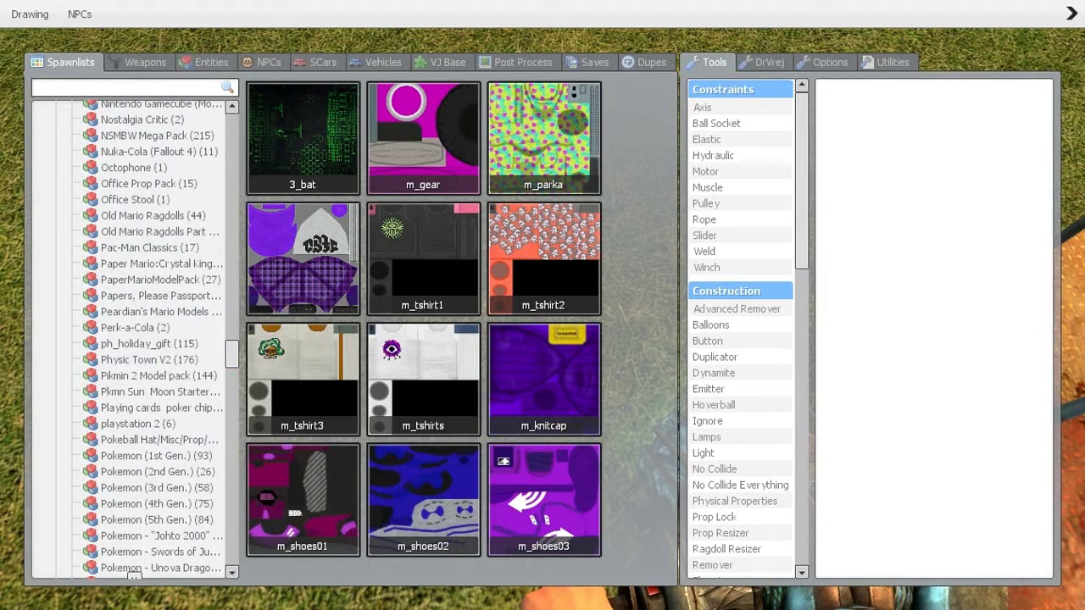
pyautogui.scroll(-9, 134, 575)
pyautogui.scroll(-5, 133, 574)
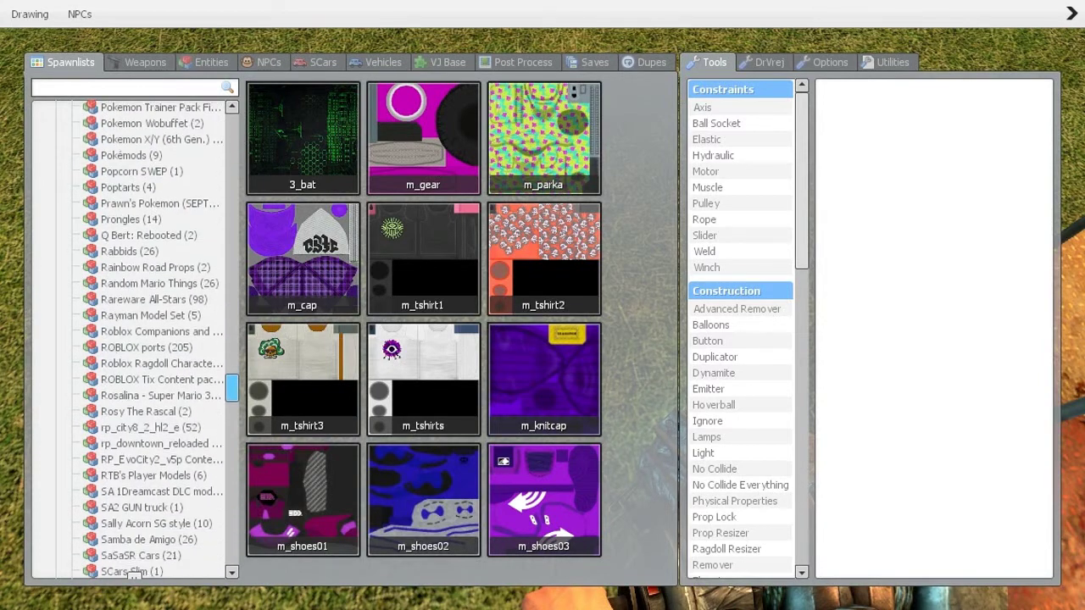
pyautogui.scroll(1, 133, 575)
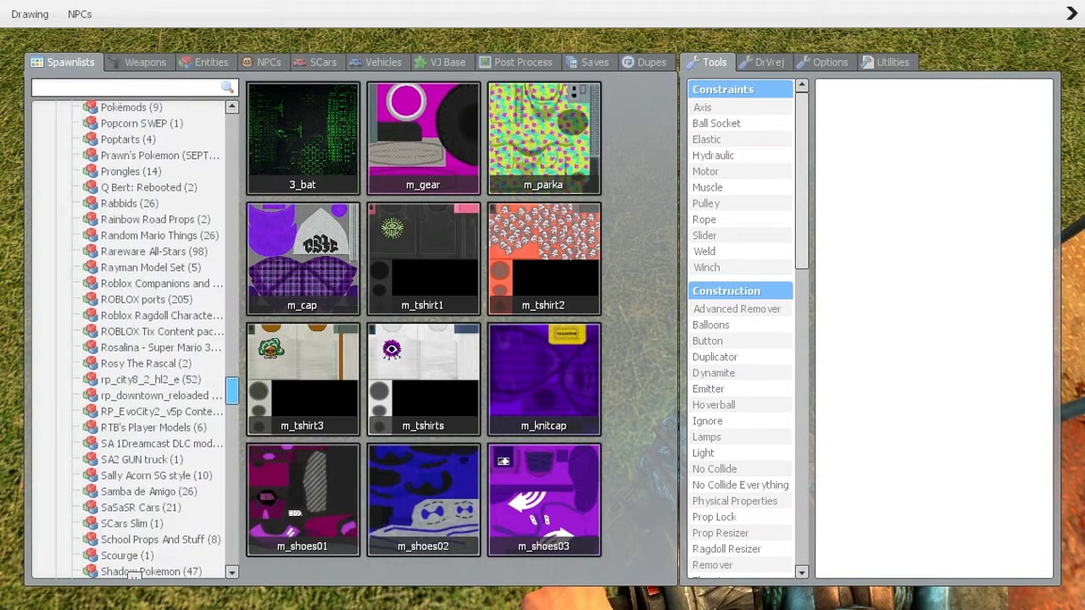
pyautogui.scroll(20, 134, 575)
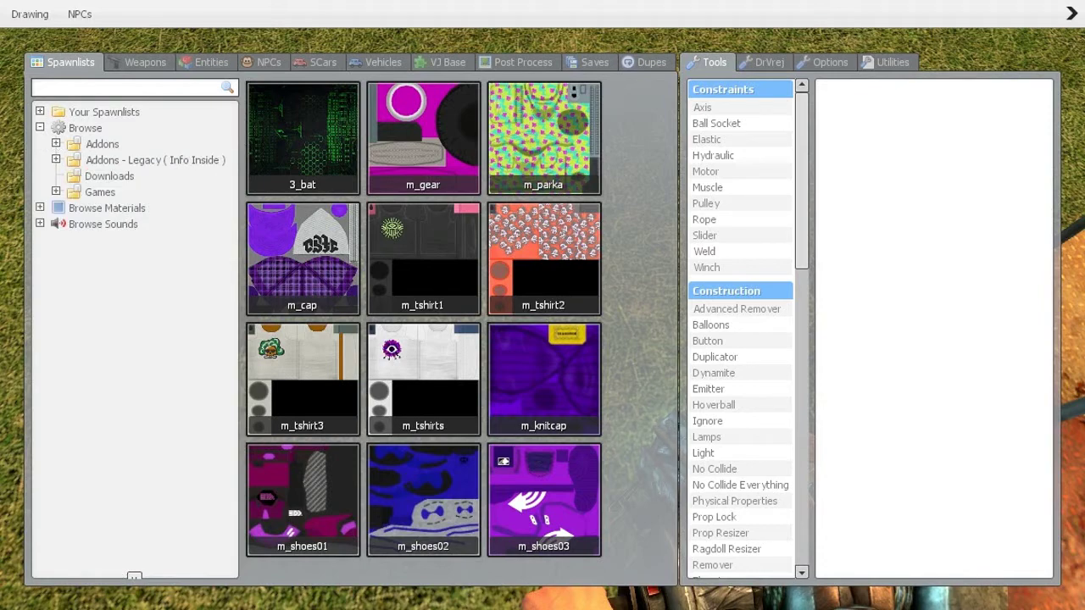
# - Expand Your Spawnlists and collapse its categories from Splatoon Stuff down to N64 Models
pyautogui.click(40, 111)
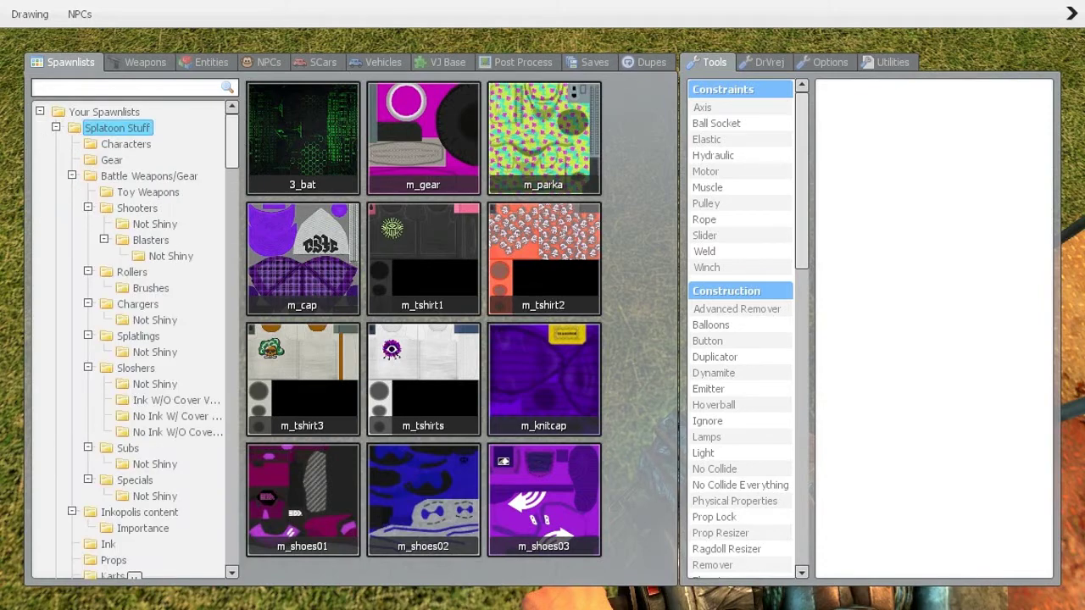
pyautogui.click(56, 127)
pyautogui.click(56, 143)
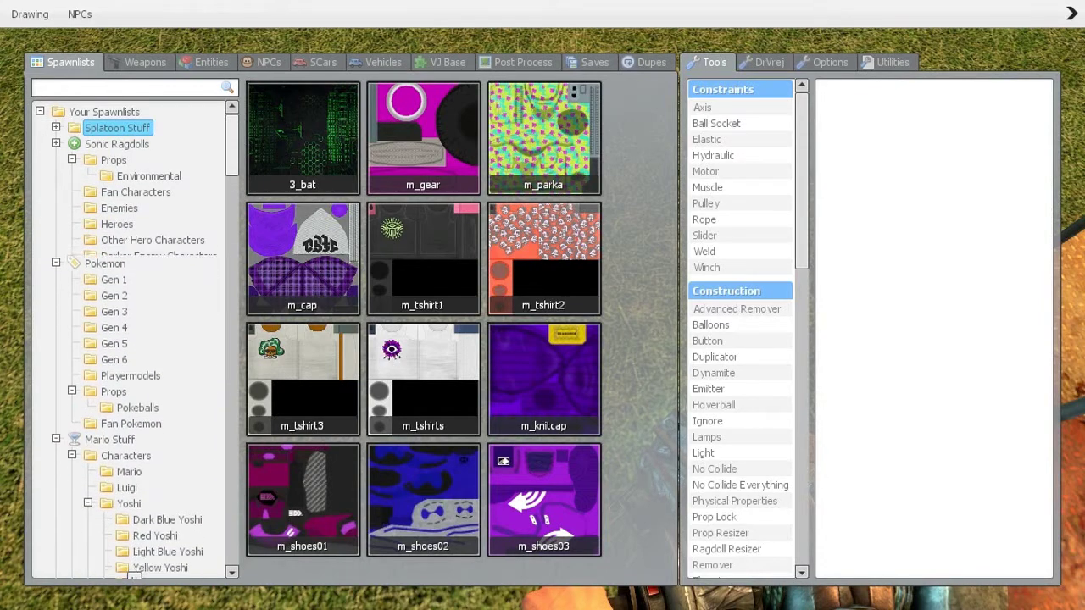
pyautogui.click(56, 159)
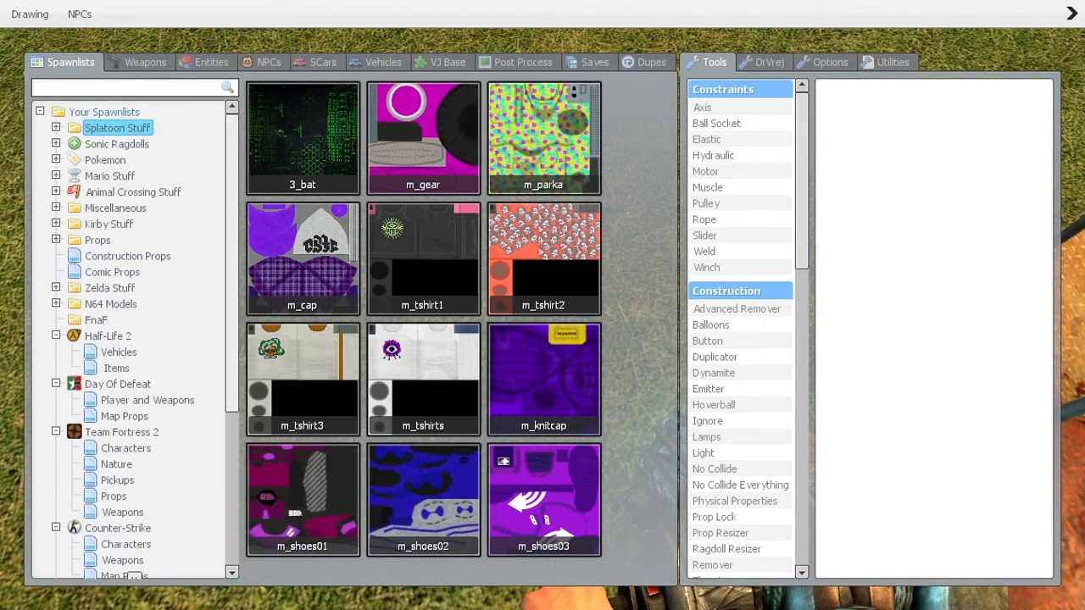
# - Create a new category under Your Spawnlists
pyautogui.rightClick(104, 112)
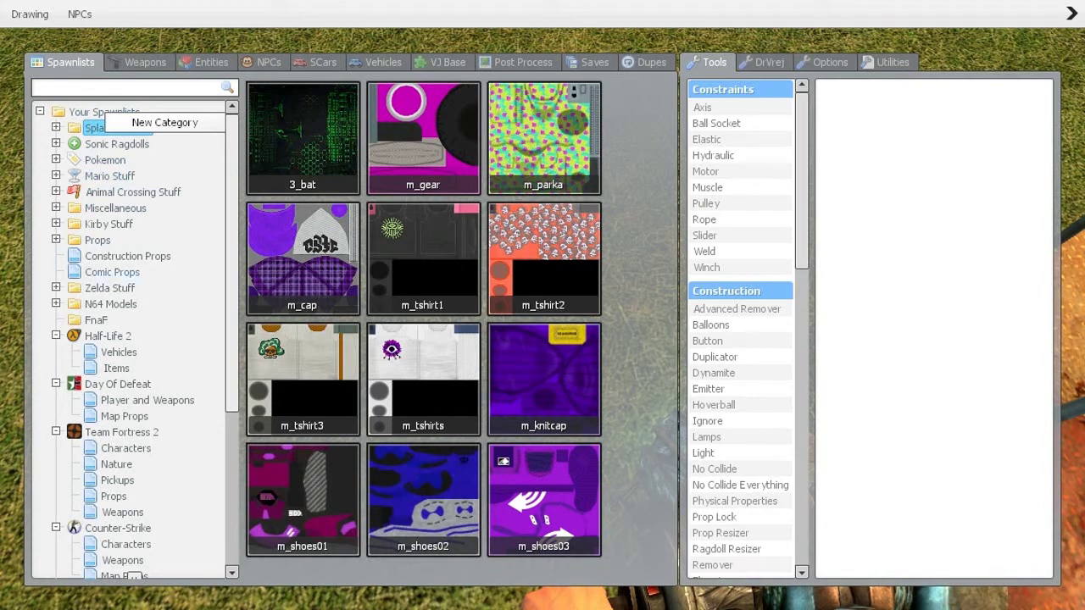
pyautogui.click(232, 208)
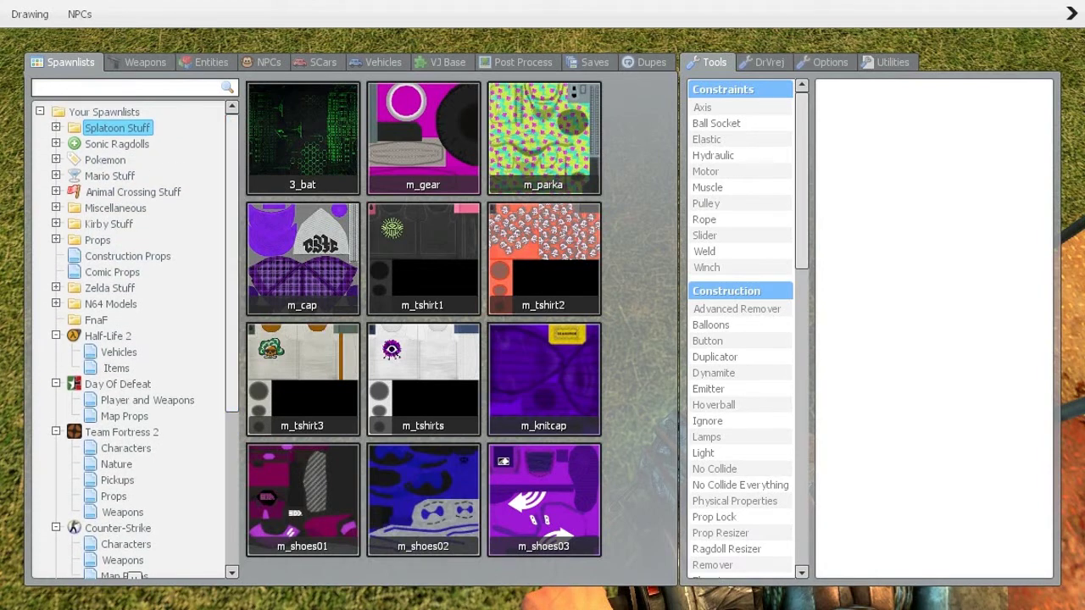
pyautogui.click(104, 112)
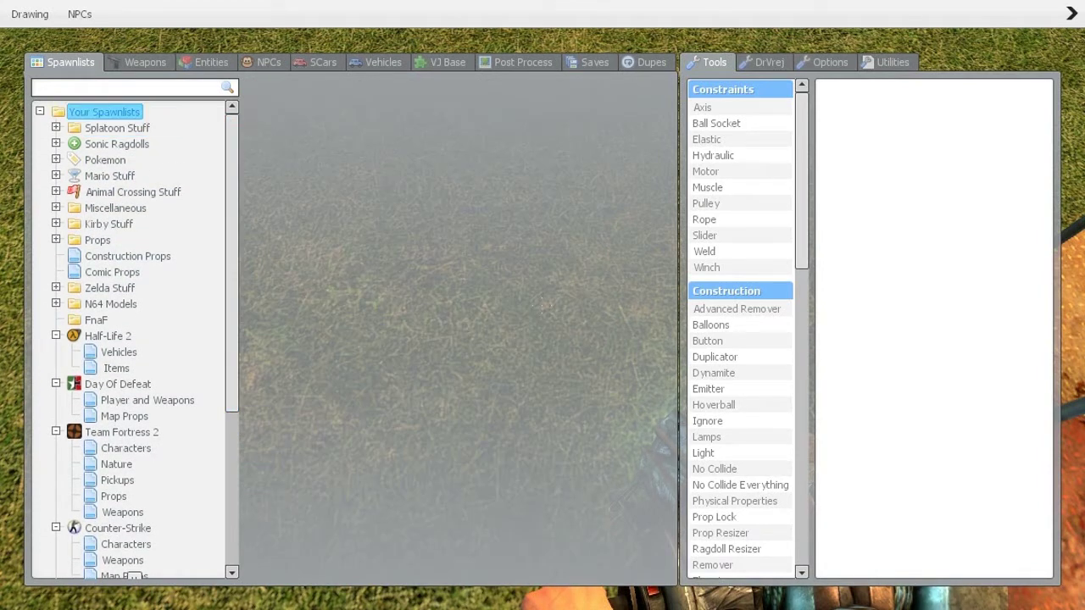
pyautogui.rightClick(102, 112)
pyautogui.click(139, 120)
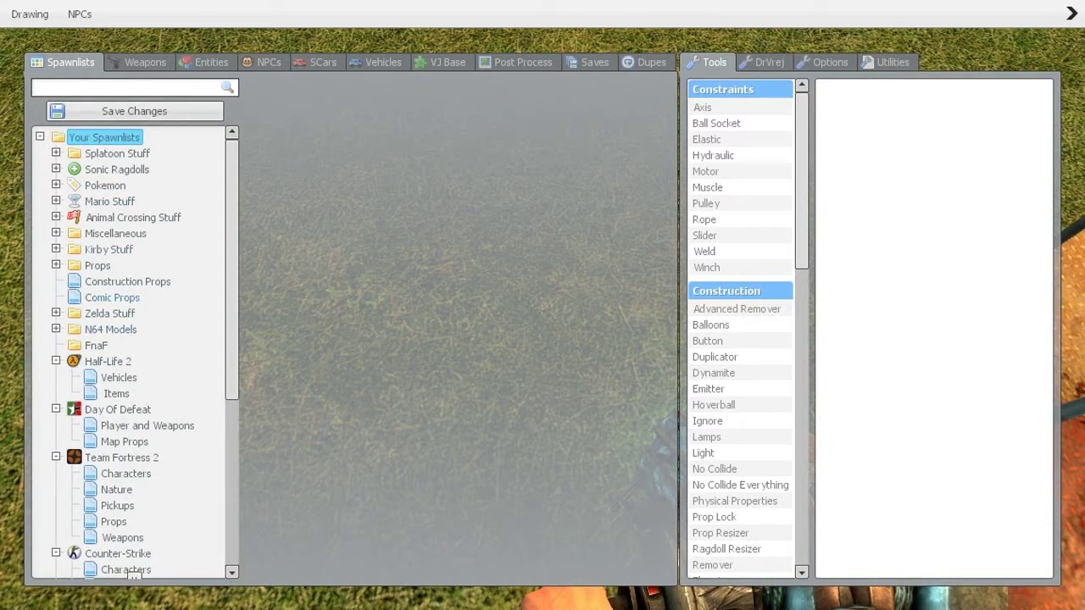
# - Rename the new spawnlist category as "tutorial"
pyautogui.scroll(-8, 127, 357)
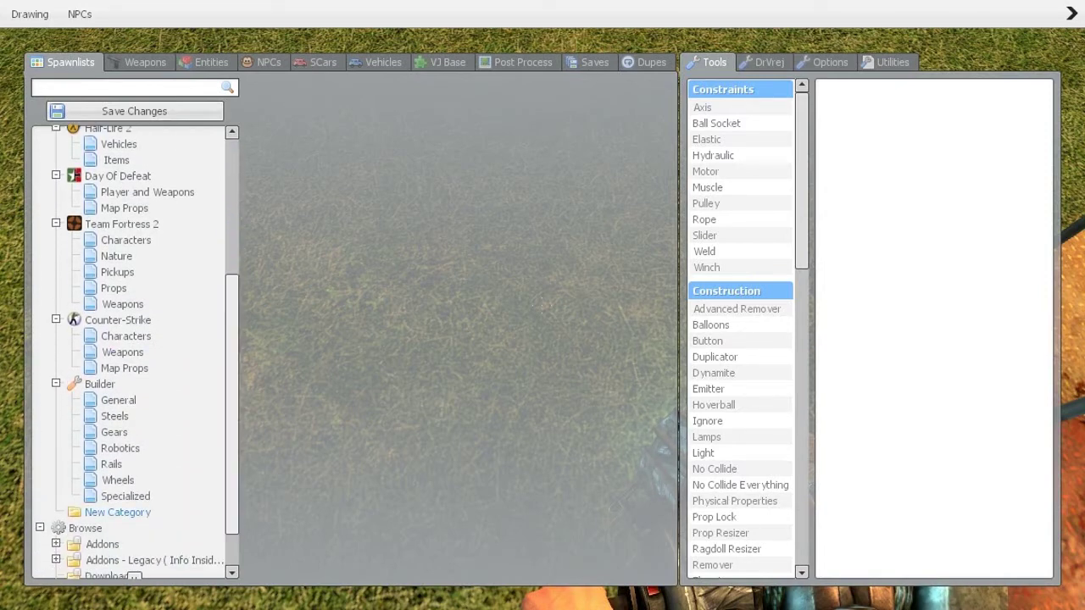
pyautogui.rightClick(118, 512)
pyautogui.click(133, 521)
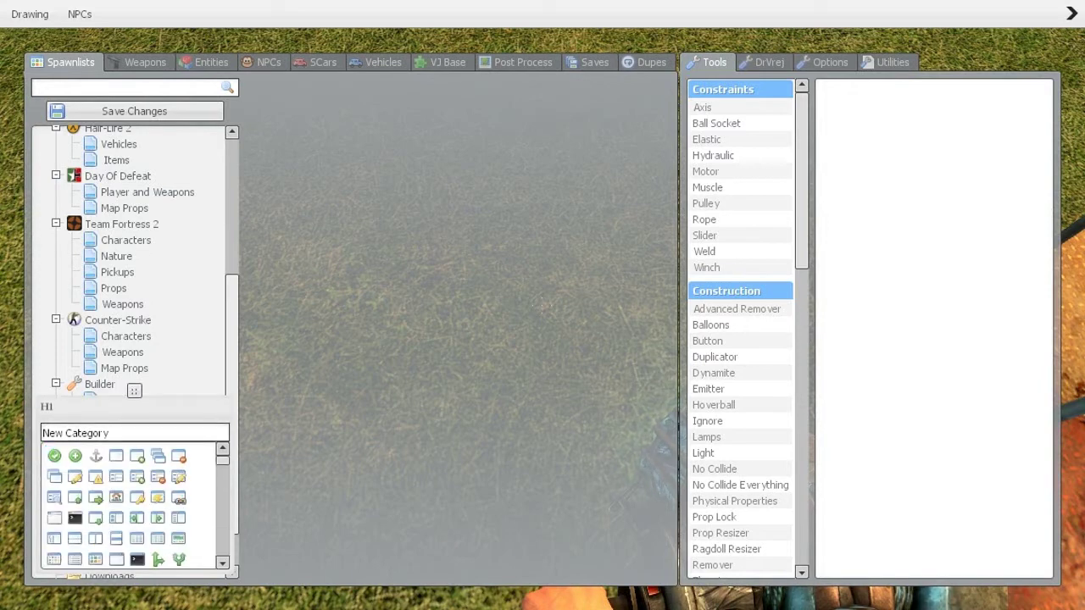
pyautogui.click(134, 434)
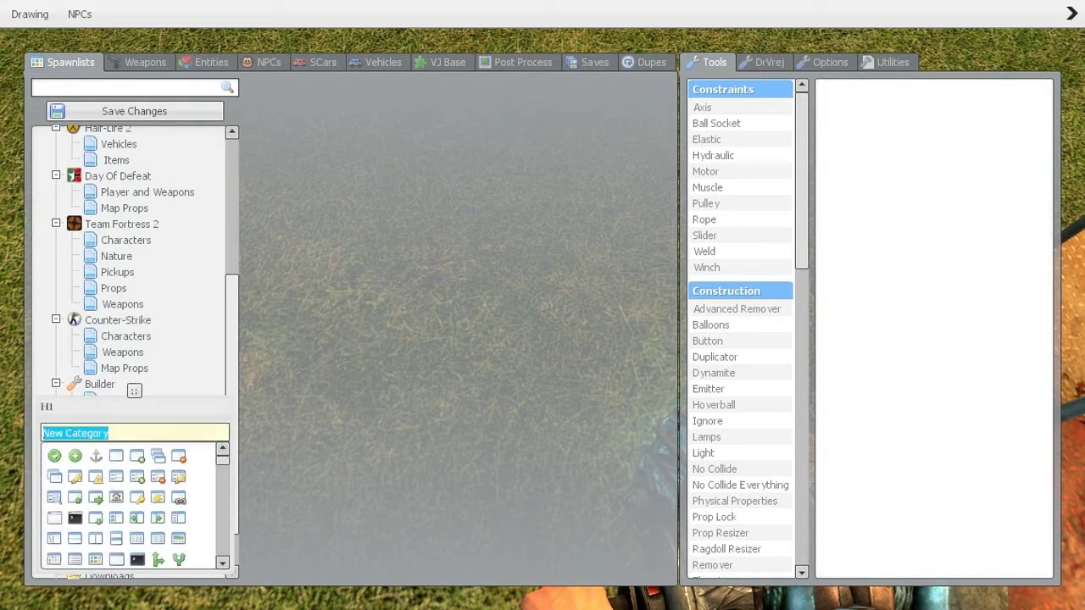
pyautogui.write('tutorial')
pyautogui.press('Return')
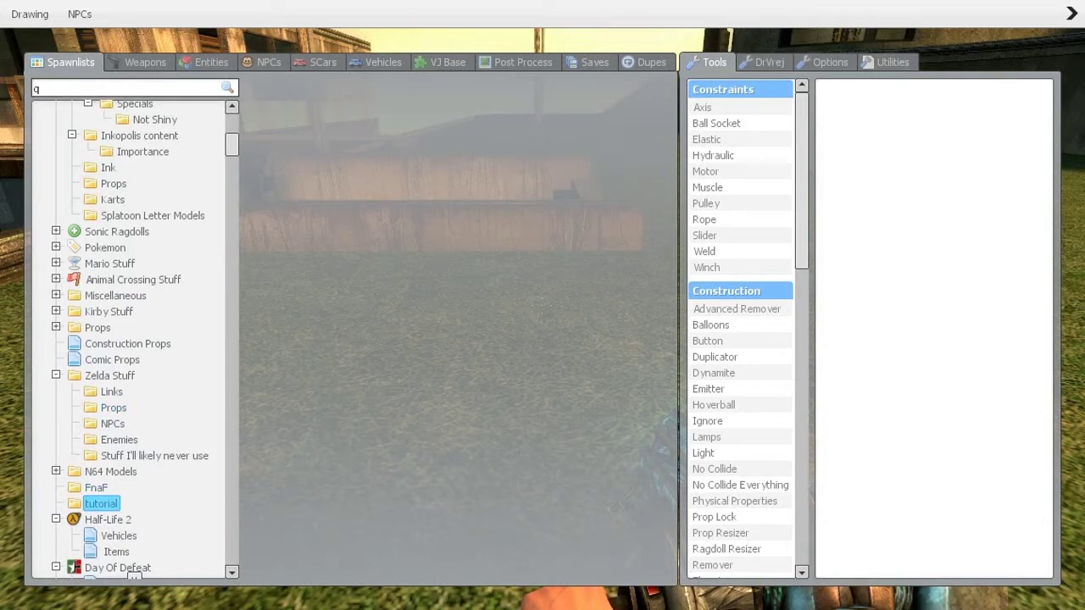
# - Find the "Roblox Companions and ..." pack among the installed addons and show its models from the beginning
pyautogui.moveTo(101, 504)
pyautogui.mouseDown()
pyautogui.moveTo(85, 485)
pyautogui.moveTo(81, 509)
pyautogui.mouseUp()
pyautogui.scroll(-2, 134, 576)
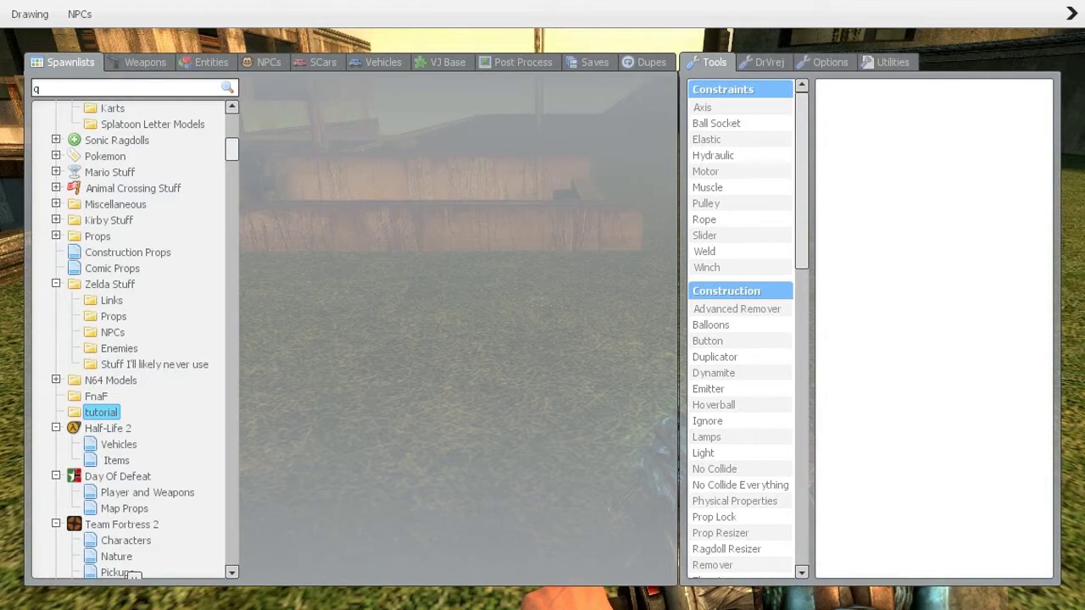
pyautogui.scroll(-20, 134, 576)
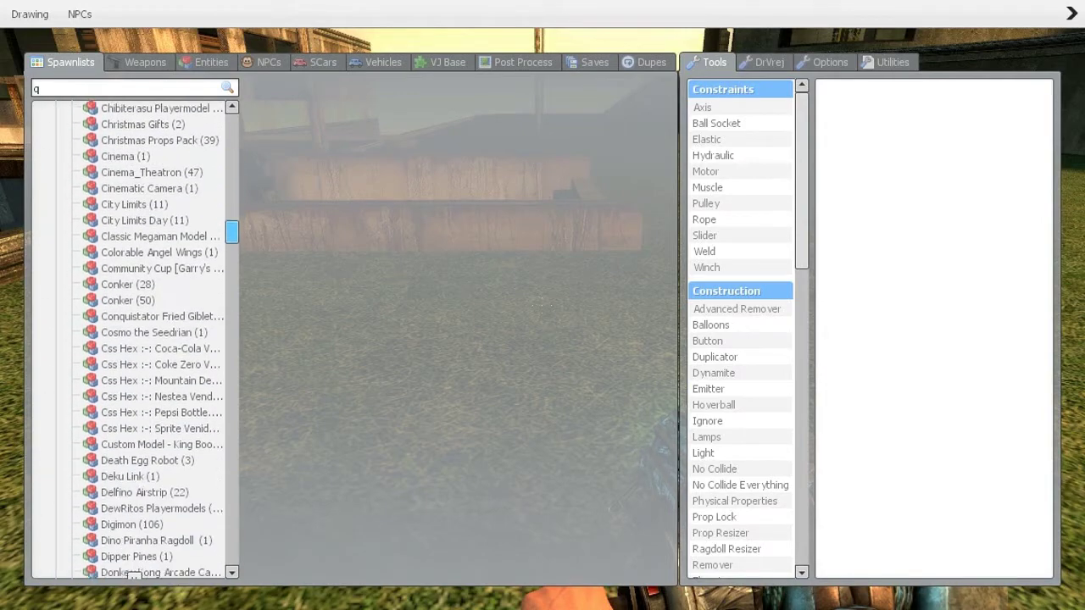
pyautogui.scroll(-20, 134, 574)
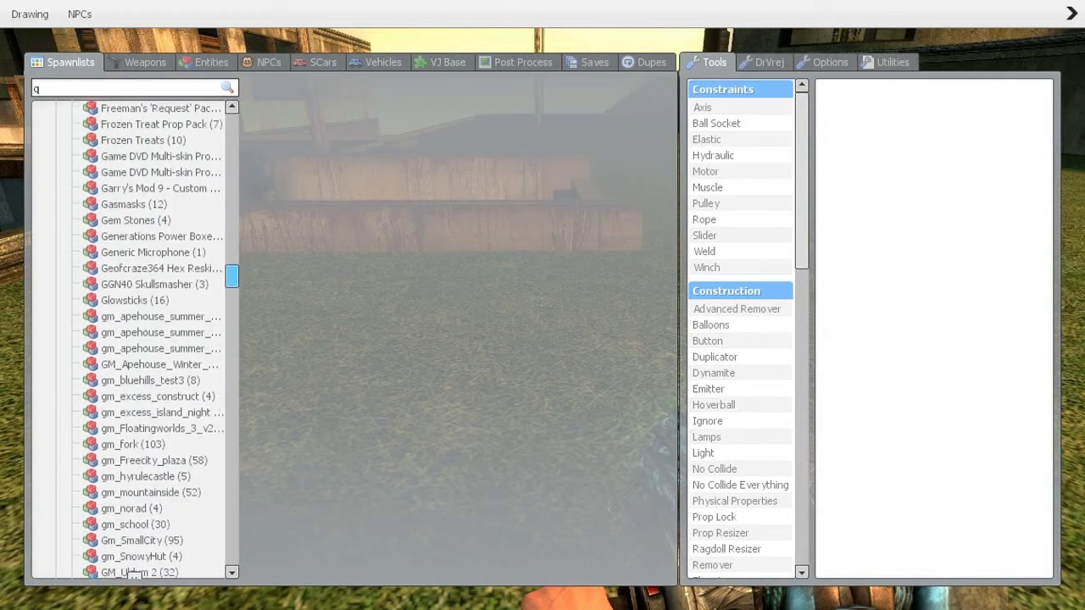
pyautogui.scroll(-20, 134, 574)
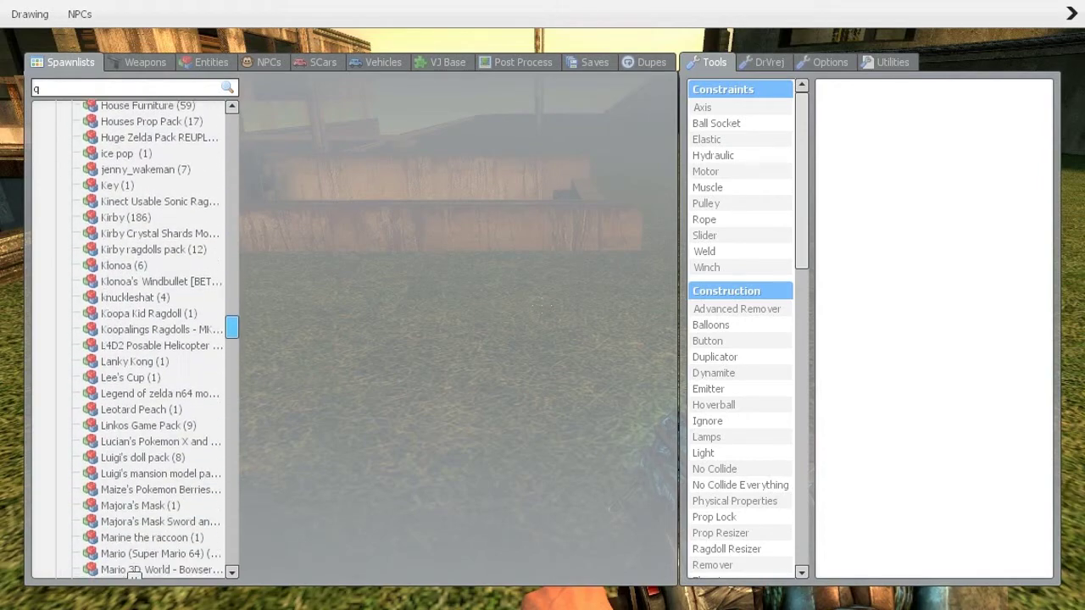
pyautogui.scroll(-20, 134, 575)
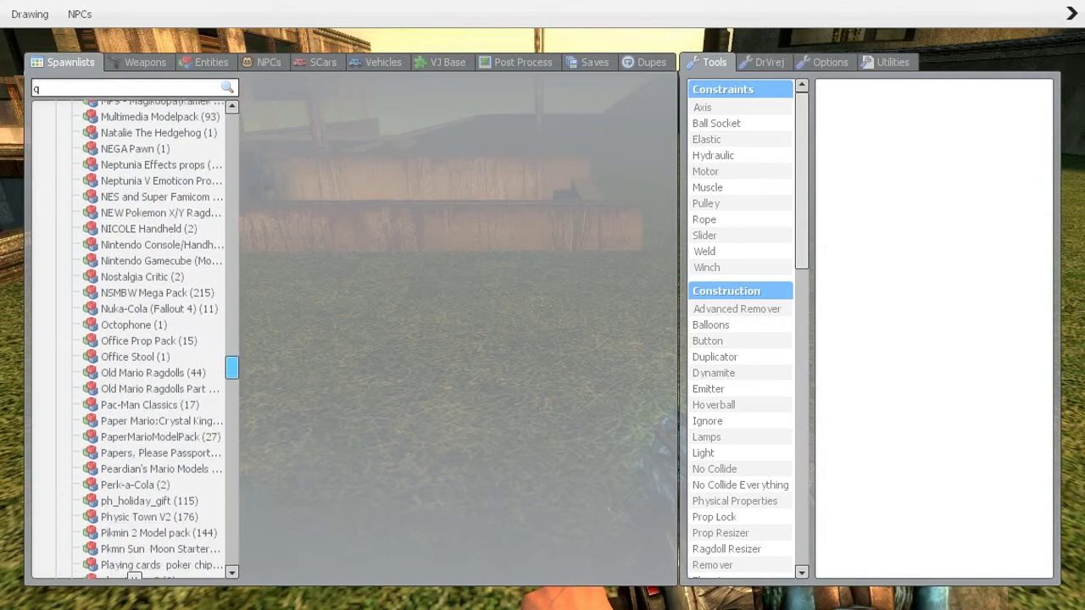
pyautogui.scroll(-8, 134, 577)
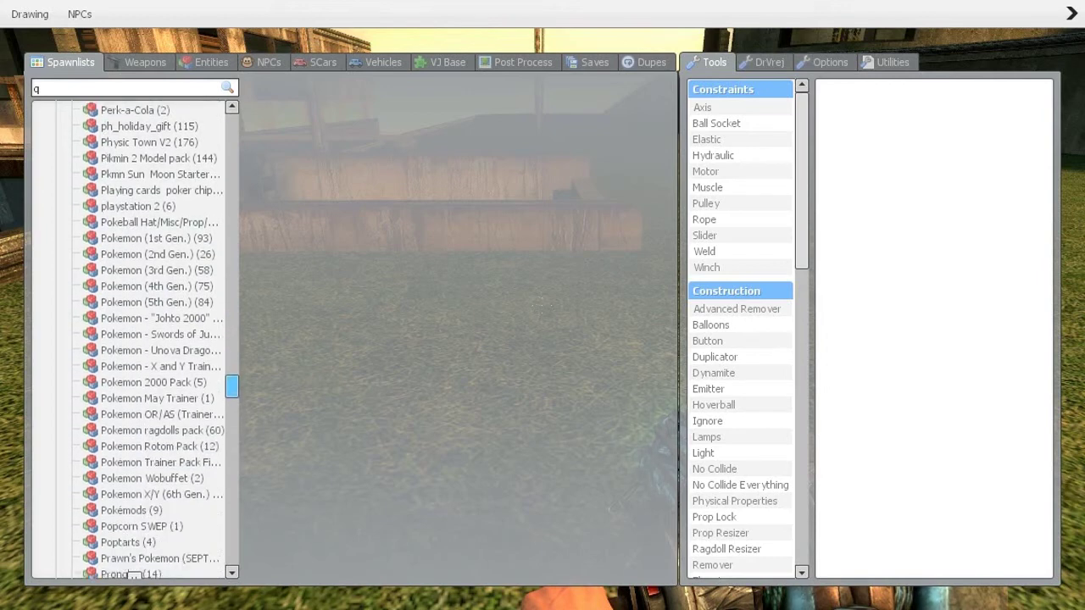
pyautogui.scroll(-8, 134, 574)
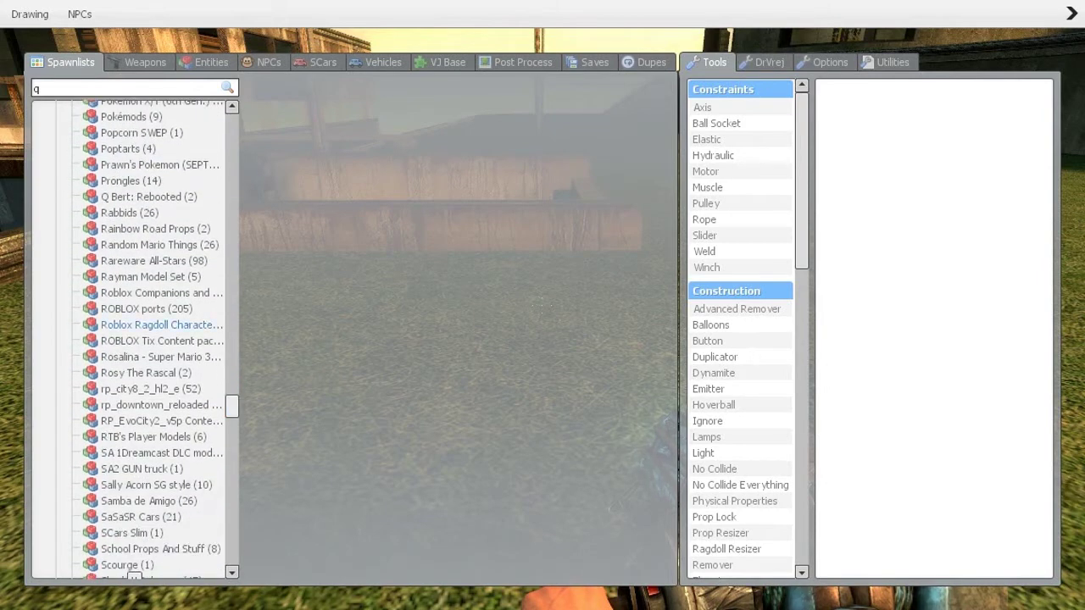
pyautogui.click(161, 293)
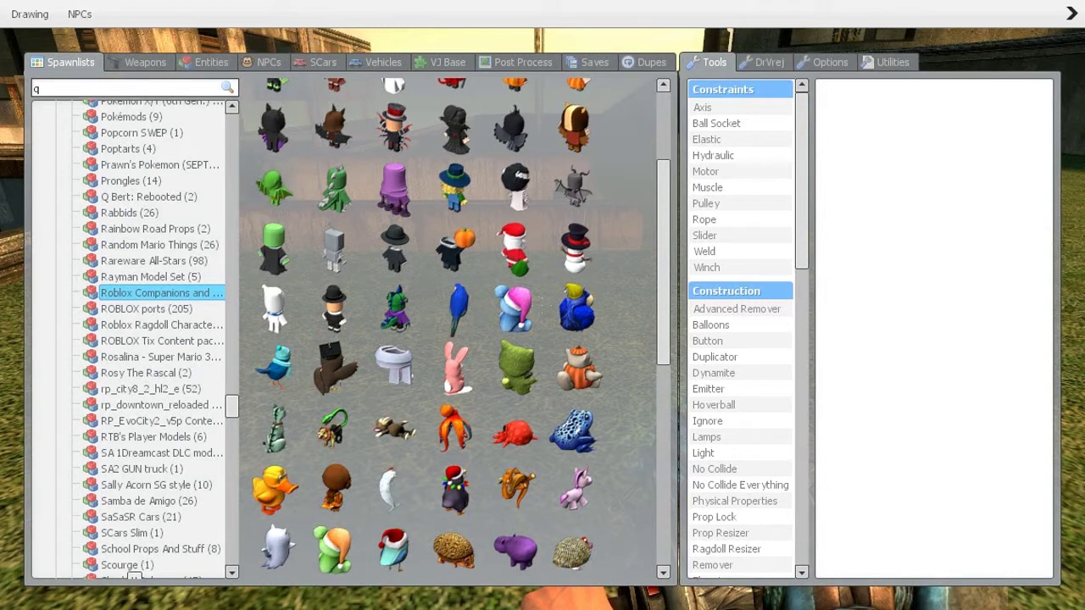
pyautogui.scroll(3, 453, 167)
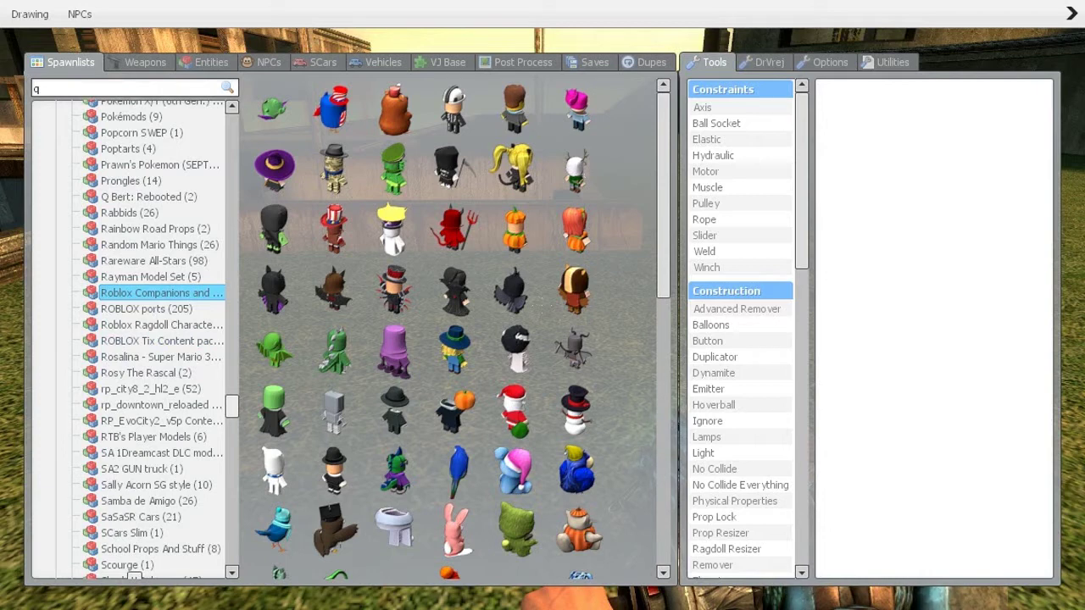
# - Add the a_very_special_monster model to the "tutorial" category and save the spawnlist changes
pyautogui.moveTo(232, 407); pyautogui.dragTo(232, 144)
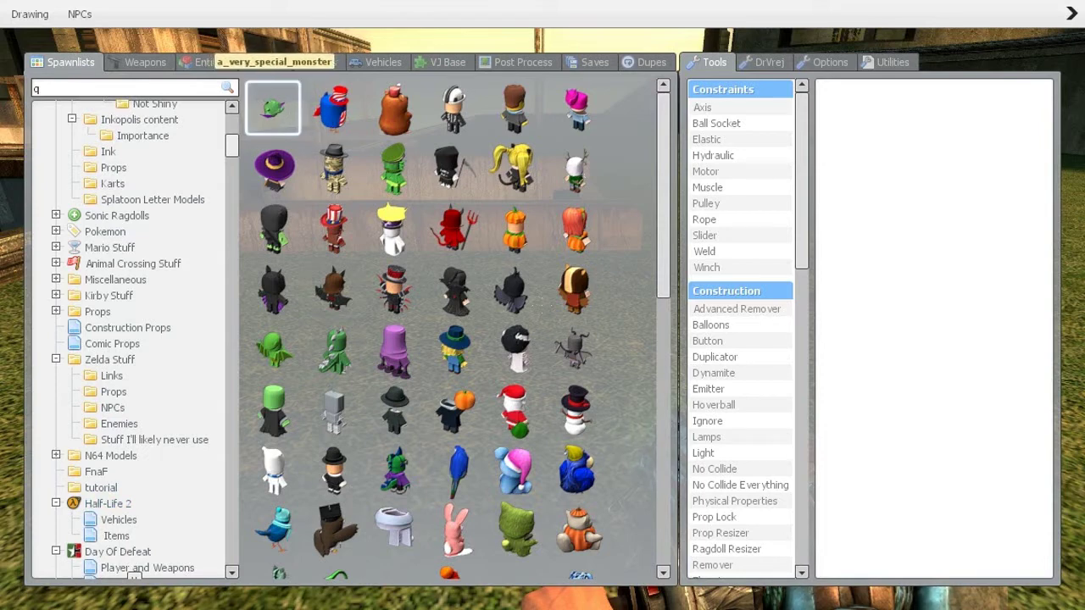
pyautogui.moveTo(273, 107)
pyautogui.mouseDown()
pyautogui.moveTo(300, 148)
pyautogui.moveTo(275, 110)
pyautogui.moveTo(303, 132)
pyautogui.moveTo(293, 169)
pyautogui.moveTo(305, 195)
pyautogui.moveTo(285, 188)
pyautogui.moveTo(273, 159)
pyautogui.moveTo(287, 127)
pyautogui.moveTo(275, 112)
pyautogui.moveTo(322, 168)
pyautogui.moveTo(352, 169)
pyautogui.moveTo(306, 202)
pyautogui.moveTo(273, 115)
pyautogui.moveTo(275, 217)
pyautogui.moveTo(286, 230)
pyautogui.moveTo(254, 315)
pyautogui.moveTo(251, 430)
pyautogui.moveTo(117, 489)
pyautogui.mouseUp()
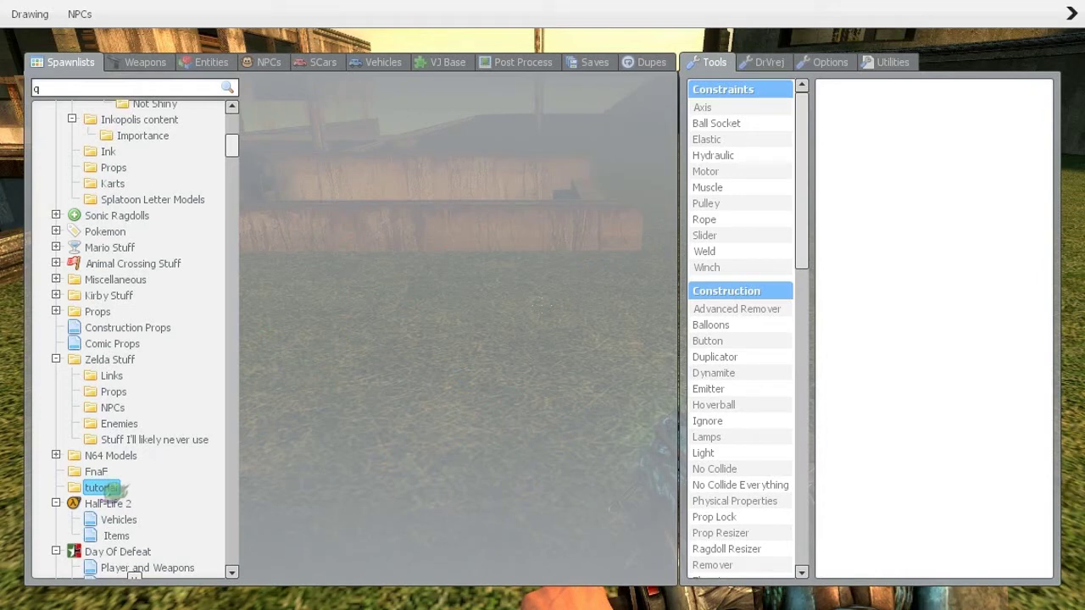
pyautogui.moveTo(115, 489); pyautogui.dragTo(108, 487)
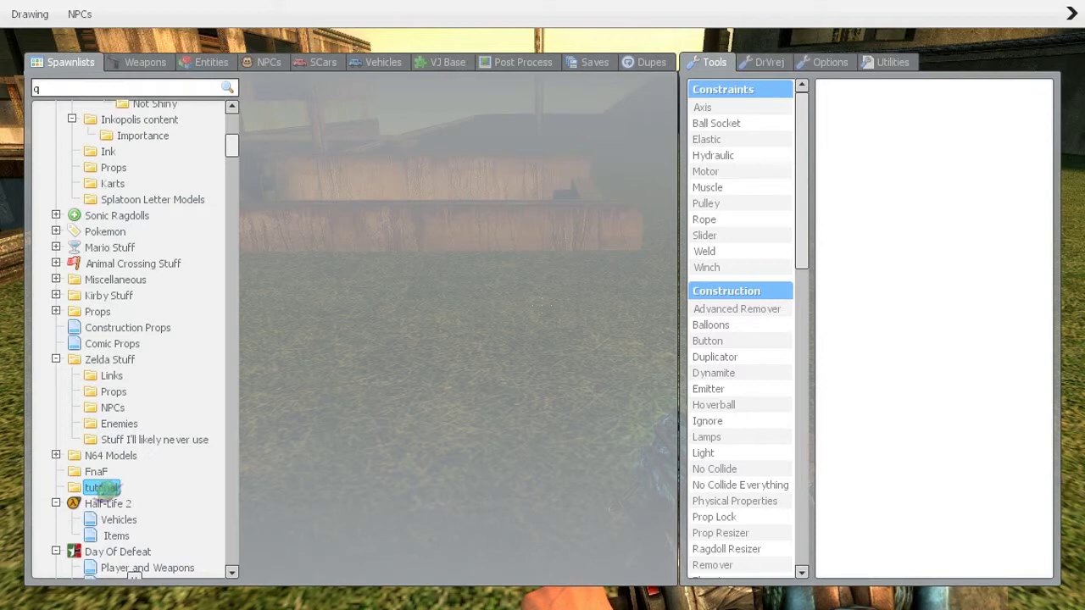
pyautogui.moveTo(109, 487); pyautogui.dragTo(490, 102)
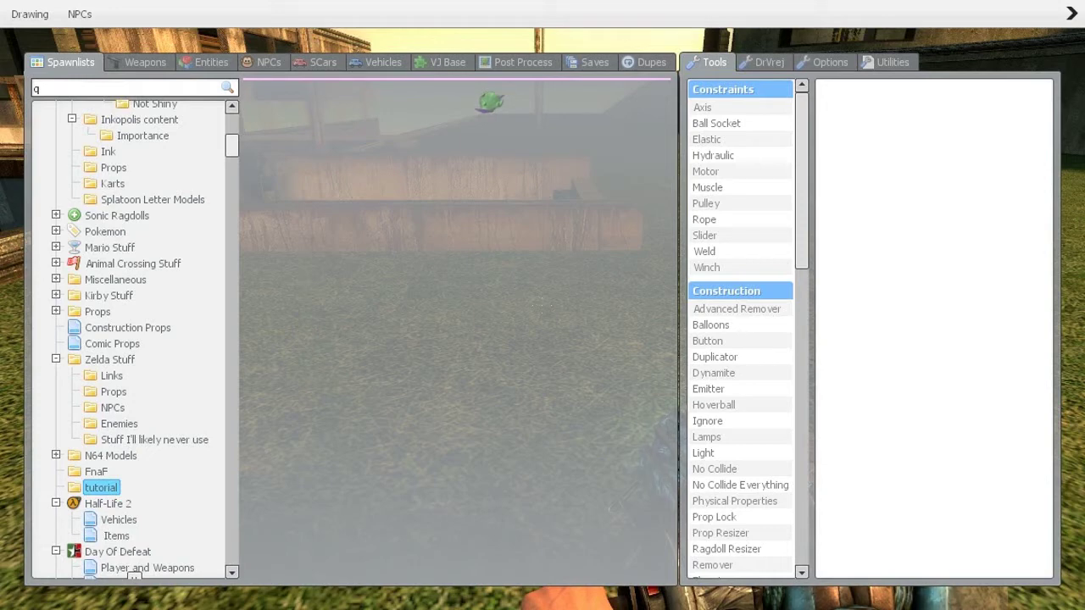
pyautogui.moveTo(490, 102); pyautogui.dragTo(451, 146)
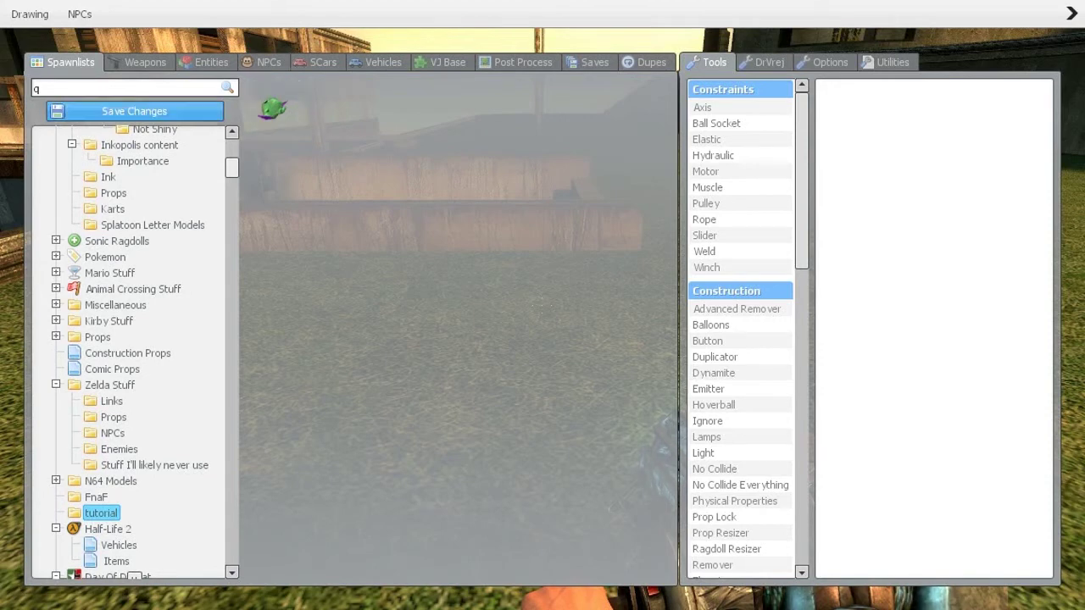
pyautogui.click(134, 111)
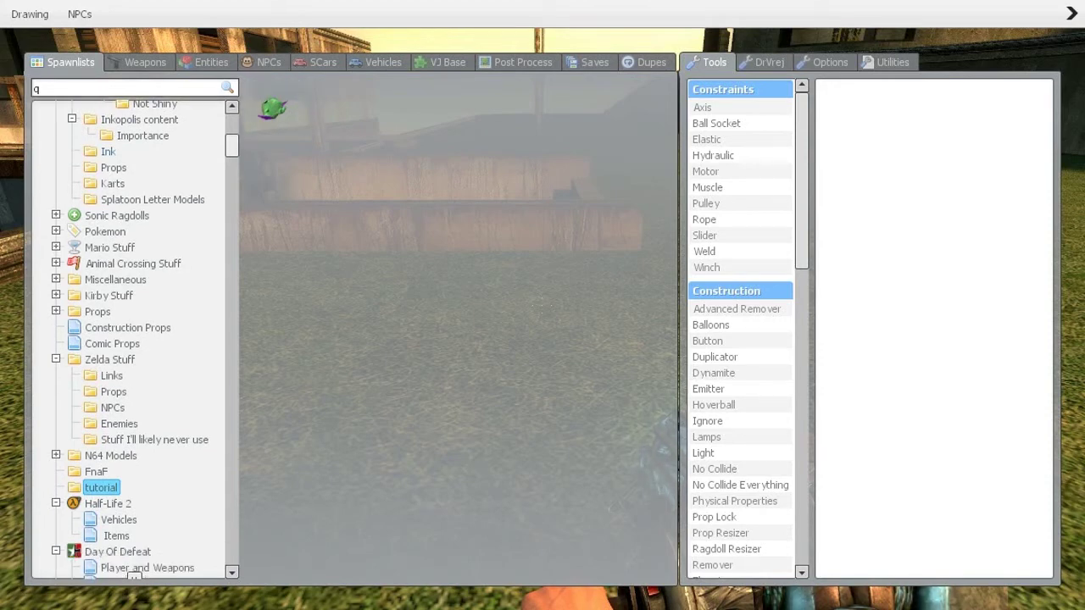
# - Return to the "Roblox Companions and ..." pack in the installed addons and show its models
pyautogui.scroll(-15, 134, 577)
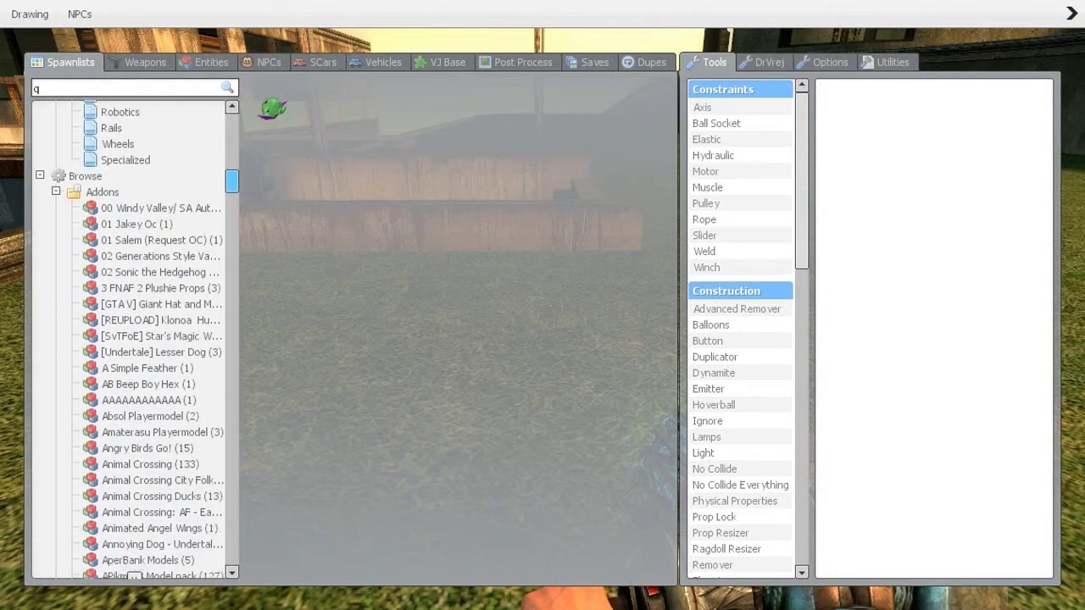
pyautogui.scroll(-15, 134, 576)
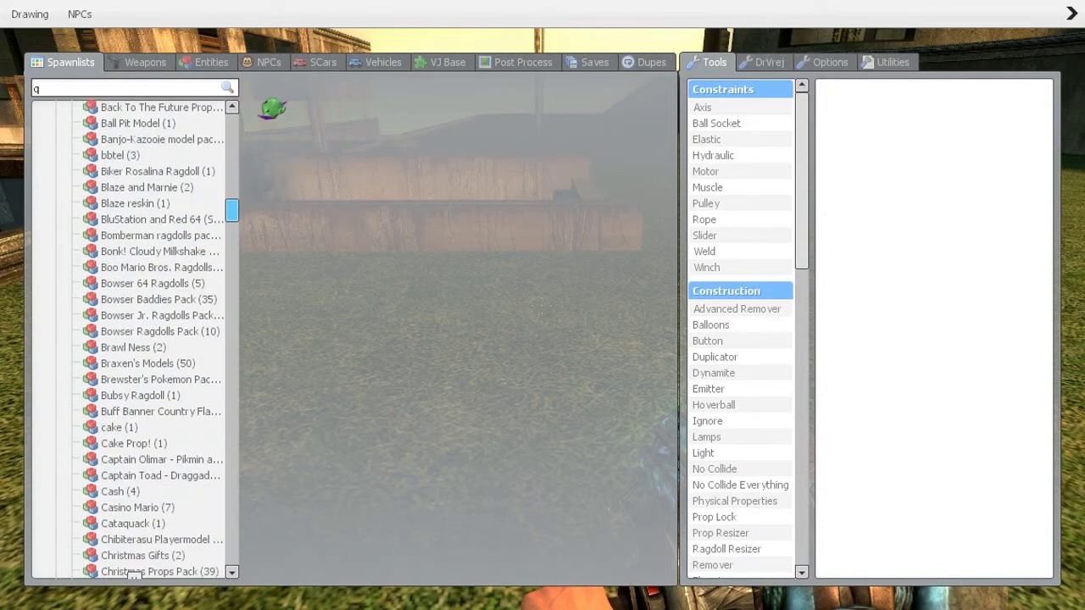
pyautogui.scroll(-4, 134, 574)
pyautogui.scroll(-15, 134, 575)
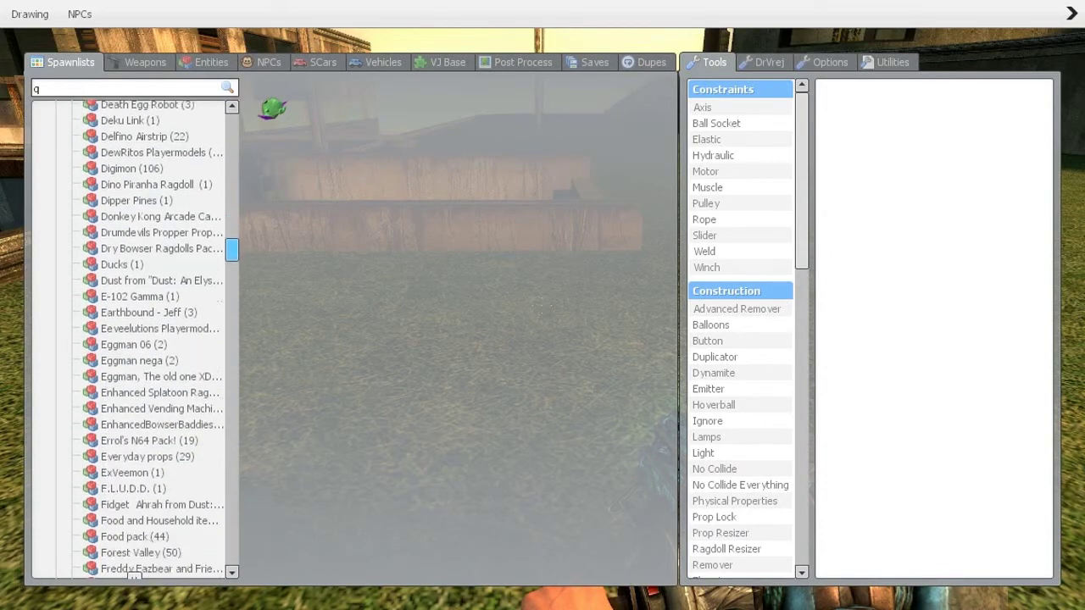
pyautogui.scroll(-15, 134, 575)
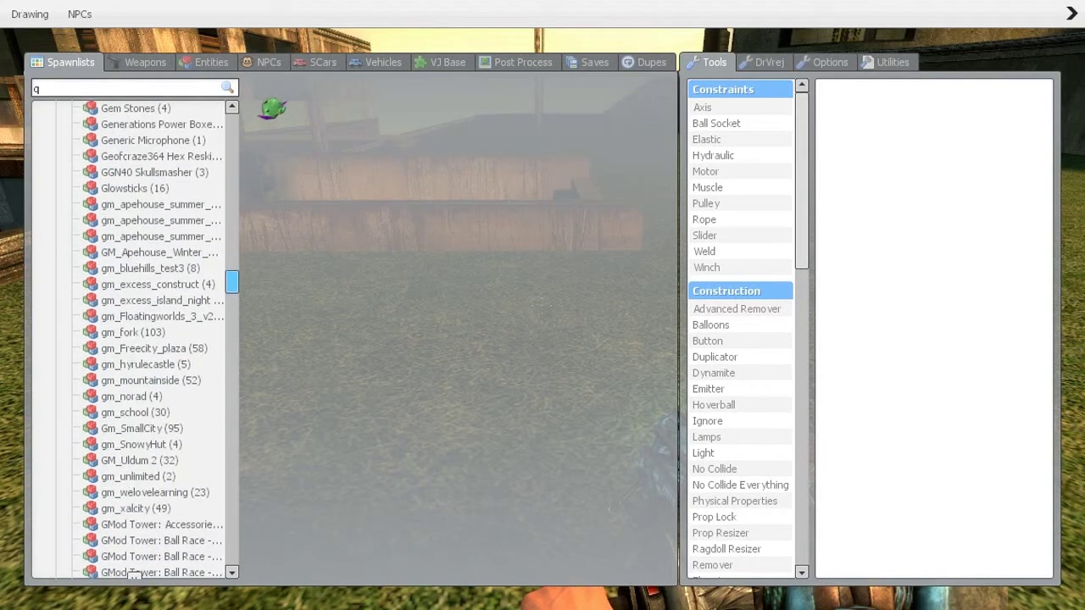
pyautogui.scroll(-20, 134, 575)
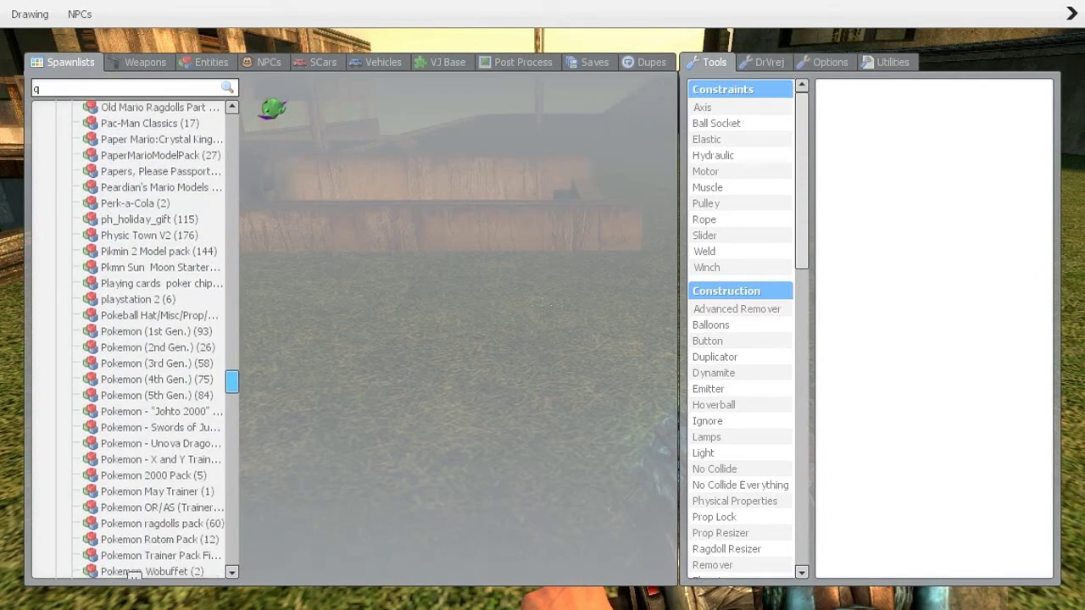
pyautogui.scroll(-20, 134, 575)
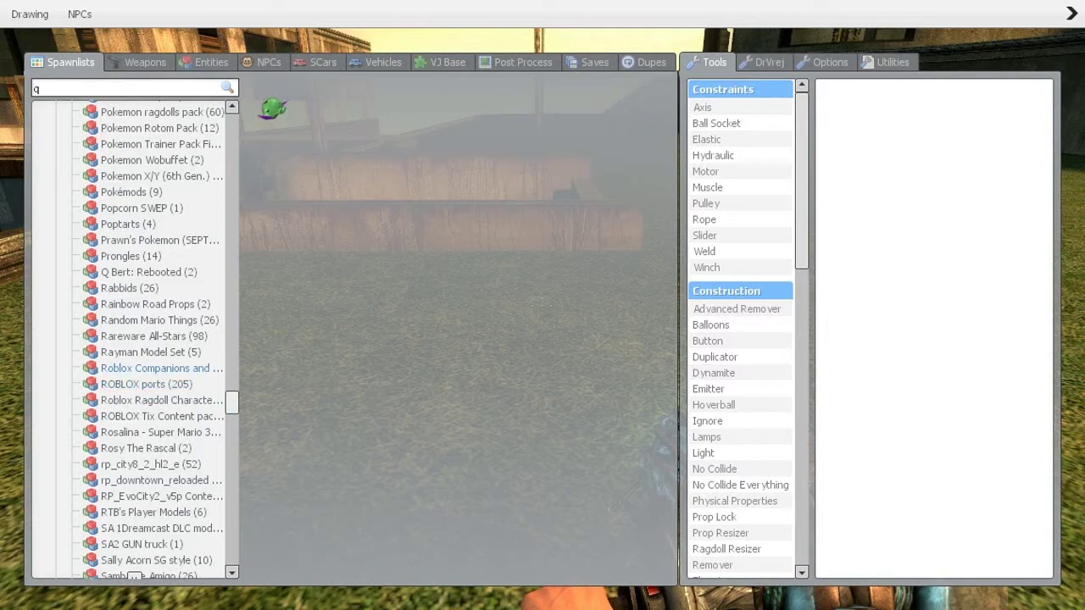
pyautogui.click(161, 369)
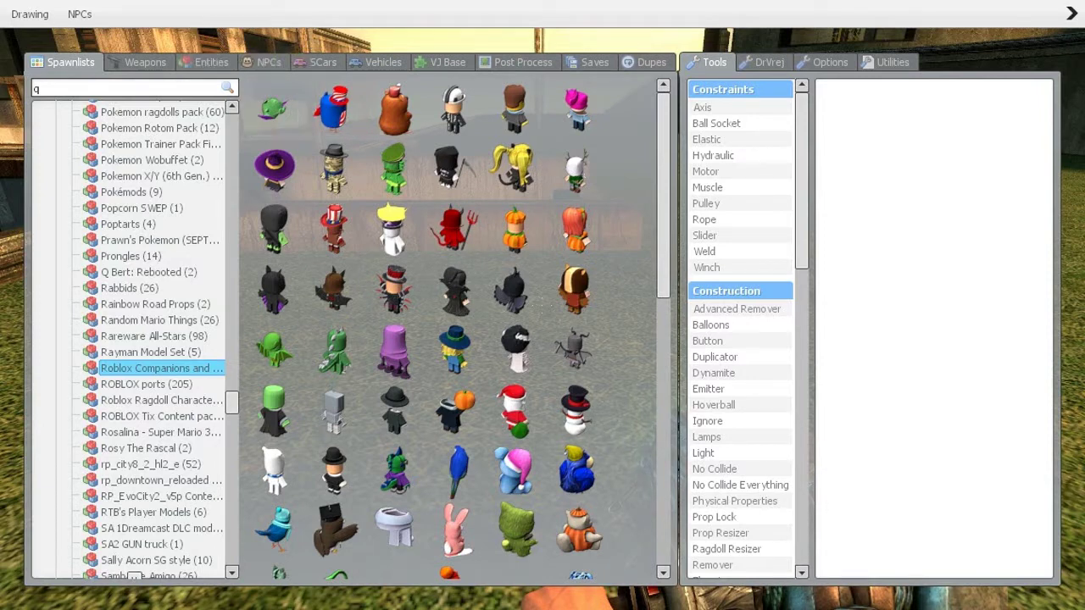
pyautogui.moveTo(272, 149); pyautogui.dragTo(238, 127)
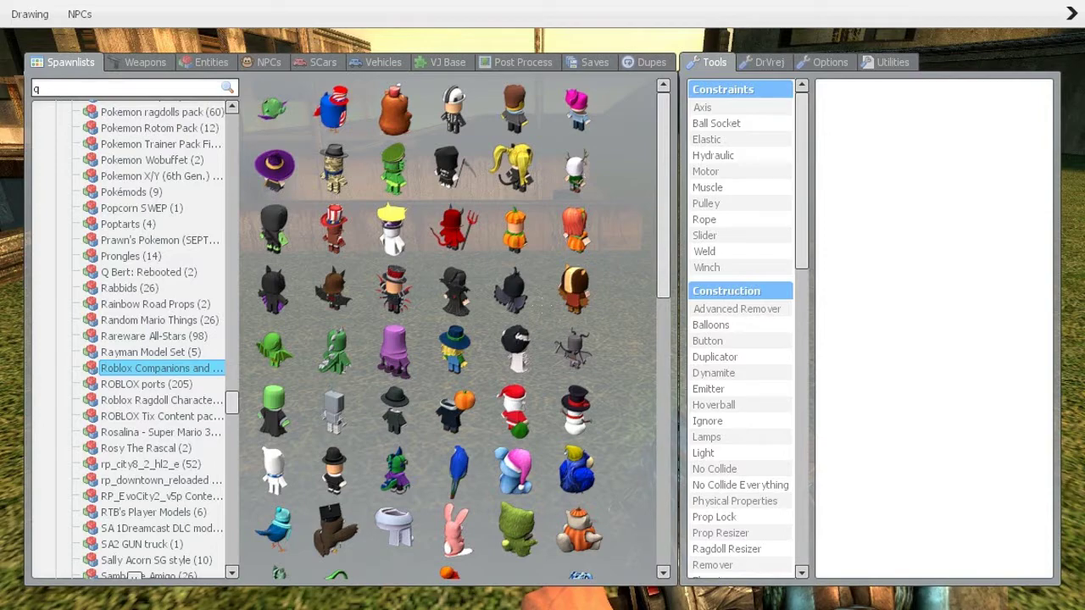
pyautogui.moveTo(664, 229); pyautogui.dragTo(664, 498)
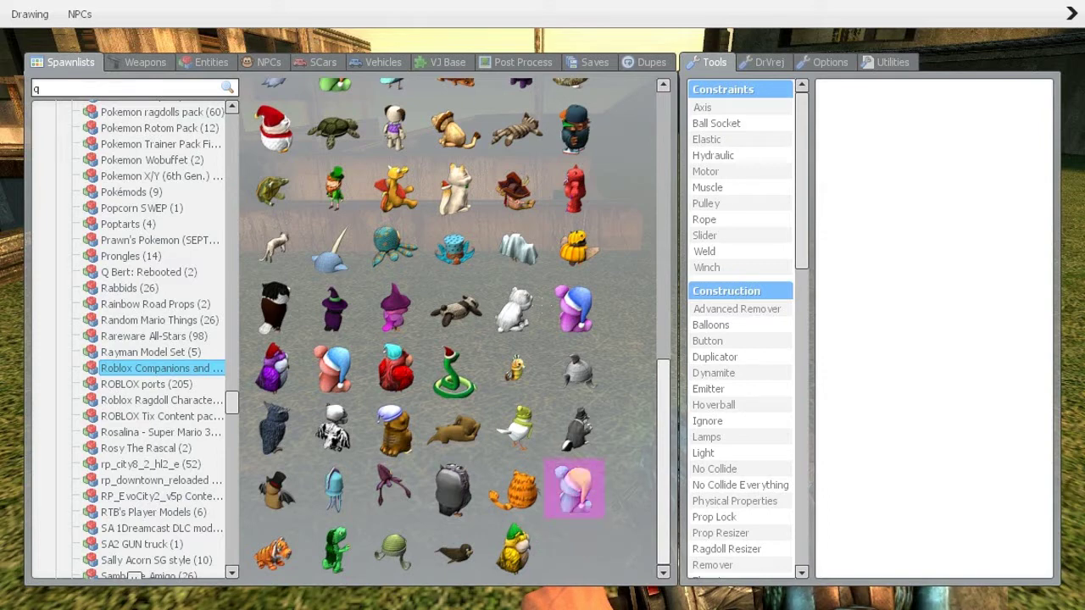
pyautogui.scroll(15, 457, 328)
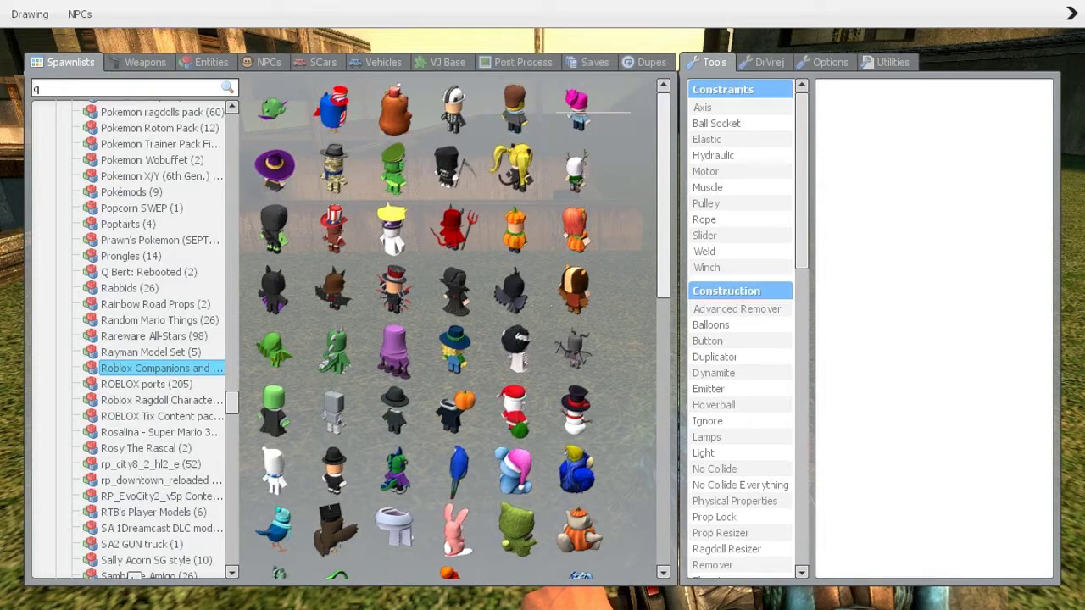
pyautogui.moveTo(630, 112); pyautogui.dragTo(433, 170)
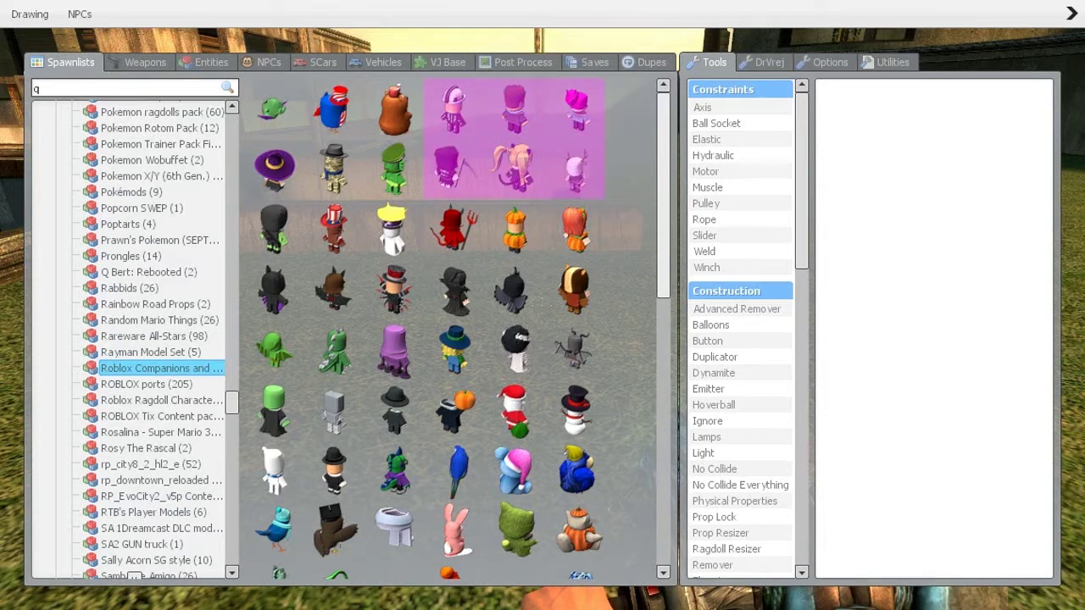
pyautogui.click(630, 153)
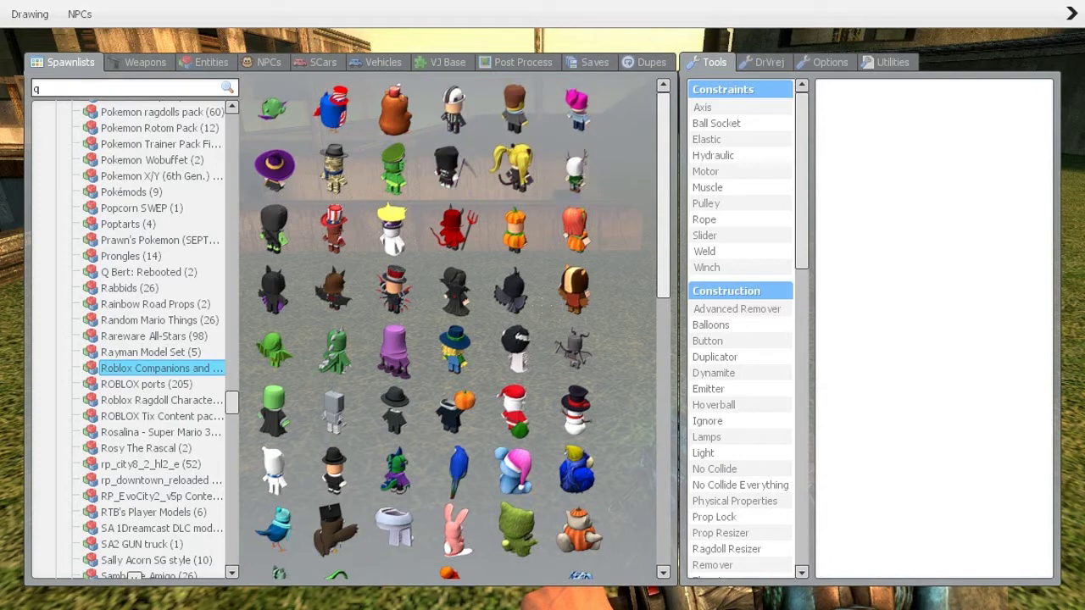
pyautogui.moveTo(604, 106); pyautogui.dragTo(519, 222)
pyautogui.click(631, 152)
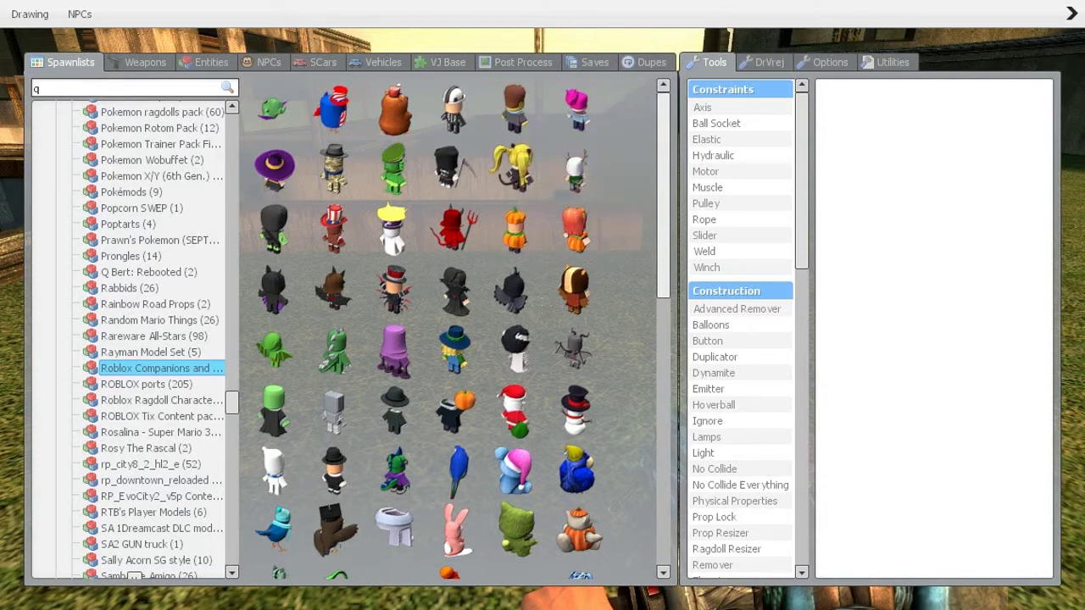
pyautogui.moveTo(638, 111); pyautogui.dragTo(358, 113)
pyautogui.click(638, 114)
pyautogui.moveTo(641, 112); pyautogui.dragTo(329, 207)
pyautogui.click(633, 144)
pyautogui.scroll(-5, 458, 330)
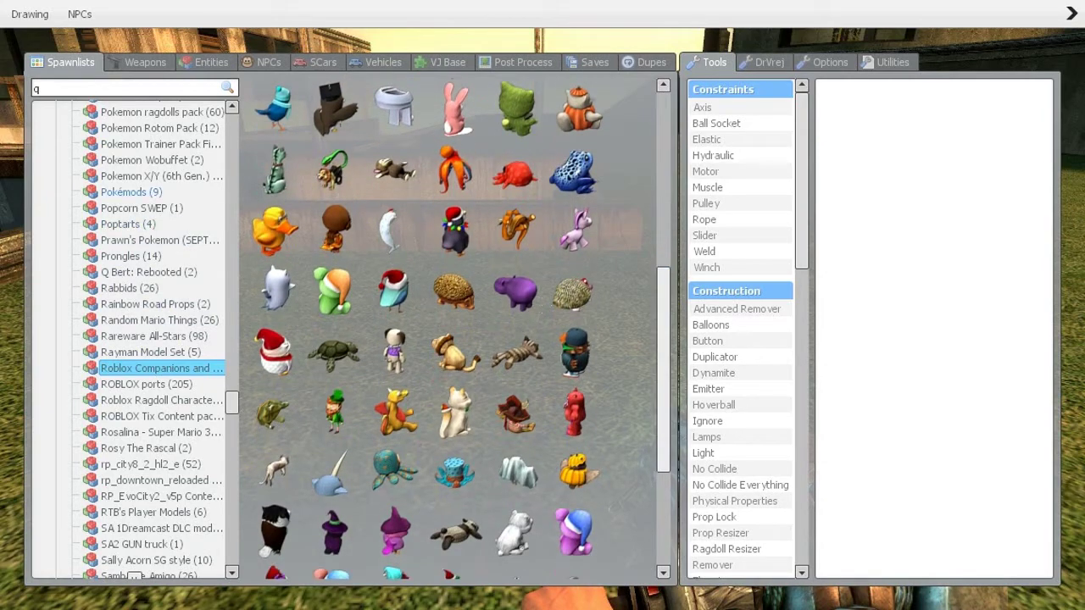
pyautogui.click(142, 209)
pyautogui.moveTo(351, 191); pyautogui.dragTo(399, 337)
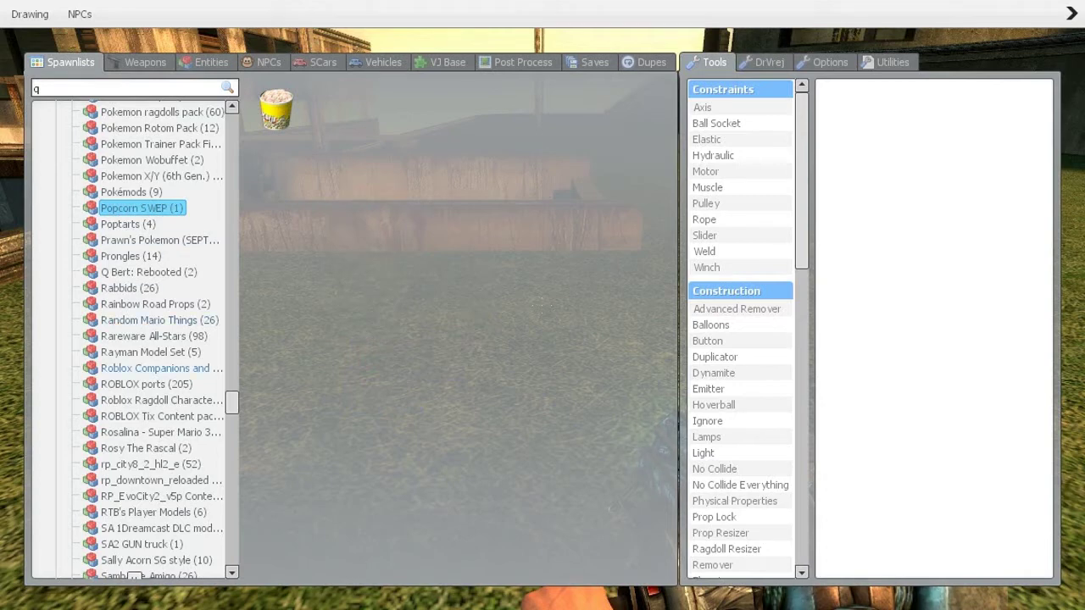
pyautogui.click(152, 368)
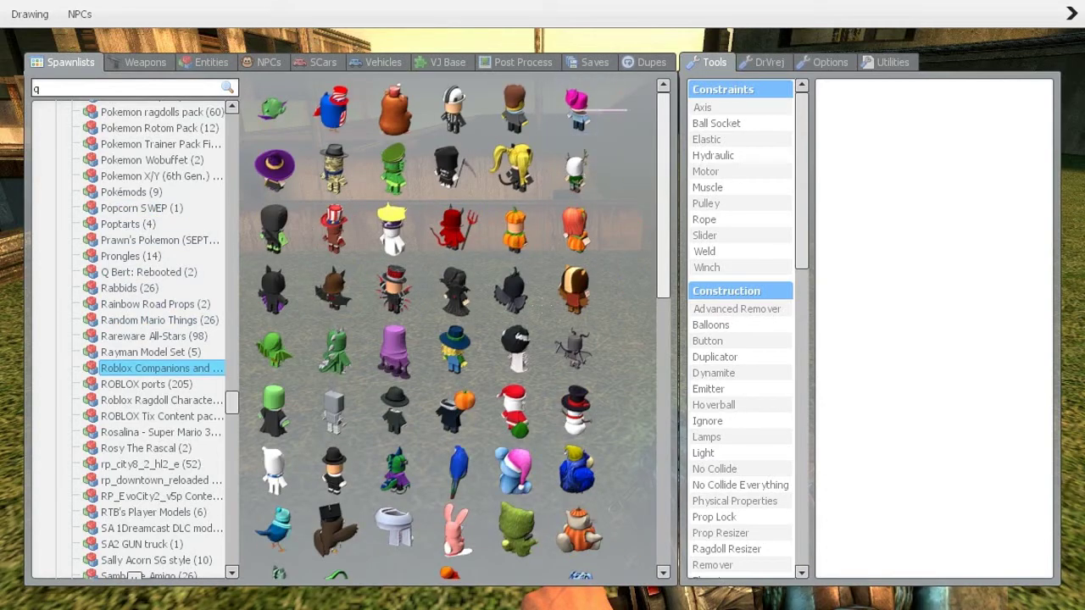
# - Add the second through sixth models of the pack's first row to the "tutorial" category together and save the changes
pyautogui.moveTo(576, 110); pyautogui.dragTo(307, 110)
pyautogui.moveTo(232, 402)
pyautogui.mouseDown()
pyautogui.moveTo(232, 136)
pyautogui.moveTo(231, 147)
pyautogui.mouseUp()
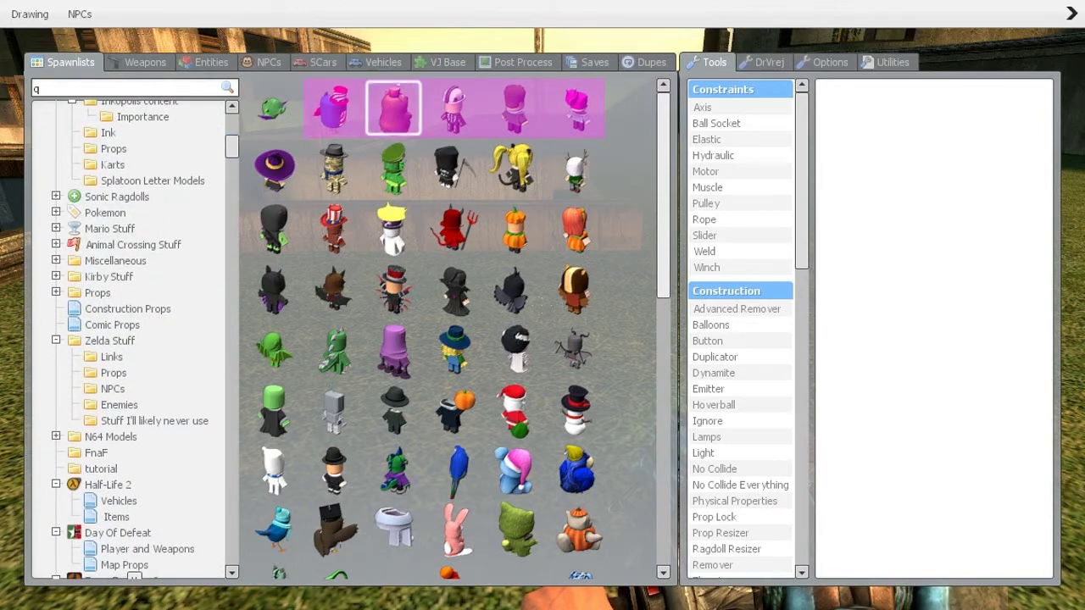
pyautogui.moveTo(393, 108); pyautogui.dragTo(389, 131)
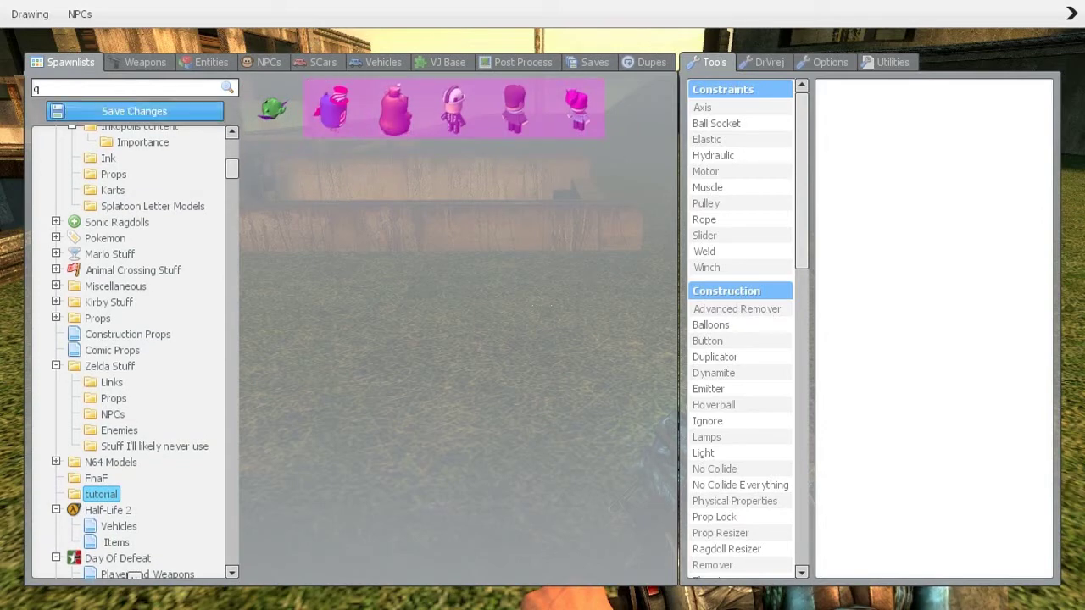
pyautogui.click(134, 111)
pyautogui.click(373, 237)
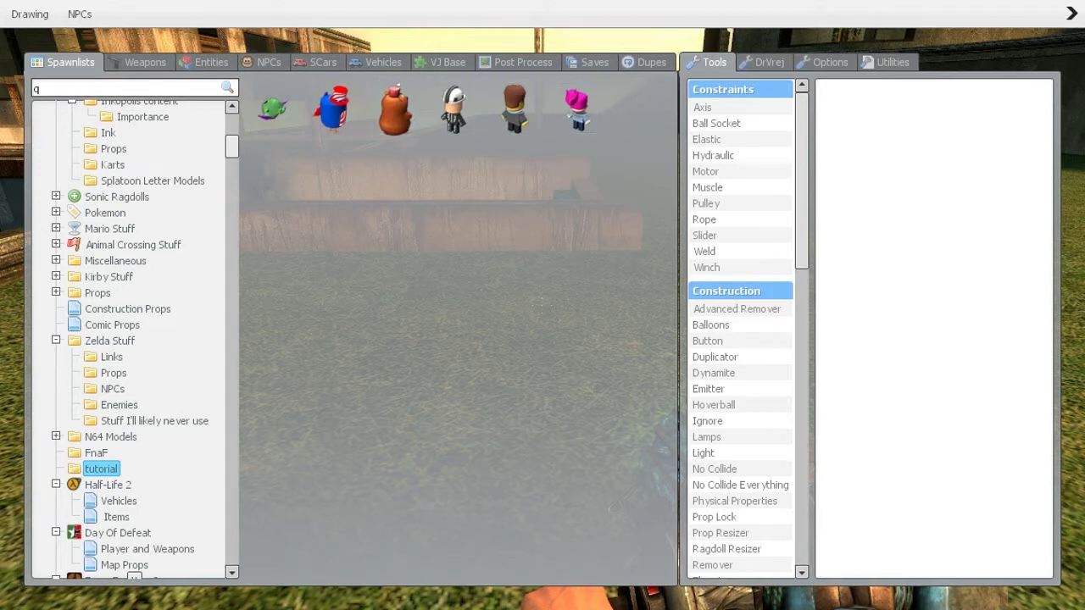
# - Add all models of the "Roblox Companions and ..." pack from the second row onward to the "tutorial" category and save the changes
pyautogui.moveTo(232, 146); pyautogui.dragTo(231, 403)
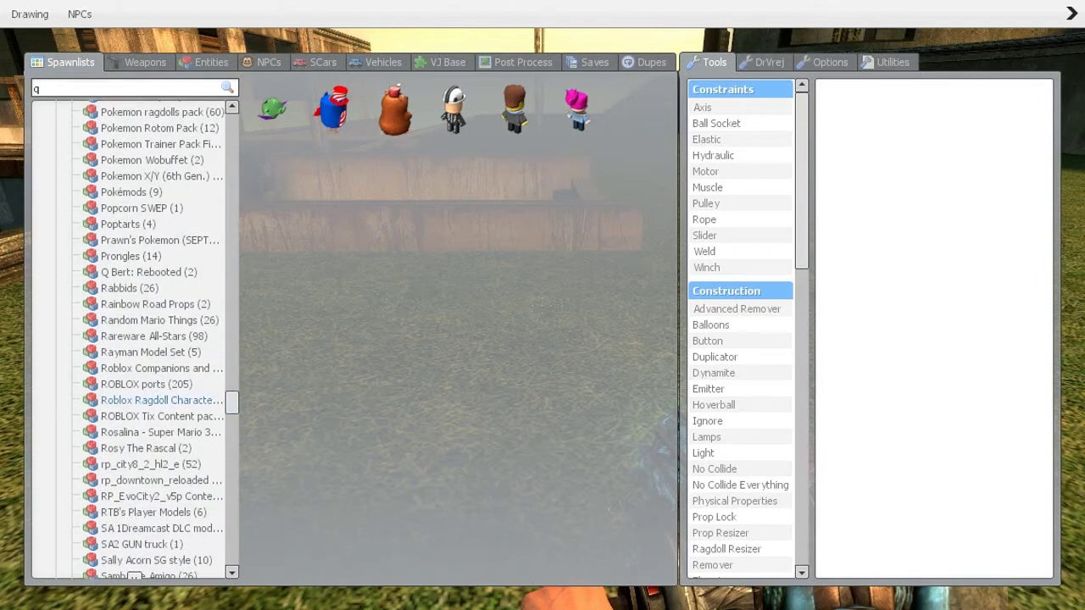
pyautogui.click(156, 368)
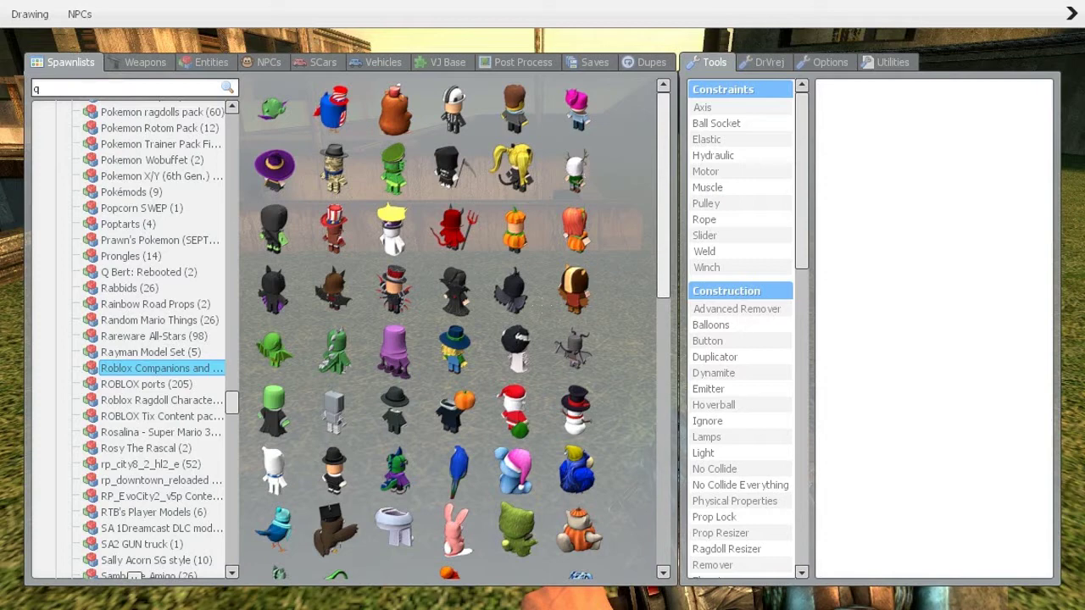
pyautogui.moveTo(615, 169); pyautogui.dragTo(266, 559)
pyautogui.scroll(-2, 267, 191)
pyautogui.scroll(-3, 271, 203)
pyautogui.scroll(-2, 274, 218)
pyautogui.scroll(-1, 264, 234)
pyautogui.scroll(-1, 264, 235)
pyautogui.scroll(-1, 263, 243)
pyautogui.scroll(-1, 263, 243)
pyautogui.scroll(-2, 263, 282)
pyautogui.moveTo(664, 453); pyautogui.dragTo(664, 428)
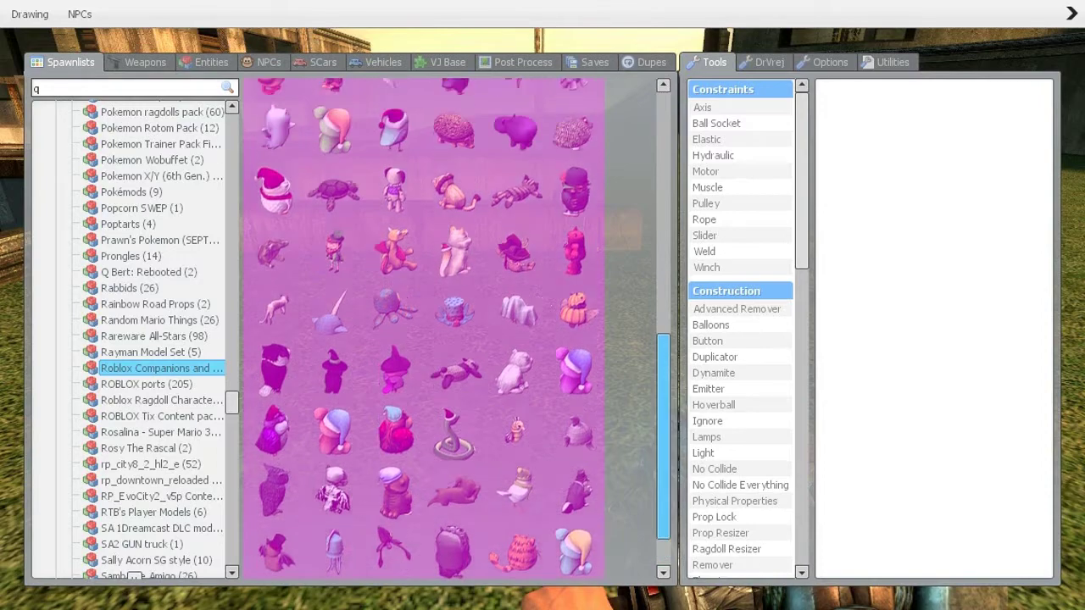
pyautogui.scroll(12, 663, 433)
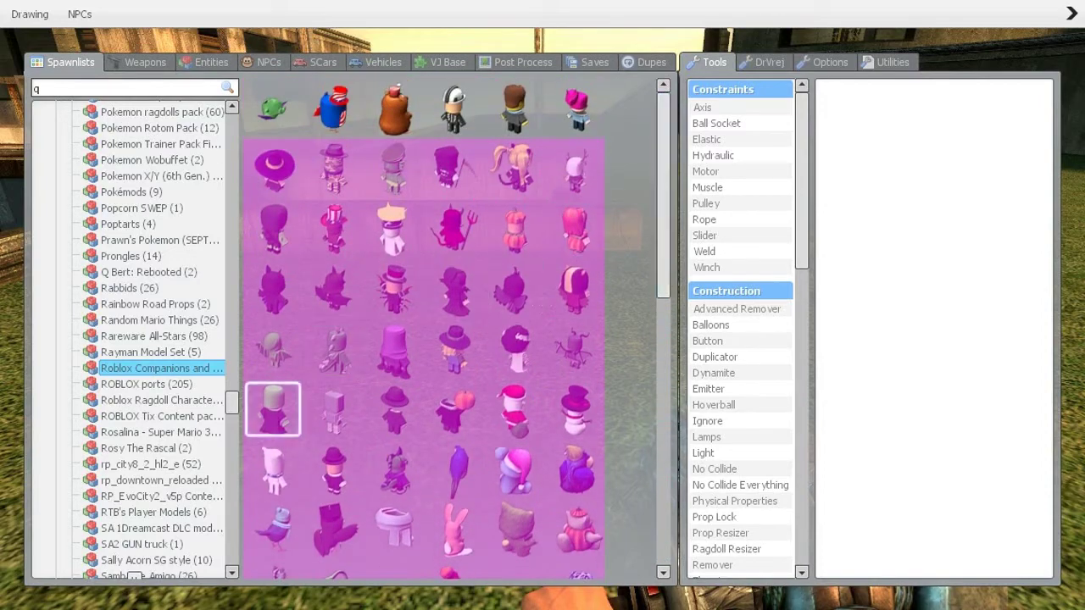
pyautogui.moveTo(232, 403); pyautogui.dragTo(102, 300)
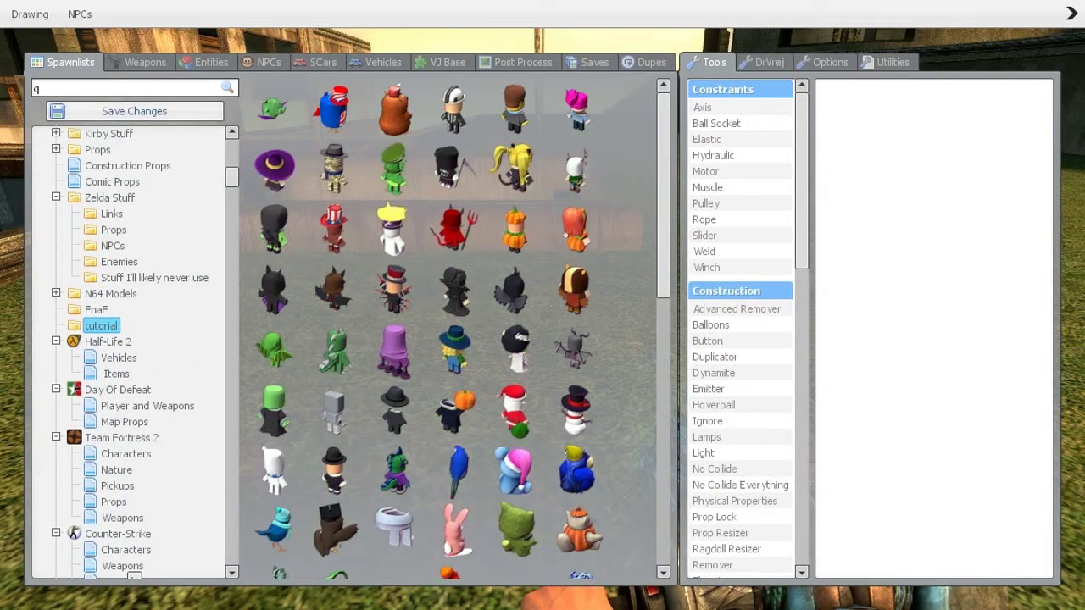
pyautogui.click(133, 111)
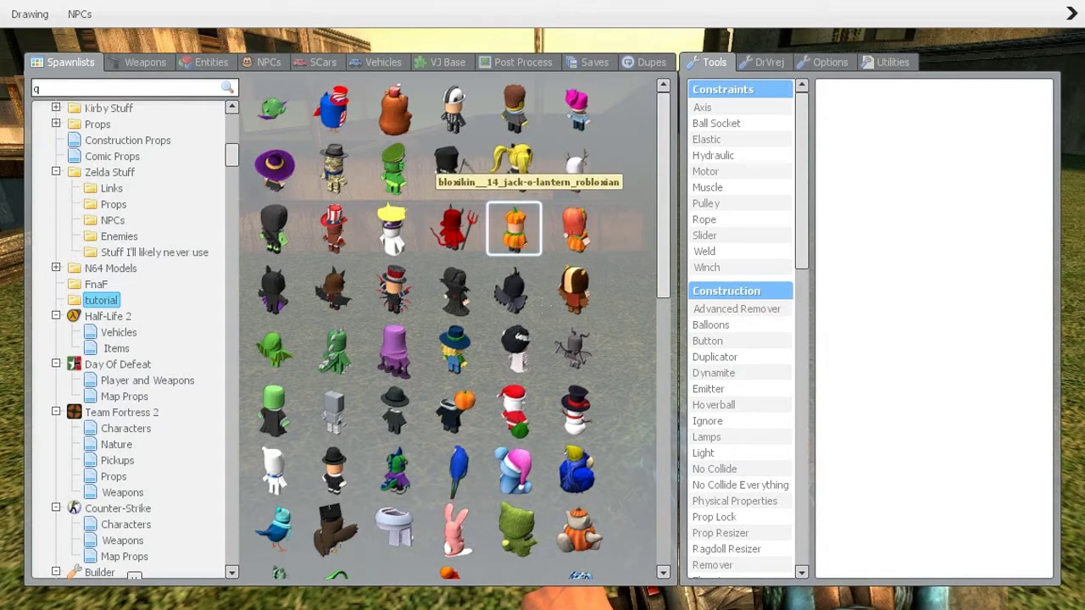
# - Look at the options available for the jack-o-lantern robloxian model in the "tutorial" category, and dismiss them
pyautogui.moveTo(517, 233)
pyautogui.mouseDown()
pyautogui.moveTo(515, 242)
pyautogui.moveTo(512, 232)
pyautogui.mouseUp()
pyautogui.rightClick(516, 226)
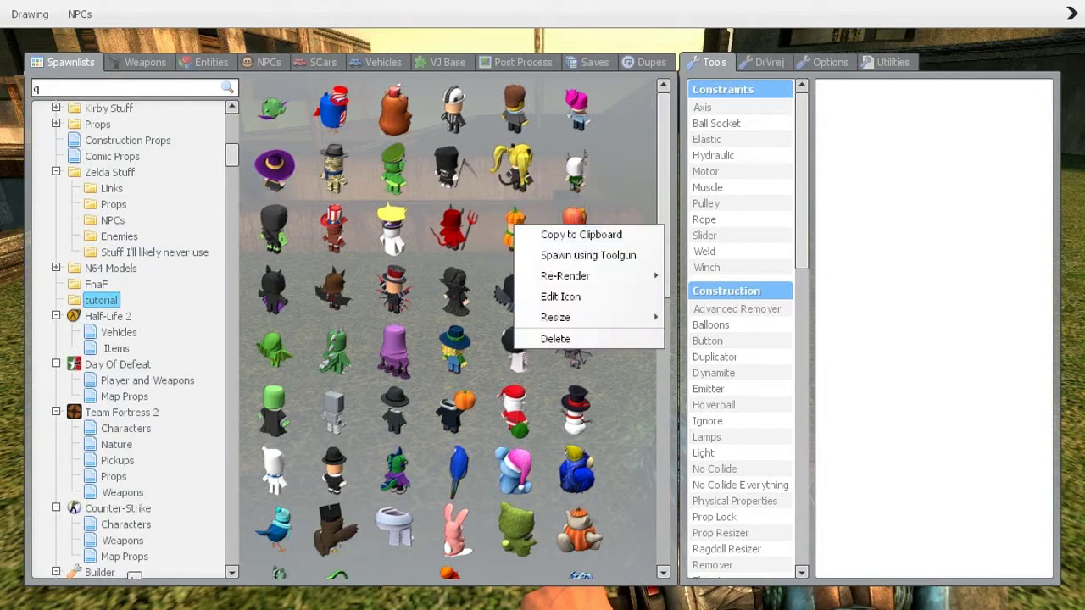
pyautogui.click(664, 161)
pyautogui.moveTo(664, 161)
pyautogui.mouseDown()
pyautogui.moveTo(664, 174)
pyautogui.moveTo(664, 163)
pyautogui.mouseUp()
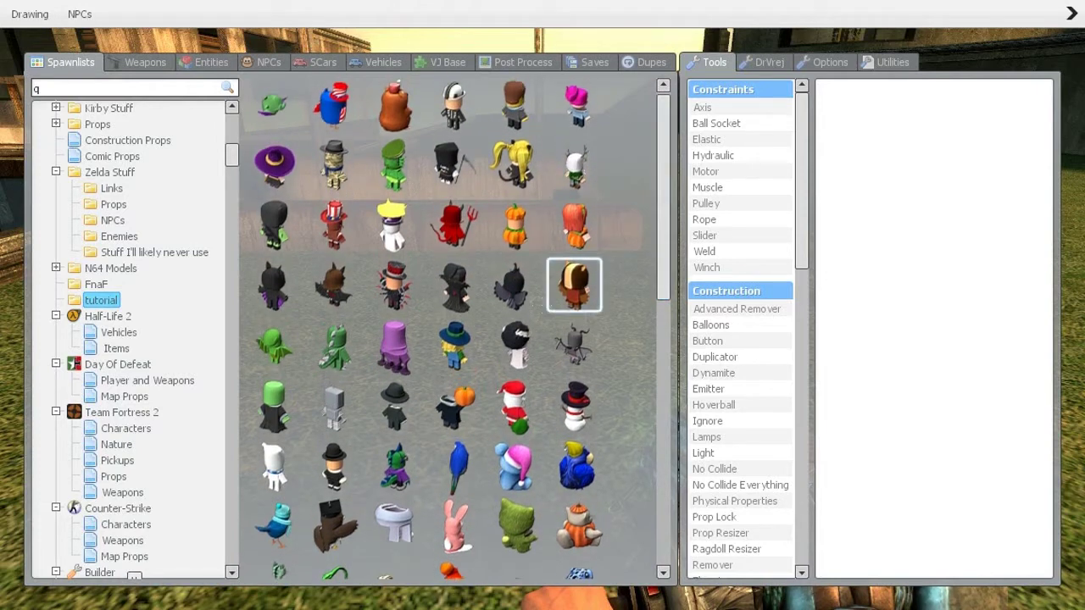
pyautogui.scroll(-5, 134, 573)
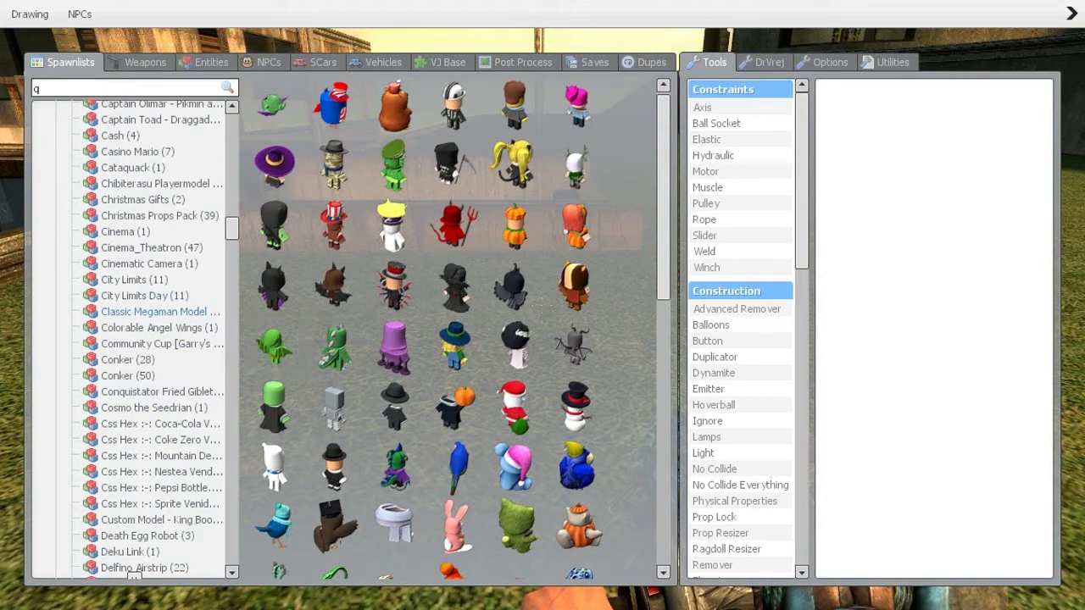
pyautogui.moveTo(231, 227); pyautogui.dragTo(231, 263)
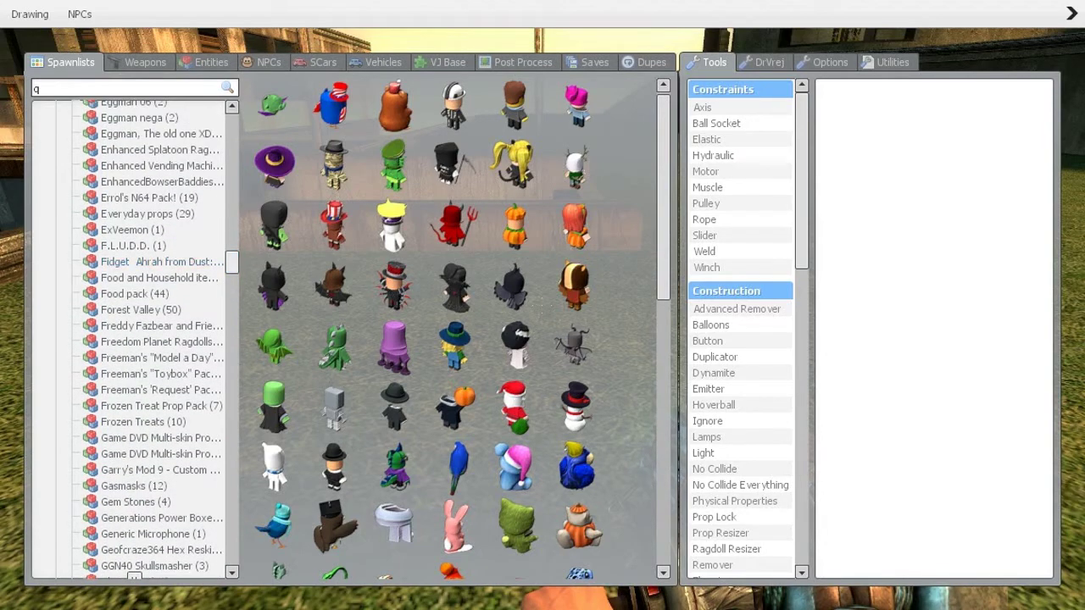
# - In the "Enhanced Splatoon Rag..." addon pack, edit the inkling_girl_orangeeyes icon to use Skin 9 and close the icon editor
pyautogui.click(160, 149)
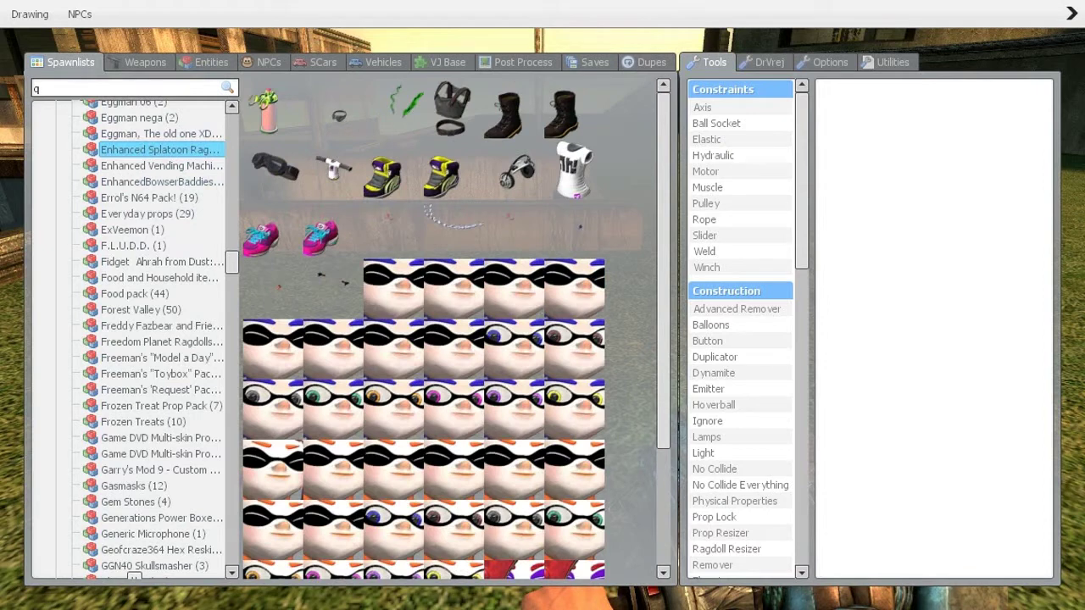
pyautogui.scroll(-3, 424, 330)
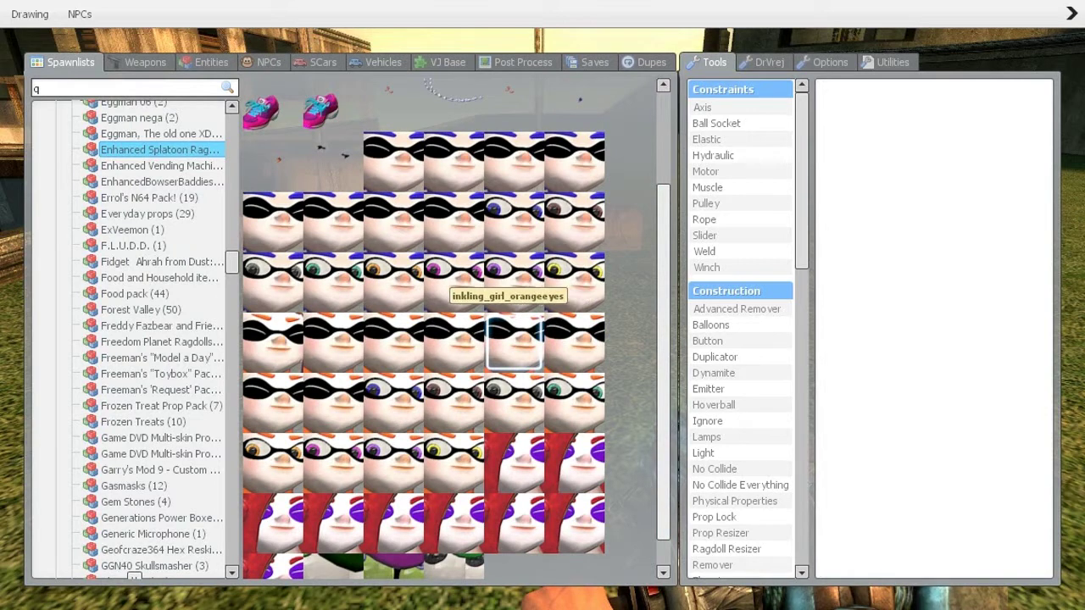
pyautogui.rightClick(509, 345)
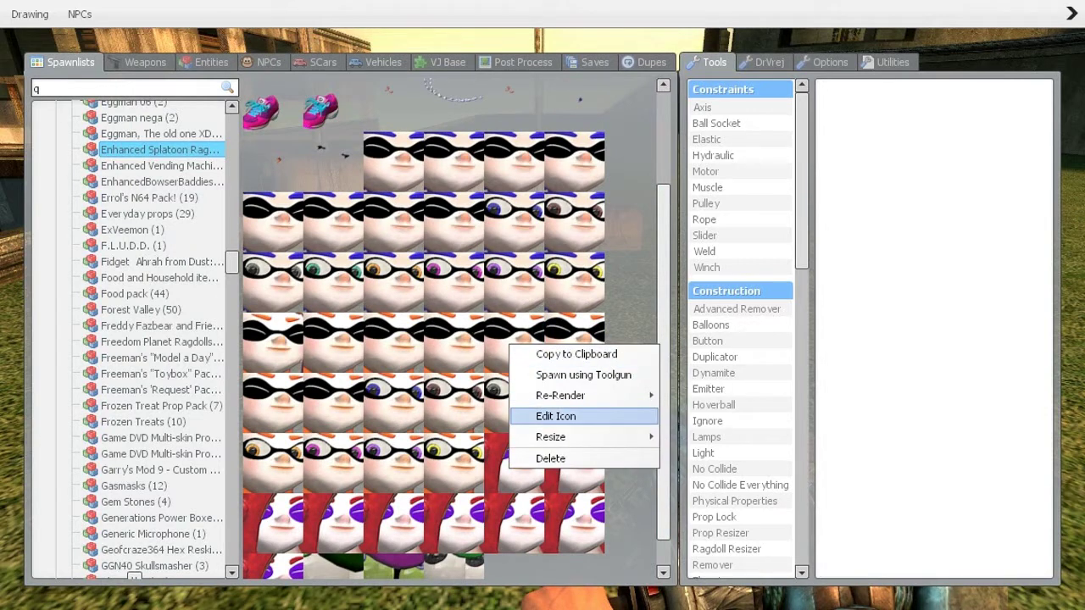
pyautogui.click(556, 416)
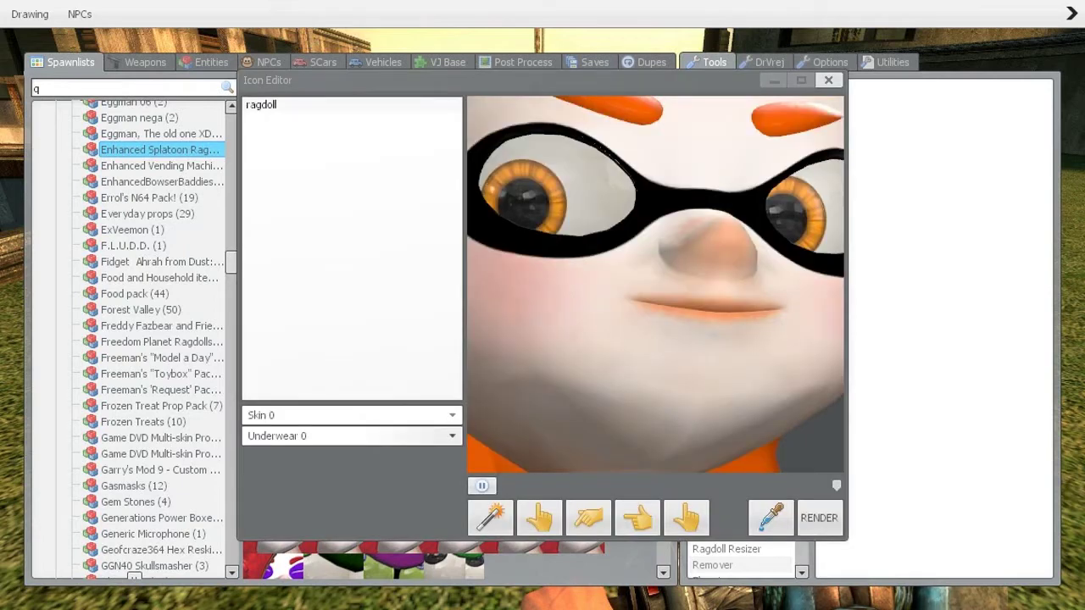
pyautogui.click(352, 415)
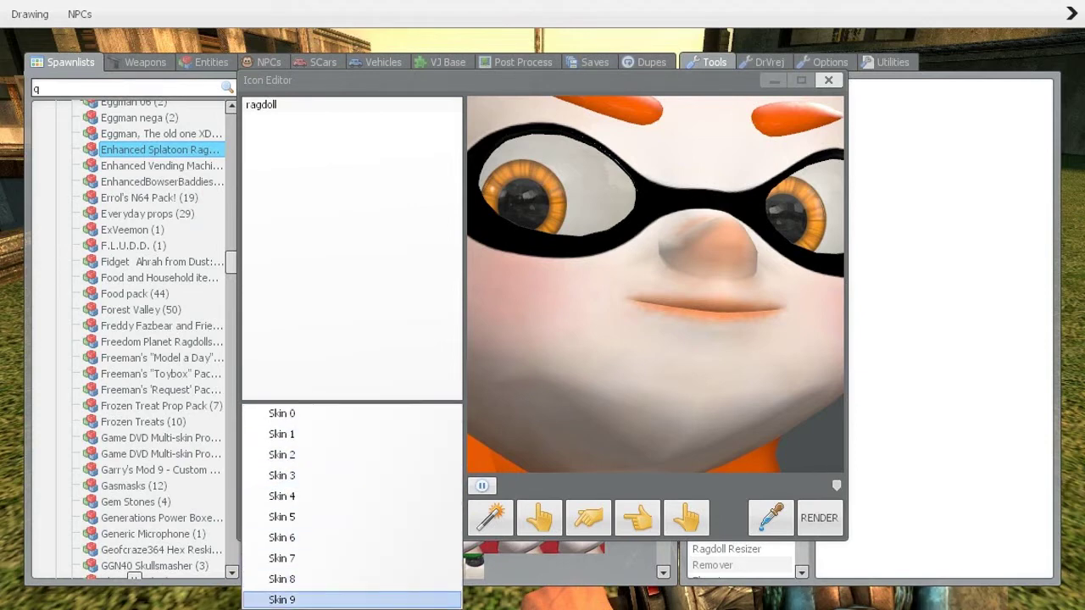
pyautogui.click(282, 600)
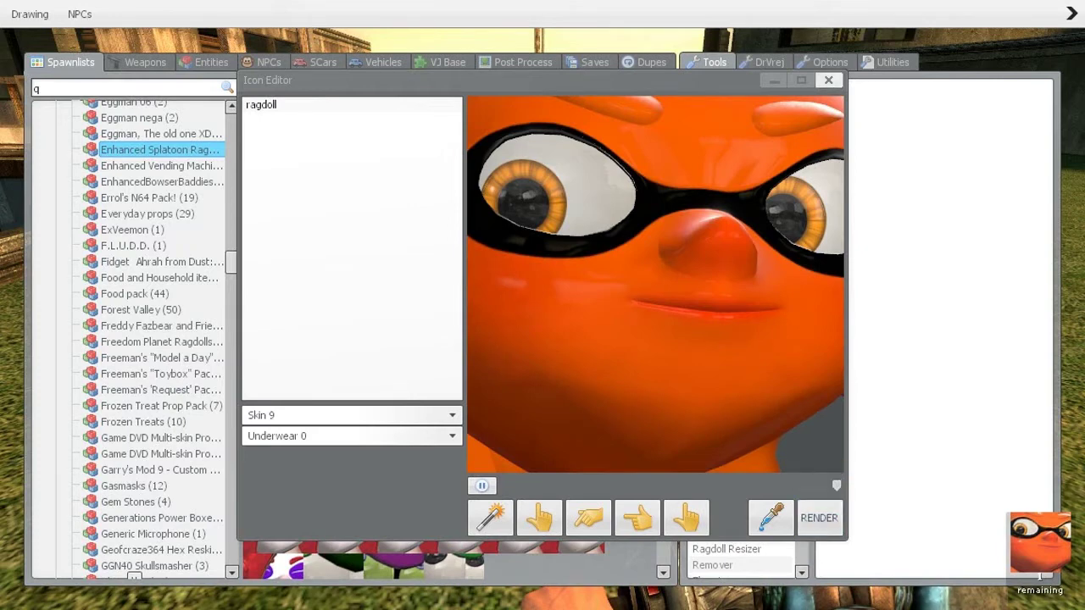
pyautogui.click(829, 81)
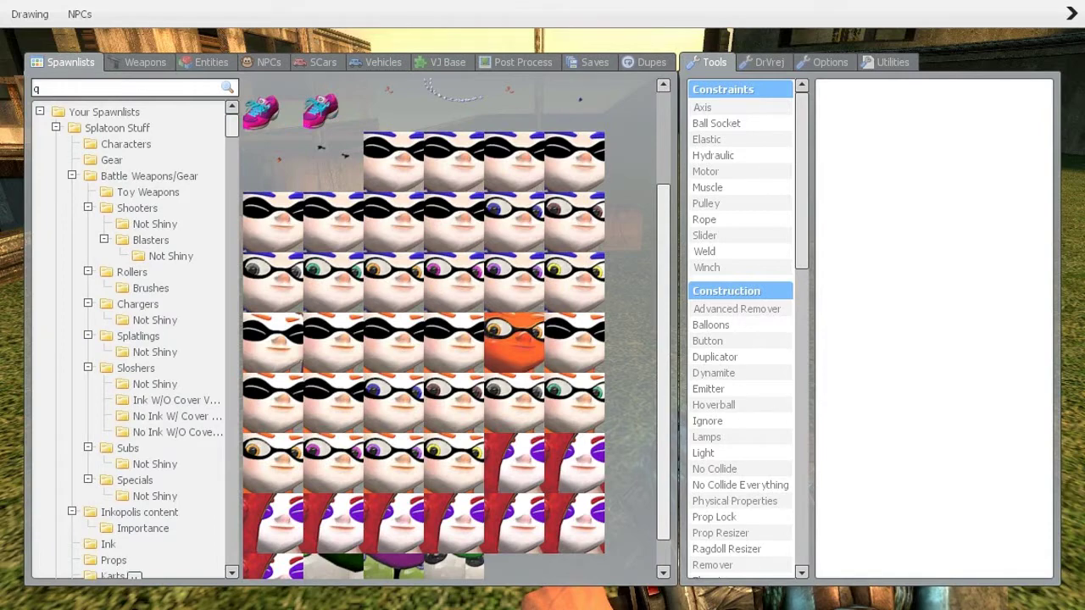
# - Add the orange Skin 9 inkling_girl_orangeeyes model to the "tutorial" category and save the changes
pyautogui.moveTo(231, 126); pyautogui.dragTo(231, 155)
pyautogui.moveTo(514, 343); pyautogui.dragTo(254, 109)
pyautogui.click(135, 112)
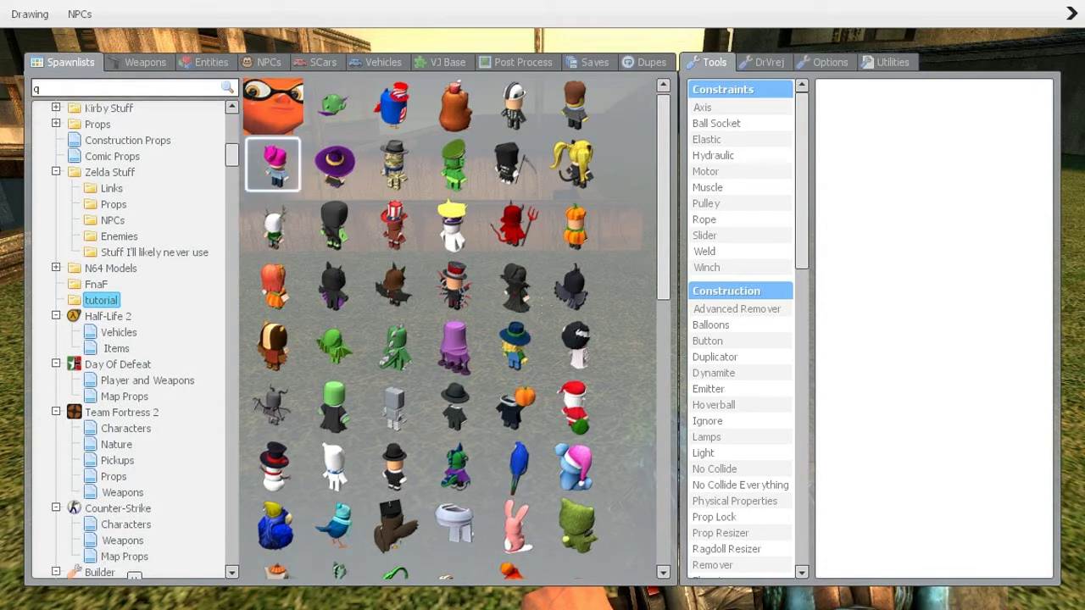
# - Delete the orange inkling model from the "tutorial" category and save the changes
pyautogui.rightClick(283, 108)
pyautogui.click(324, 226)
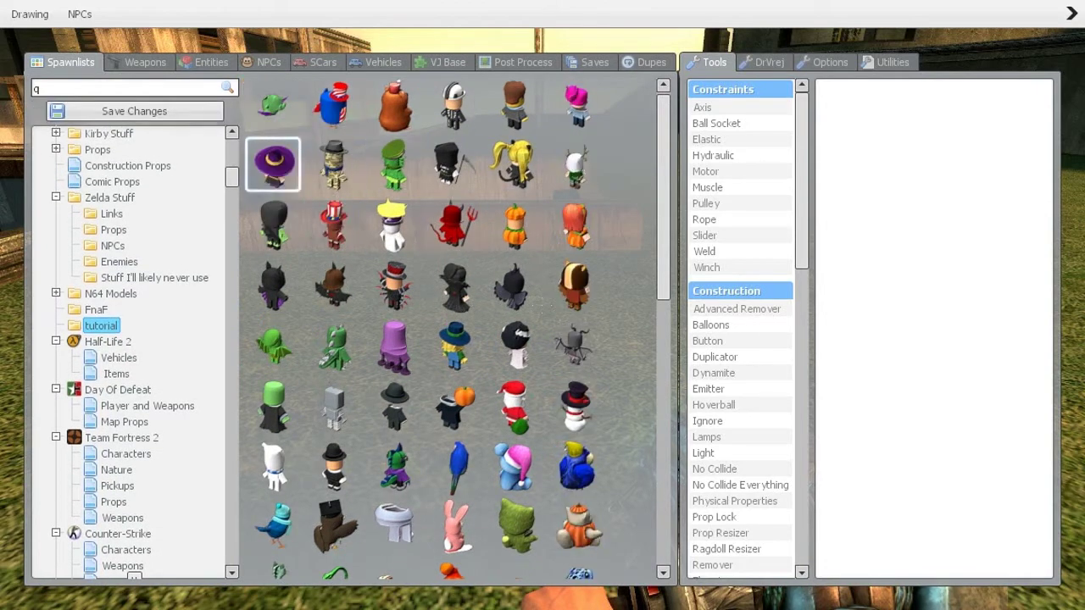
pyautogui.click(135, 109)
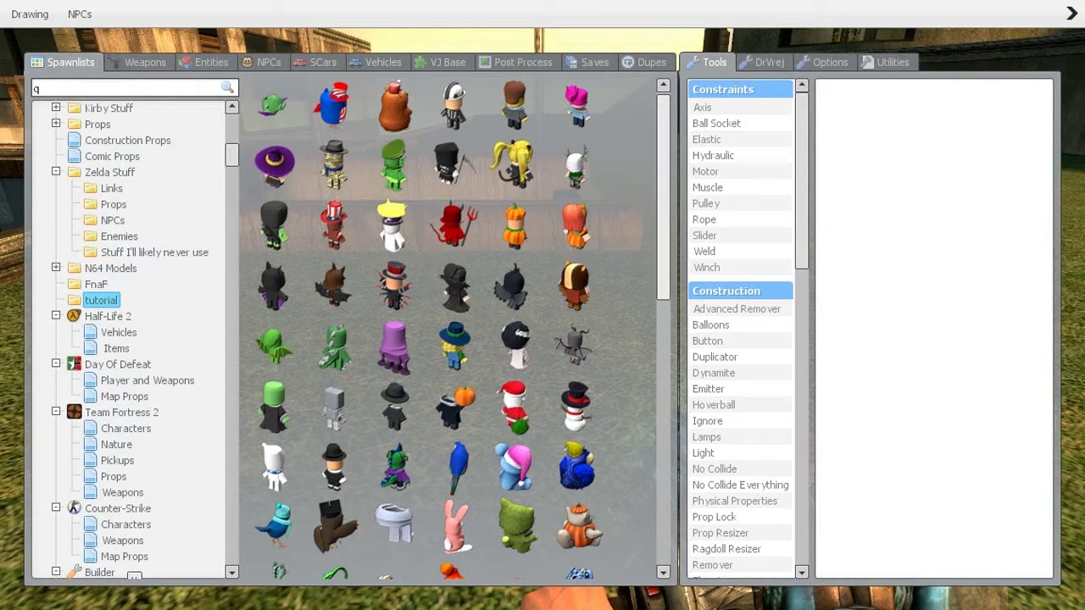
pyautogui.scroll(-1, 663, 212)
pyautogui.scroll(1, 458, 329)
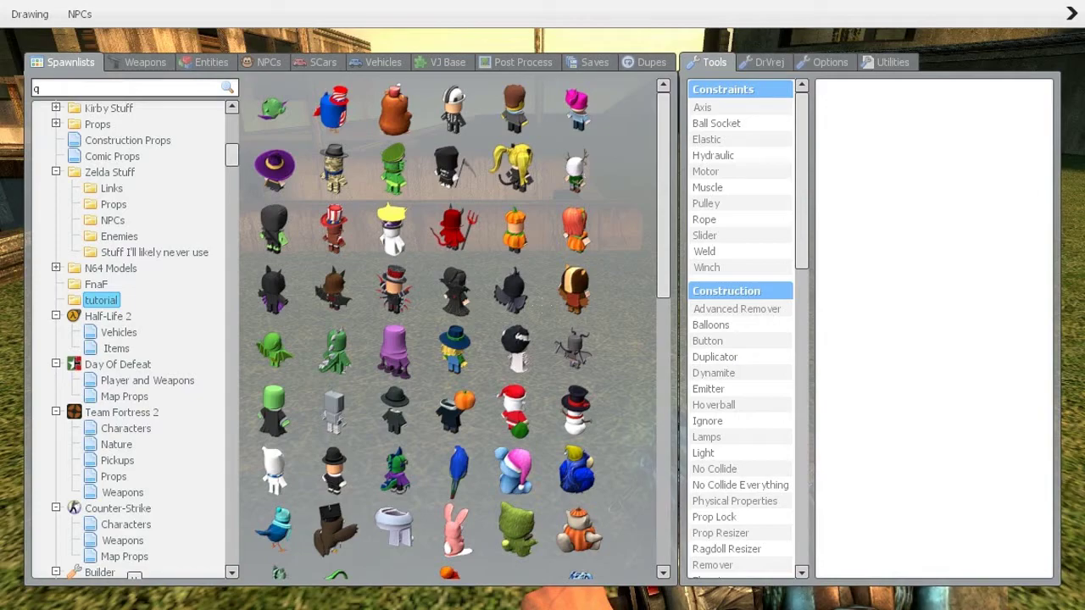
pyautogui.press('q')
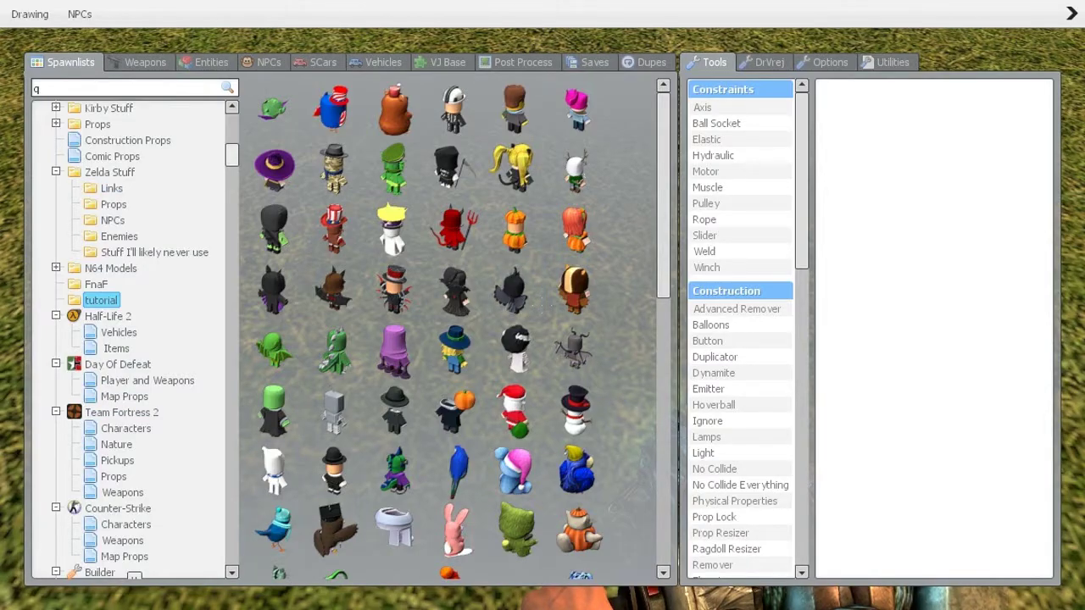
# - Show the models of the "enhanced_splatoon_rag..." pack under Addons - Legacy
pyautogui.moveTo(232, 155); pyautogui.dragTo(232, 556)
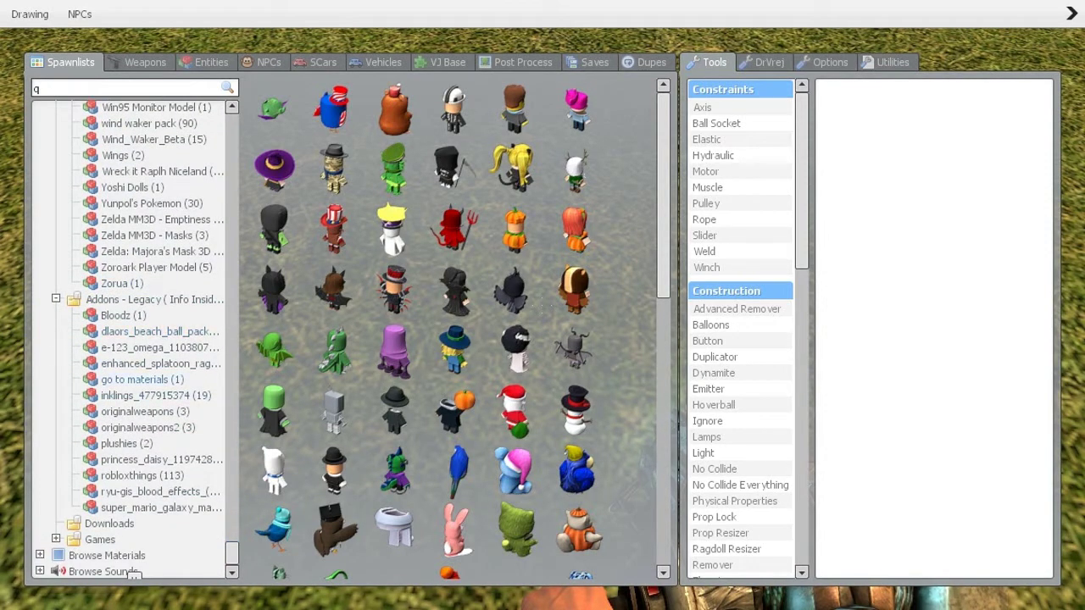
pyautogui.click(160, 363)
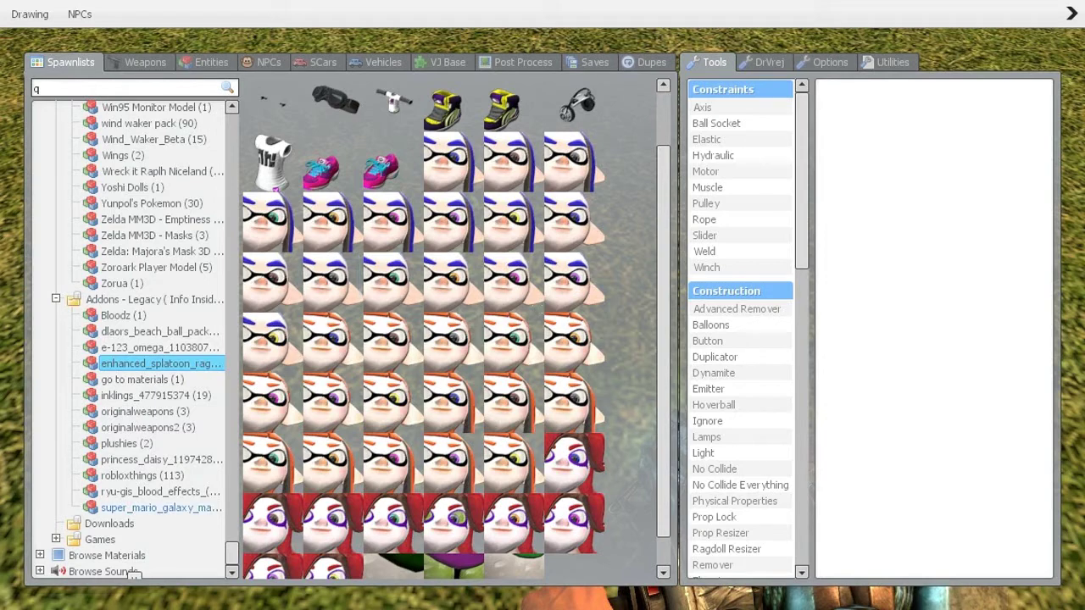
# - Spawn the inkling_boy_alt_yelloweyes ragdoll from the Characters category of Splatoon Stuff
pyautogui.scroll(20, 134, 574)
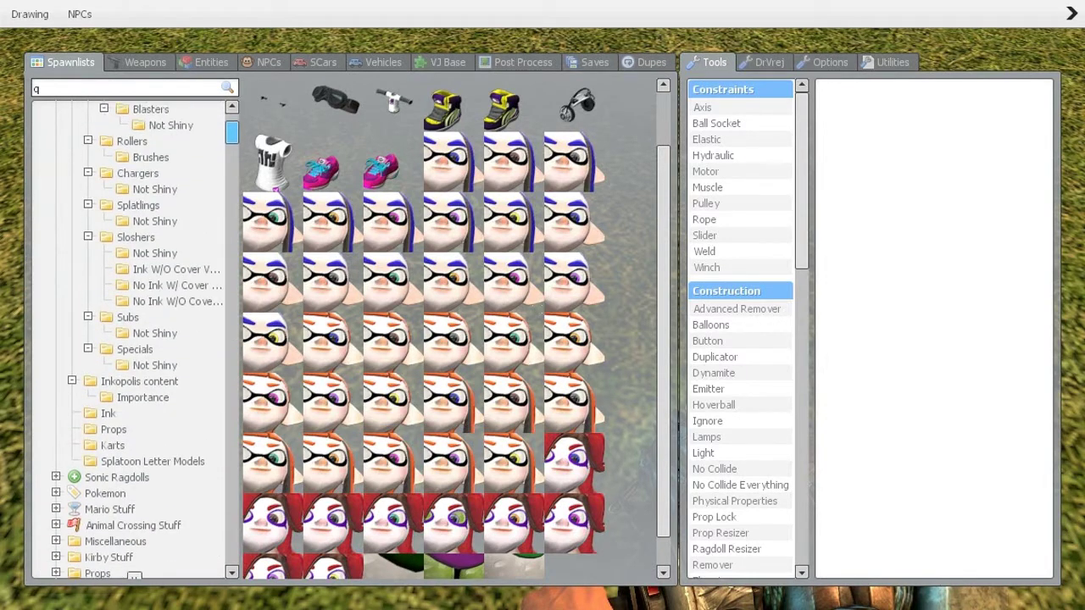
pyautogui.click(126, 126)
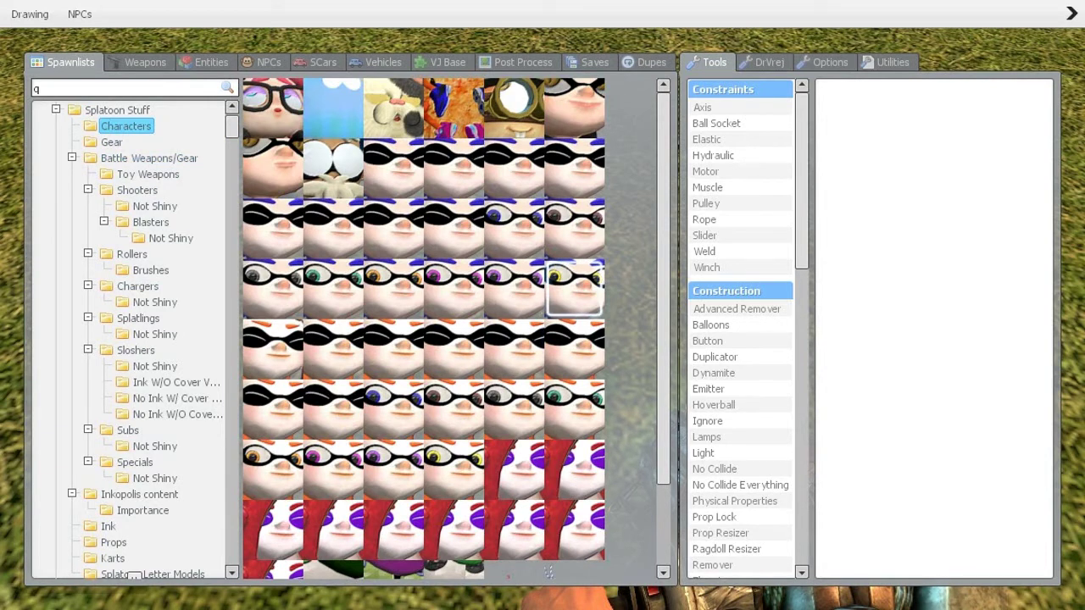
pyautogui.press('q')
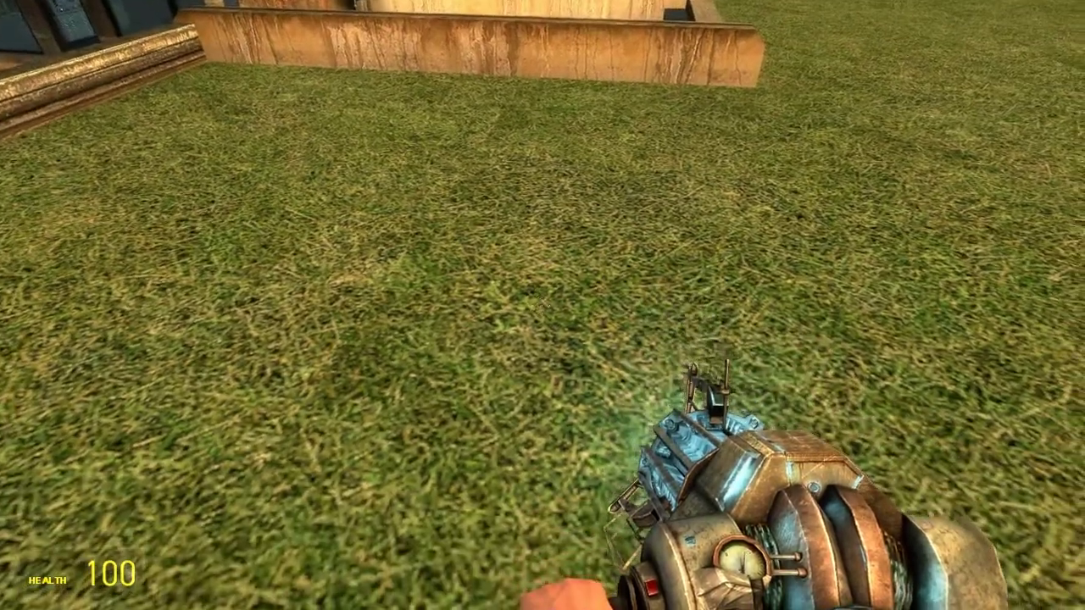
pyautogui.press('q')
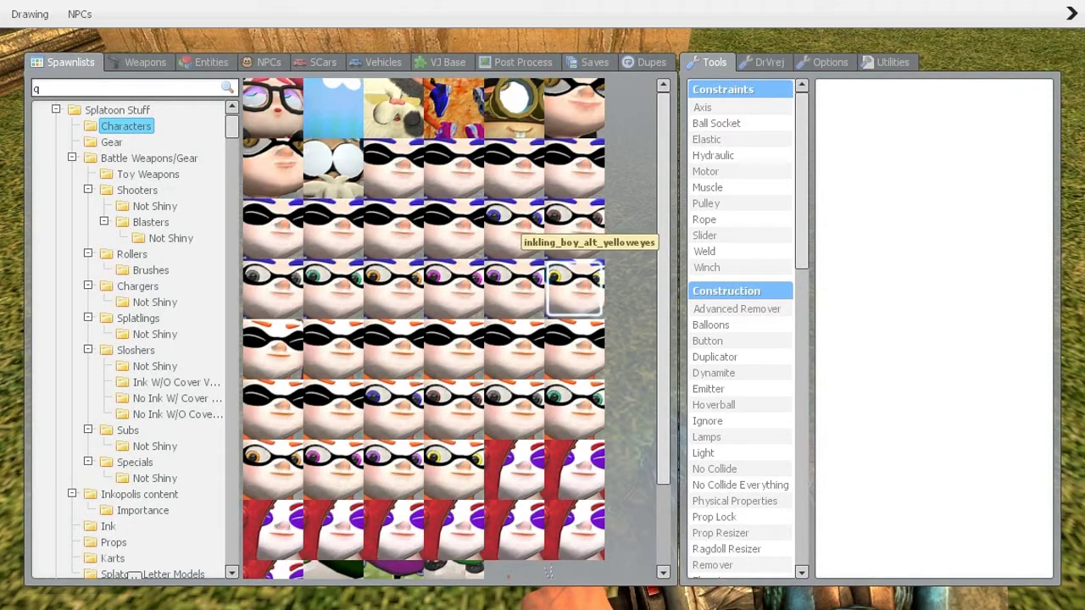
pyautogui.click(575, 288)
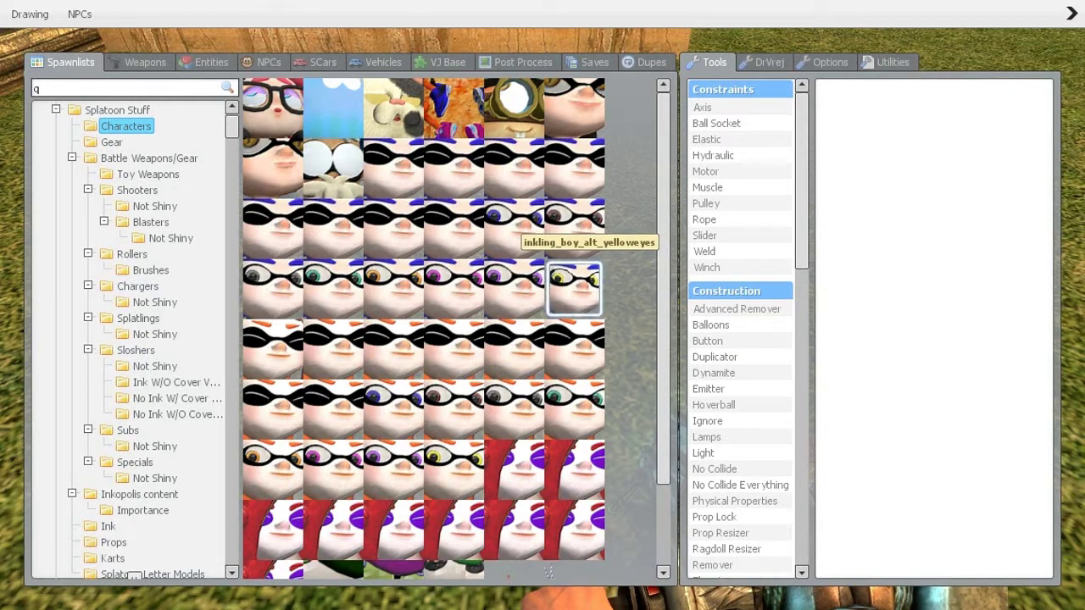
pyautogui.press('q')
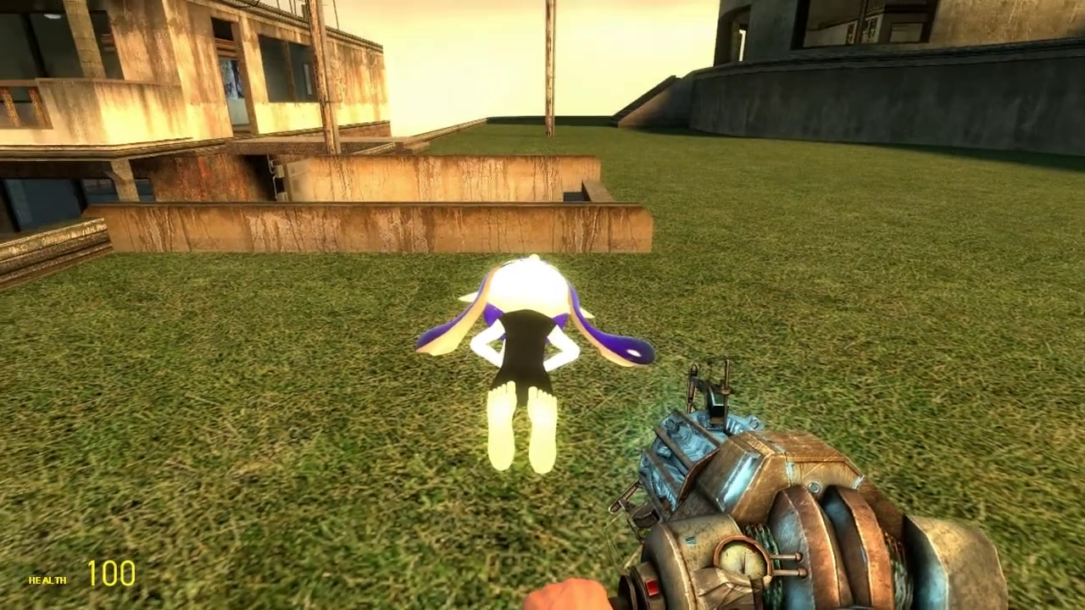
# - Stand the spawned inkling ragdoll upright with the physics gun and choose an entry from its context options
pyautogui.click(542, 305)
pyautogui.press('e')
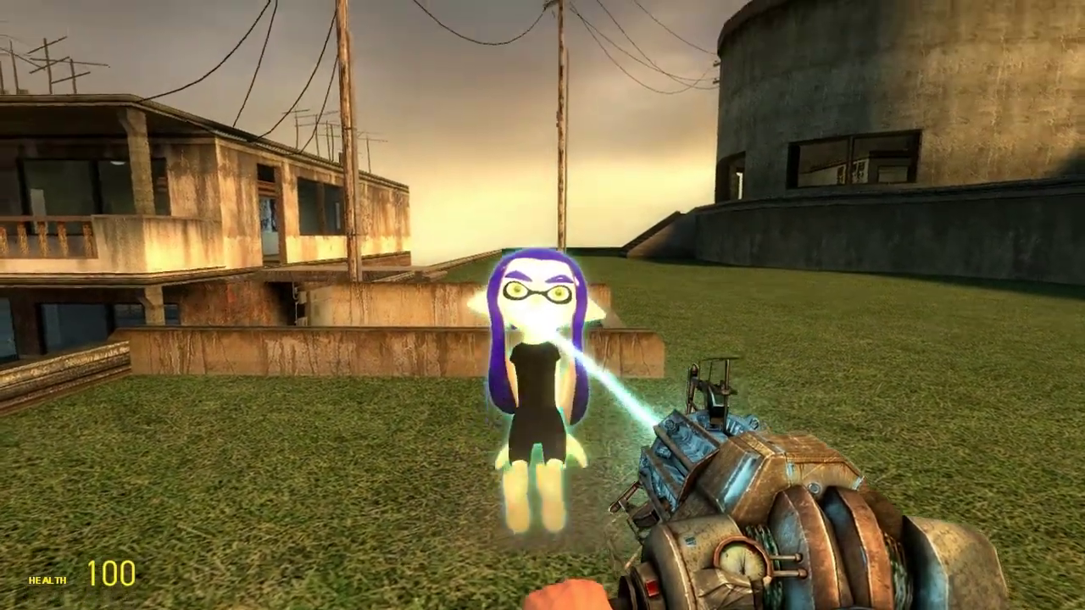
pyautogui.moveTo(543, 305); pyautogui.dragTo(543, 305)
pyautogui.press('c')
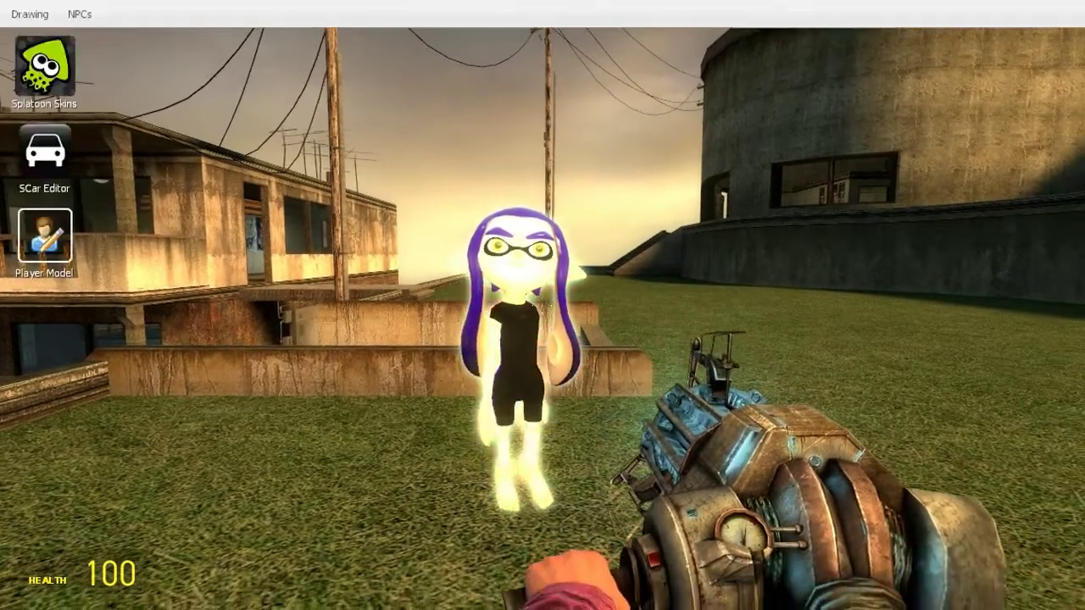
pyautogui.rightClick(535, 260)
pyautogui.click(564, 375)
pyautogui.press('q')
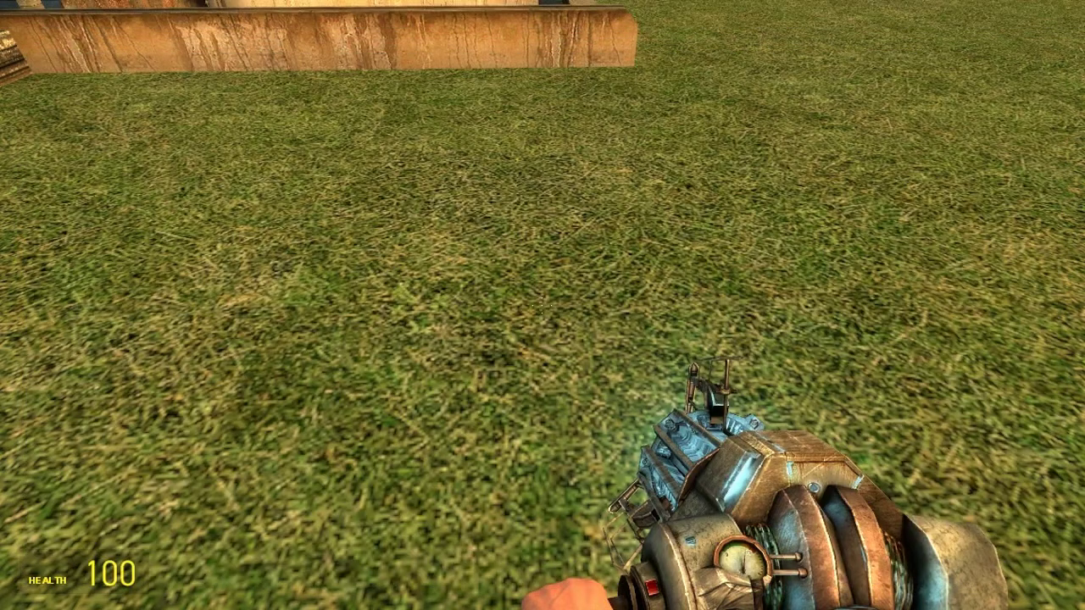
# - Check the developer console and return to the game
pyautogui.press('`')
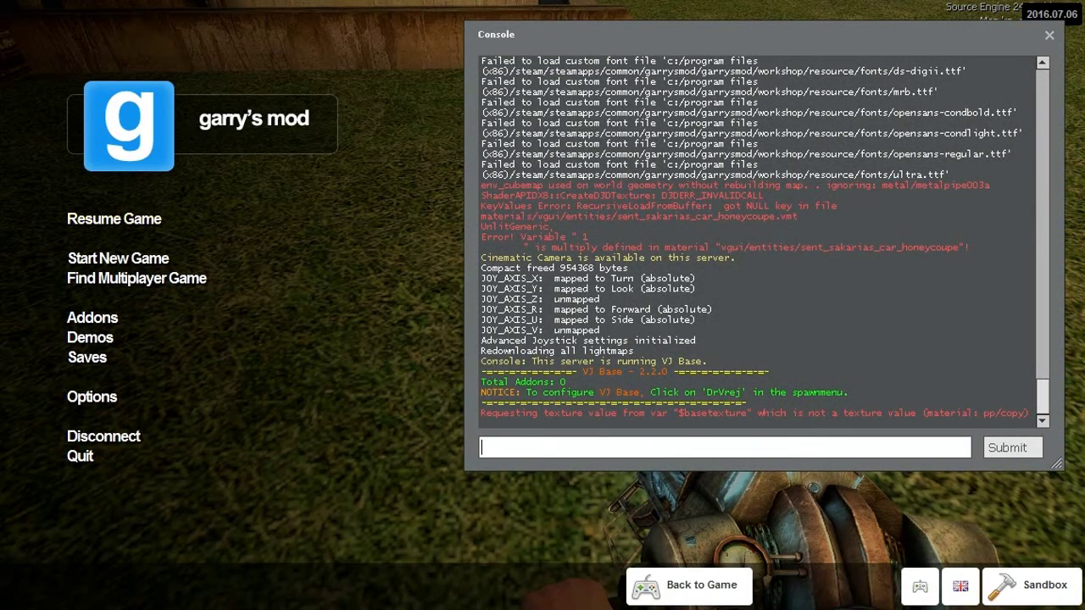
pyautogui.press('`')
# - Look through the models in the Characters category and the tree of custom spawnlist categories
pyautogui.press('q')
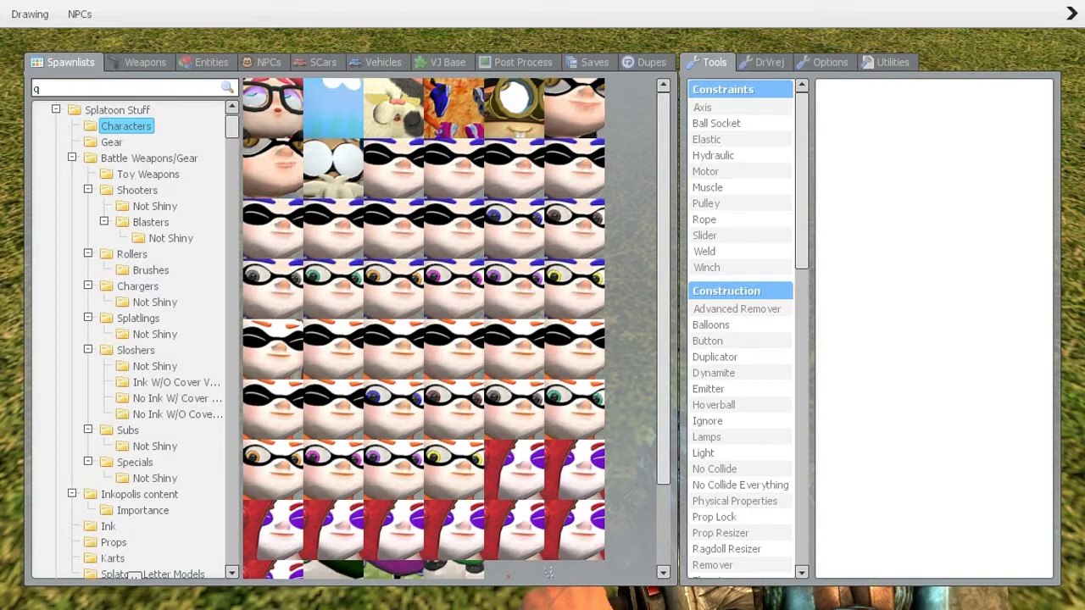
pyautogui.scroll(-3, 424, 331)
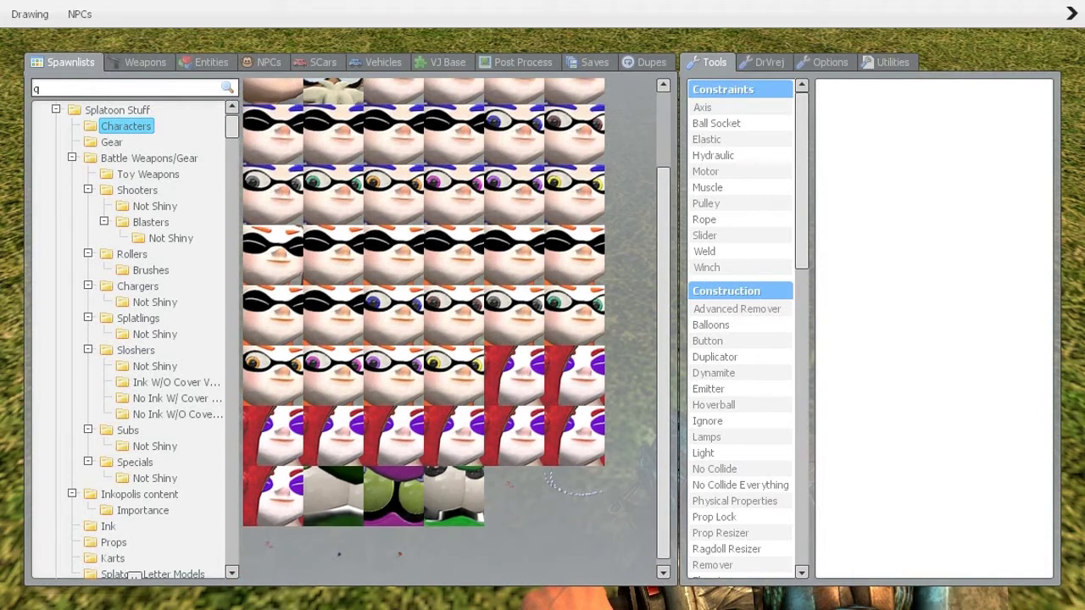
pyautogui.scroll(3, 424, 326)
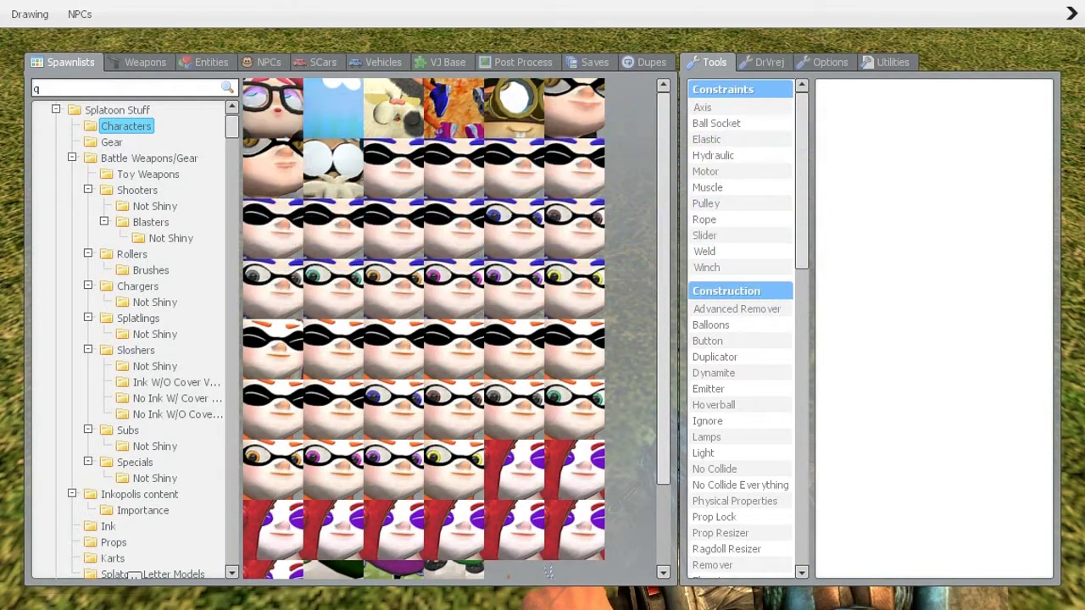
pyautogui.press('q')
pyautogui.press('q')
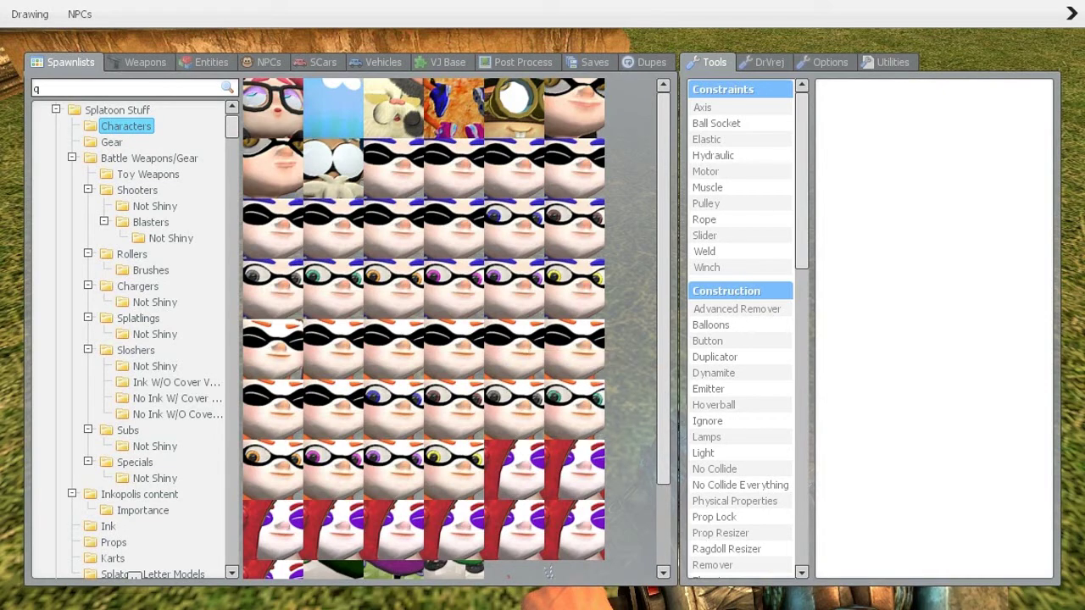
pyautogui.scroll(-4, 131, 339)
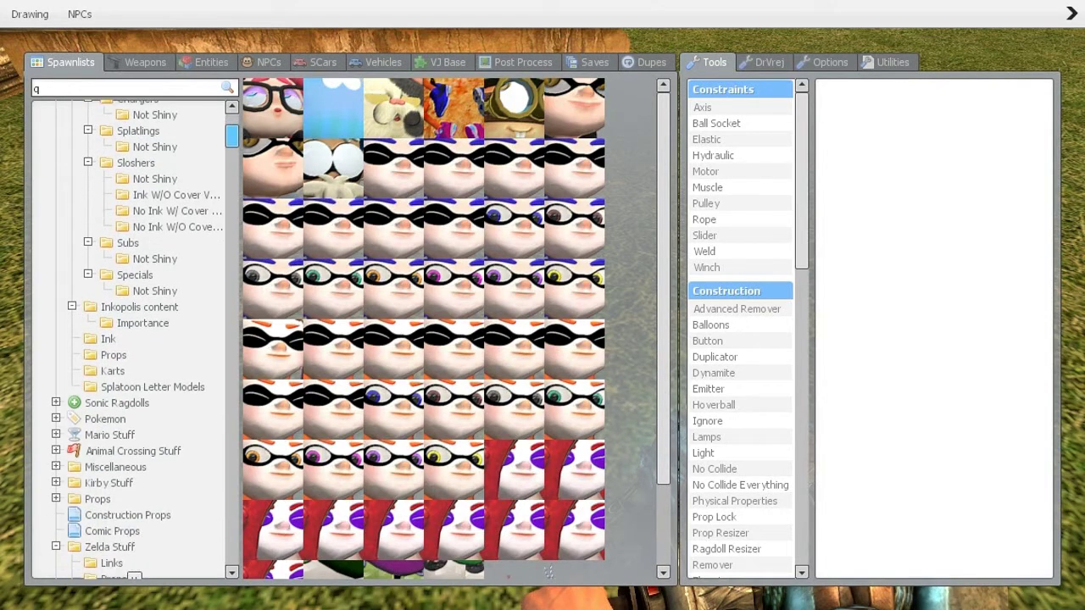
pyautogui.scroll(5, 131, 339)
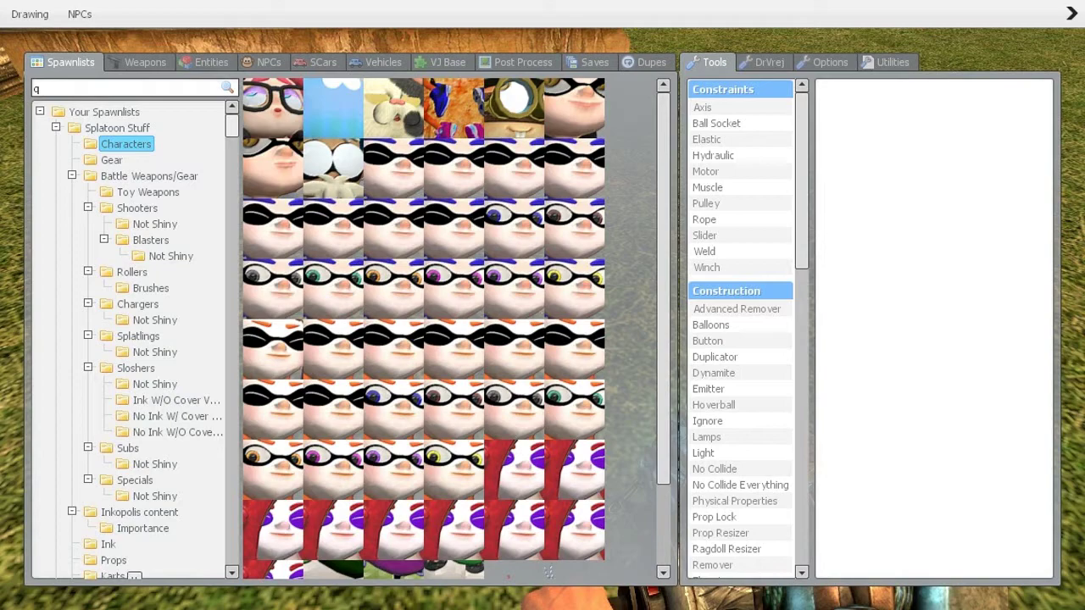
pyautogui.scroll(-5, 131, 339)
pyautogui.scroll(5, 131, 339)
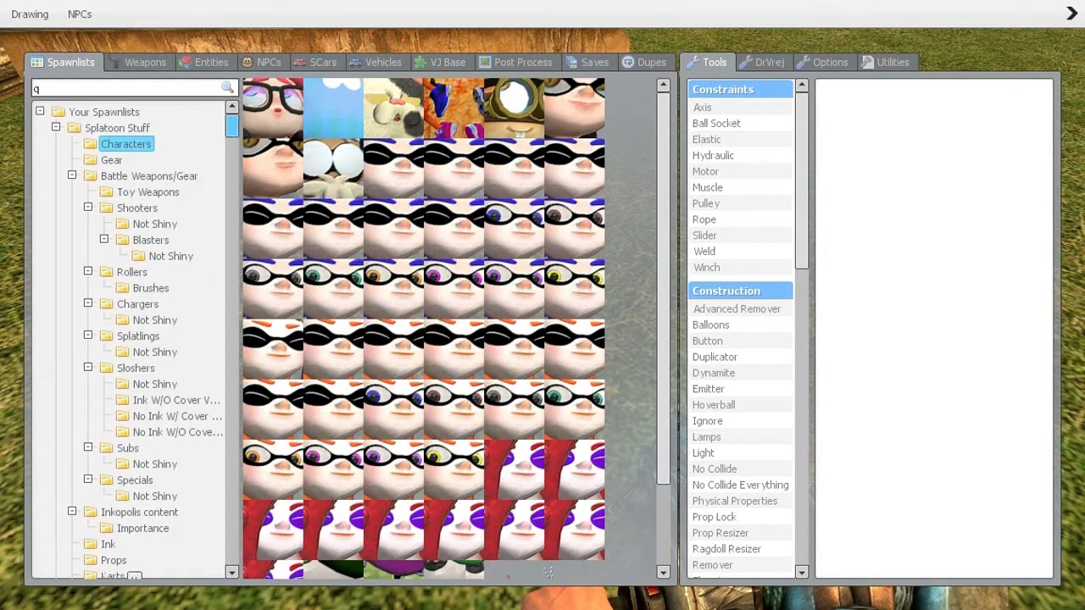
pyautogui.press('q')
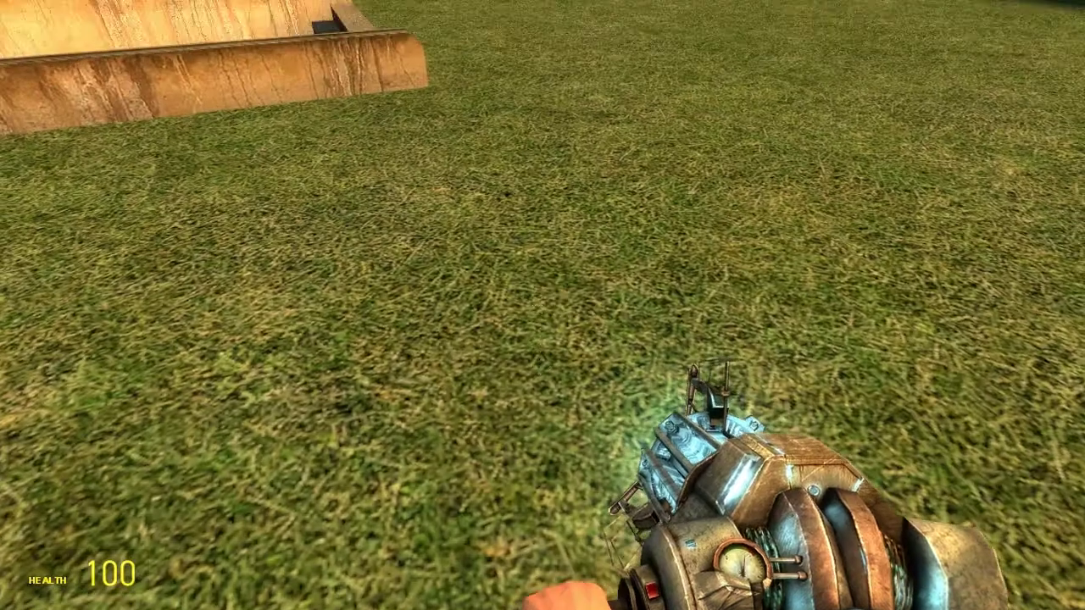
pyautogui.press('q')
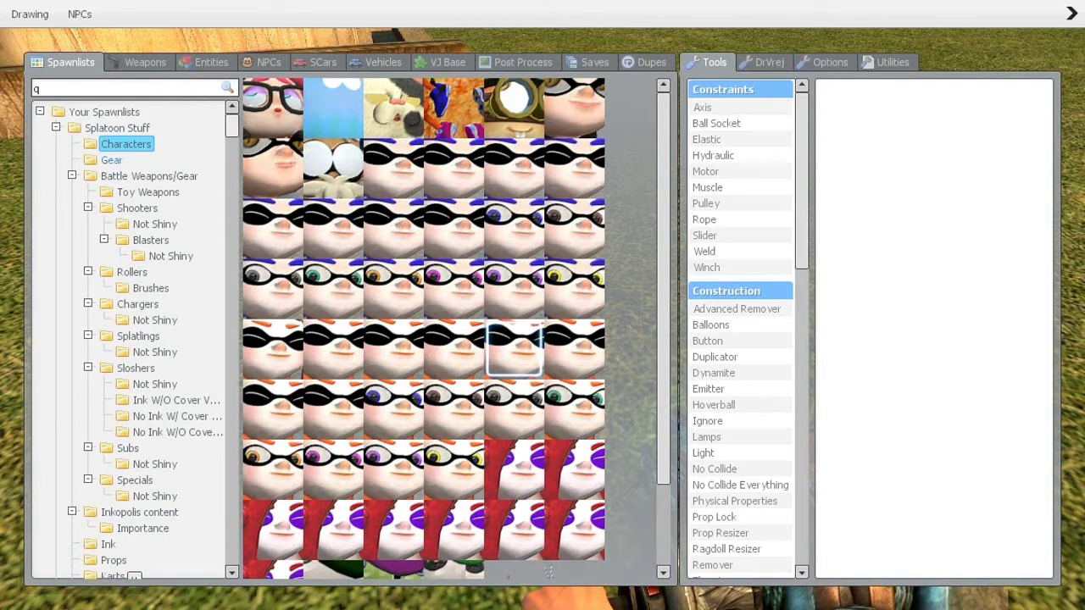
pyautogui.scroll(-3, 136, 246)
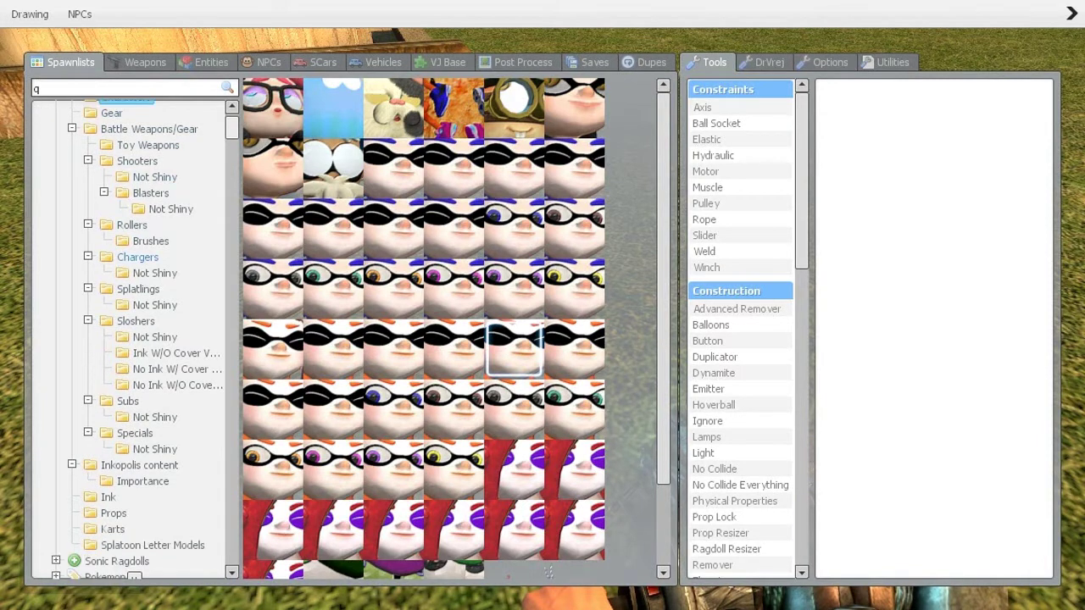
pyautogui.scroll(-3, 135, 258)
pyautogui.scroll(-3, 127, 296)
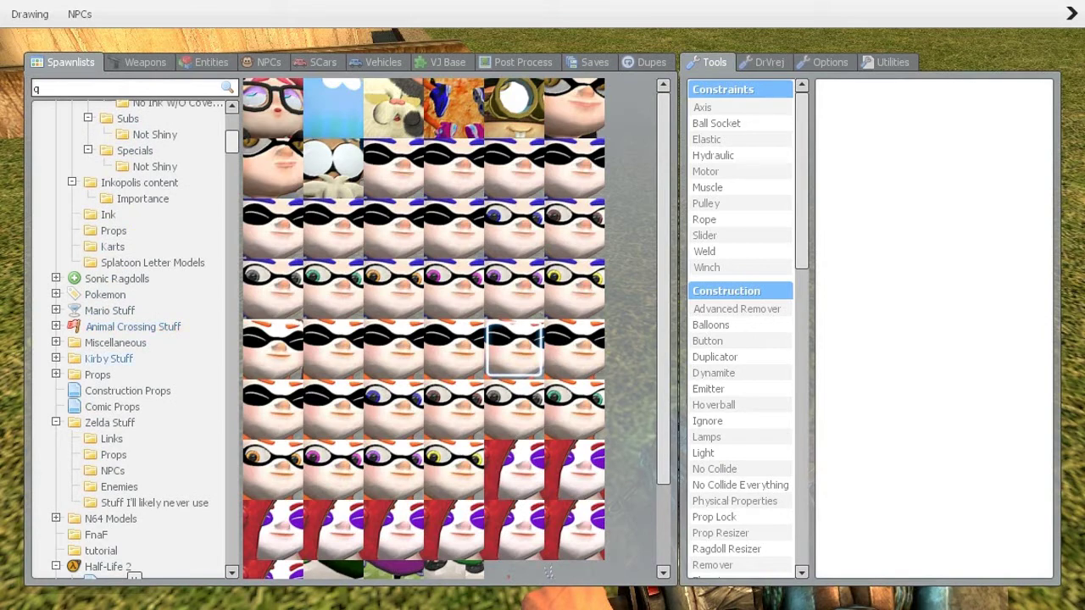
# - Spawn the blue-framed round tank model from the Toy Weapons category under Battle Weapons/Gear in Splatoon Stuff
pyautogui.scroll(7, 144, 246)
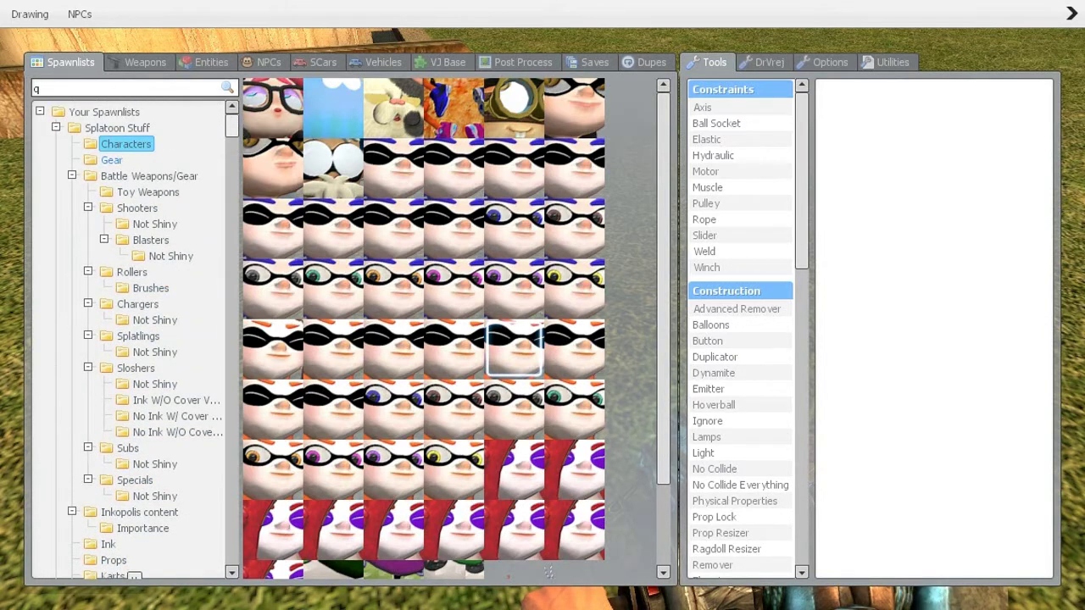
pyautogui.click(149, 176)
pyautogui.click(148, 192)
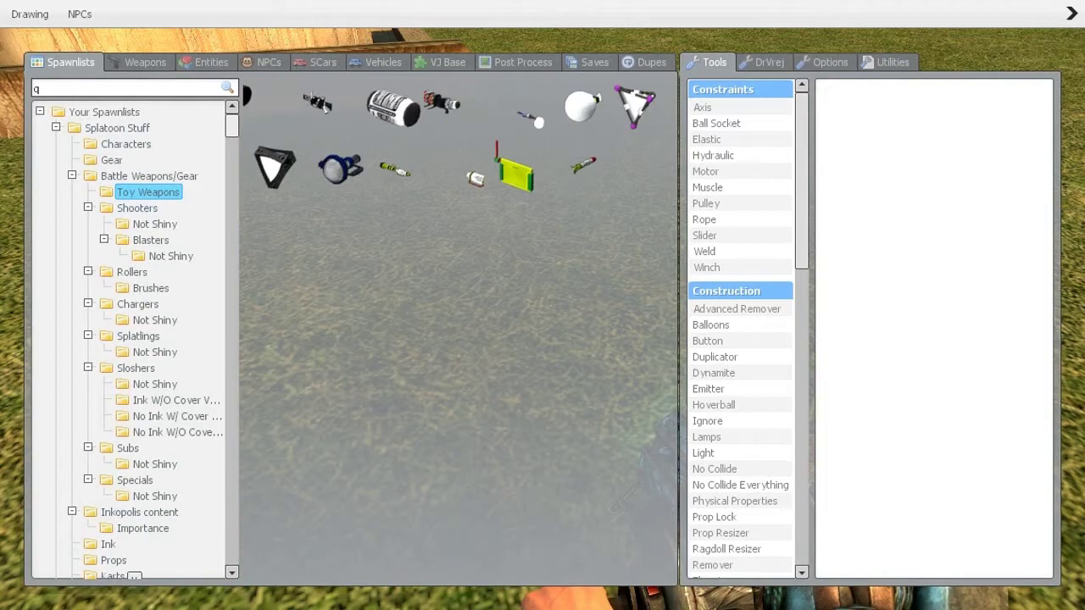
pyautogui.press('q')
pyautogui.press('q')
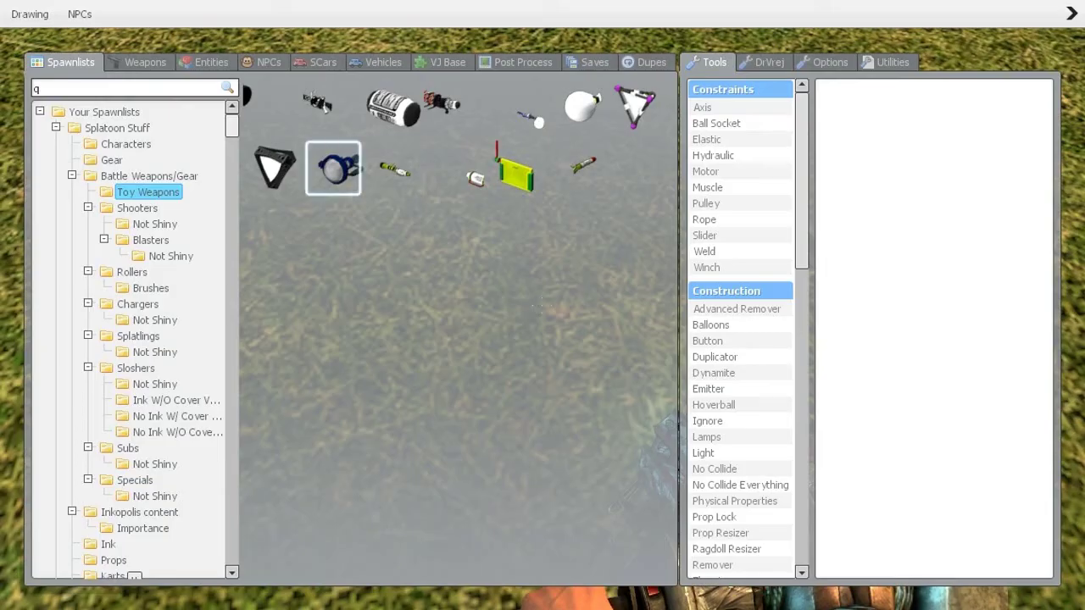
pyautogui.click(333, 167)
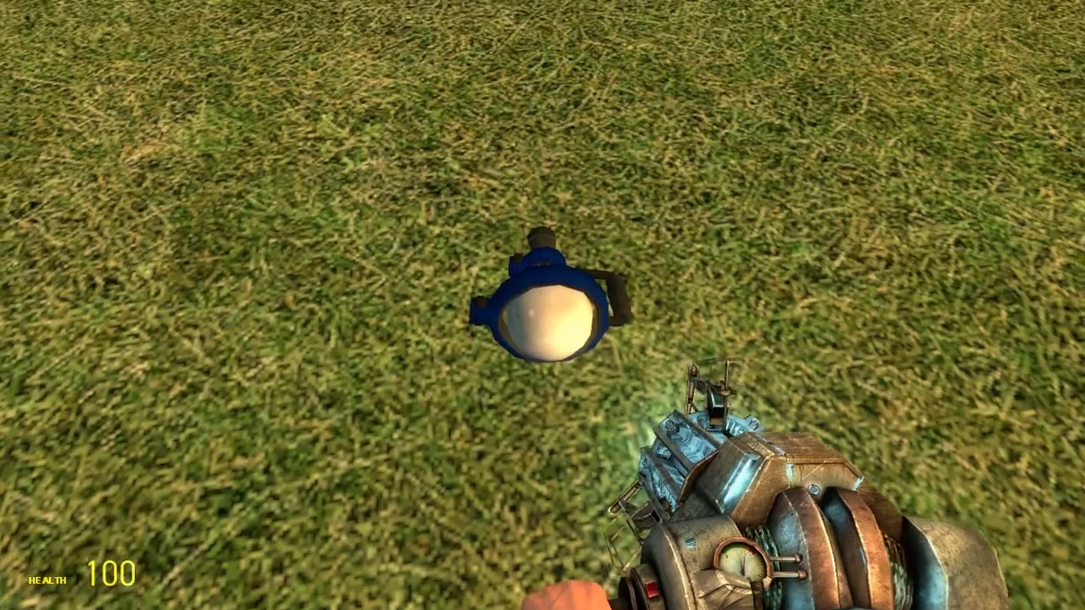
# - Lift the spawned toy weapon with the physics gun, rotate it upright, freeze it in mid-air and view it from several distances
pyautogui.moveTo(542, 305); pyautogui.dragTo(542, 306)
pyautogui.press('e')
pyautogui.rightClick(543, 305)
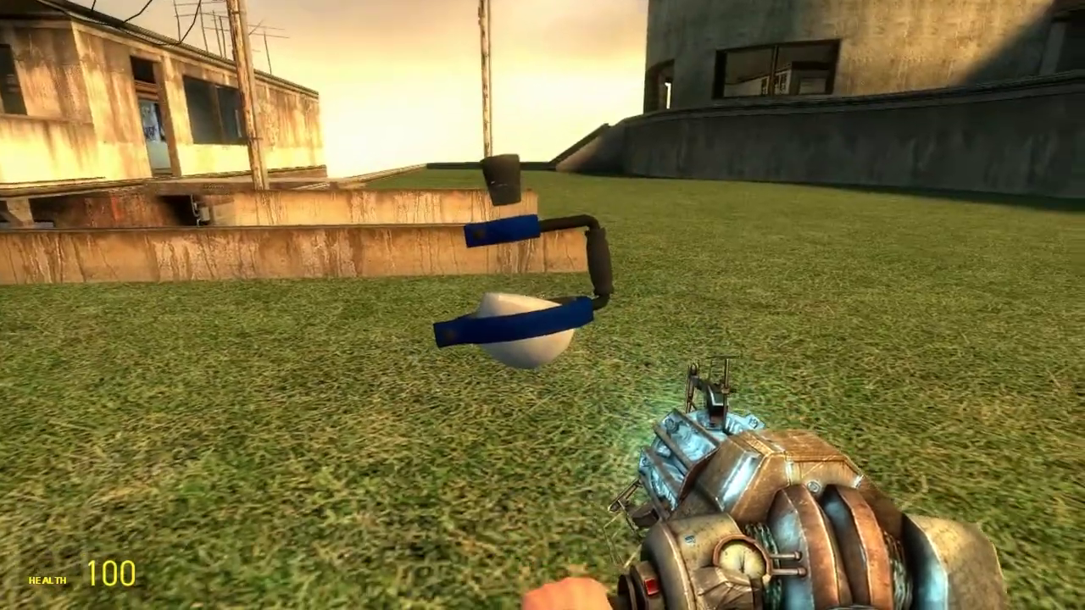
pyautogui.moveTo(543, 305); pyautogui.dragTo(542, 305)
pyautogui.press('e')
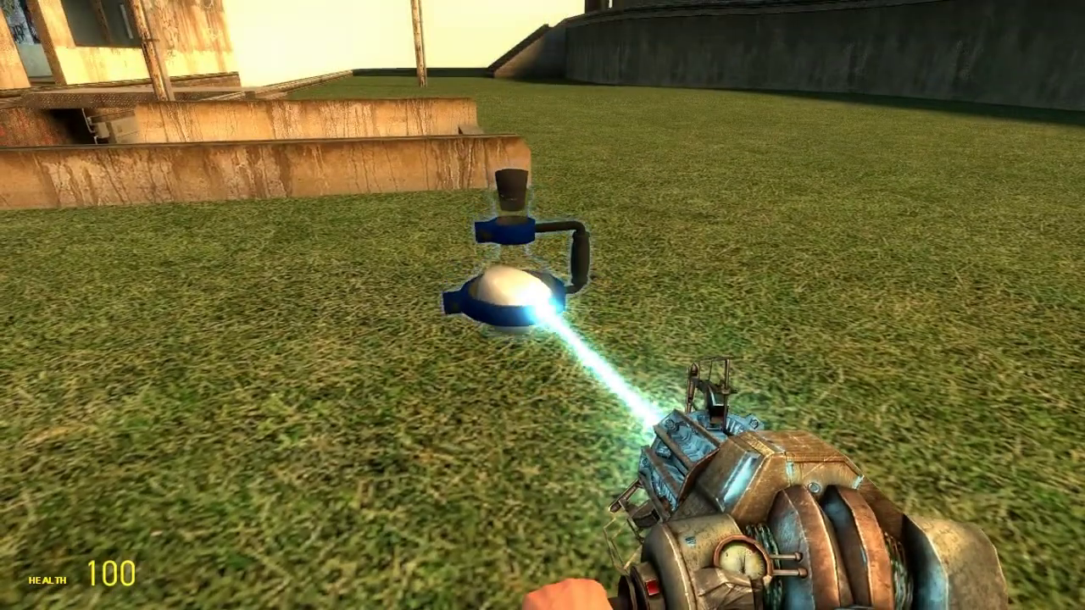
pyautogui.rightClick(543, 305)
pyautogui.press('w')
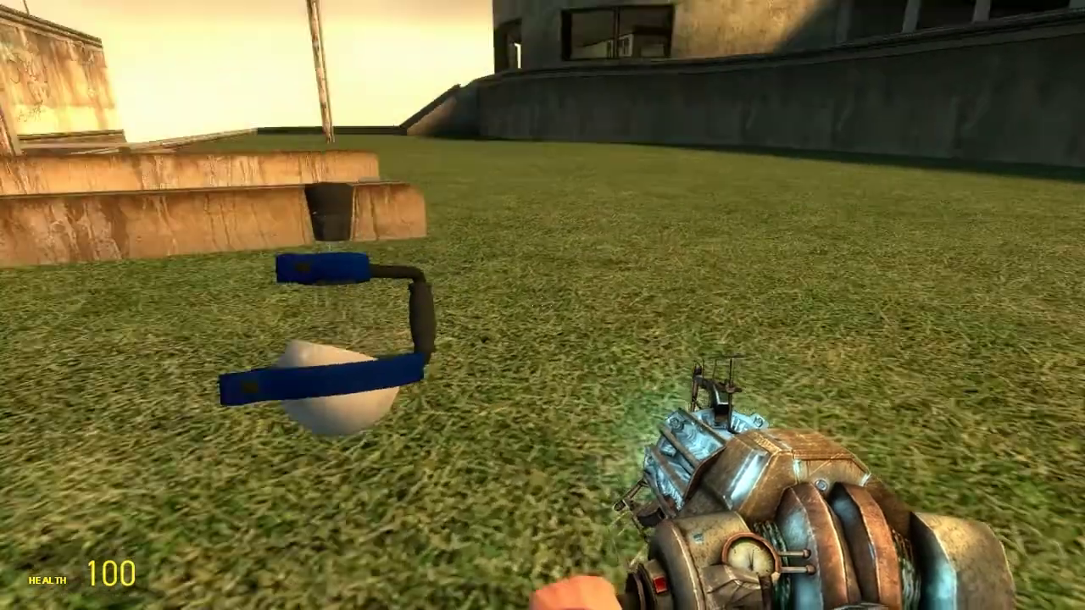
pyautogui.press('s')
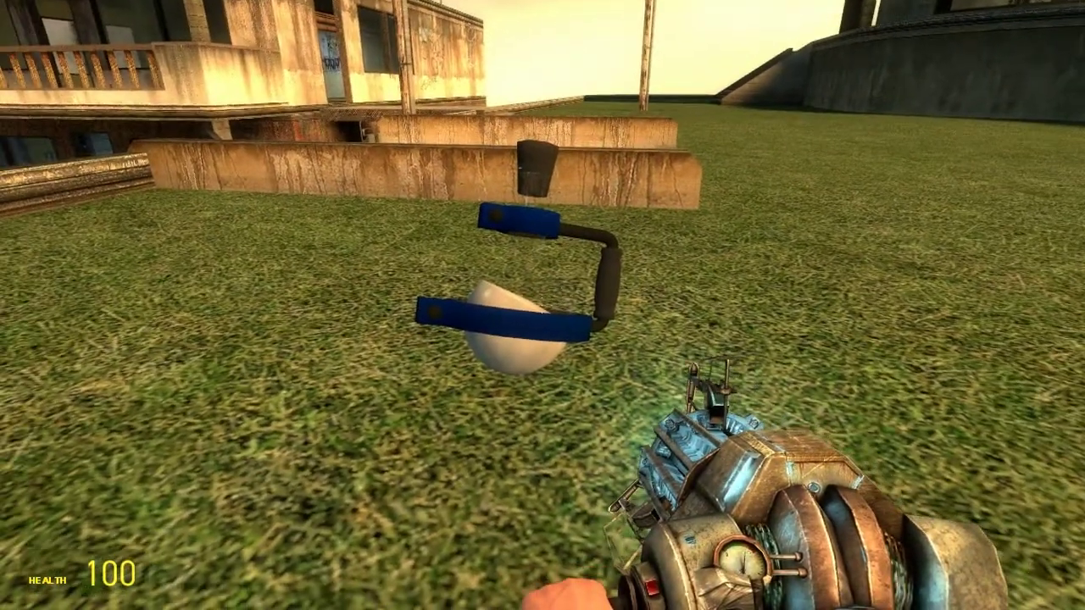
# - Remove the floating toy weapon through its context options
pyautogui.press('q')
pyautogui.press('q')
pyautogui.press('c')
pyautogui.rightClick(532, 292)
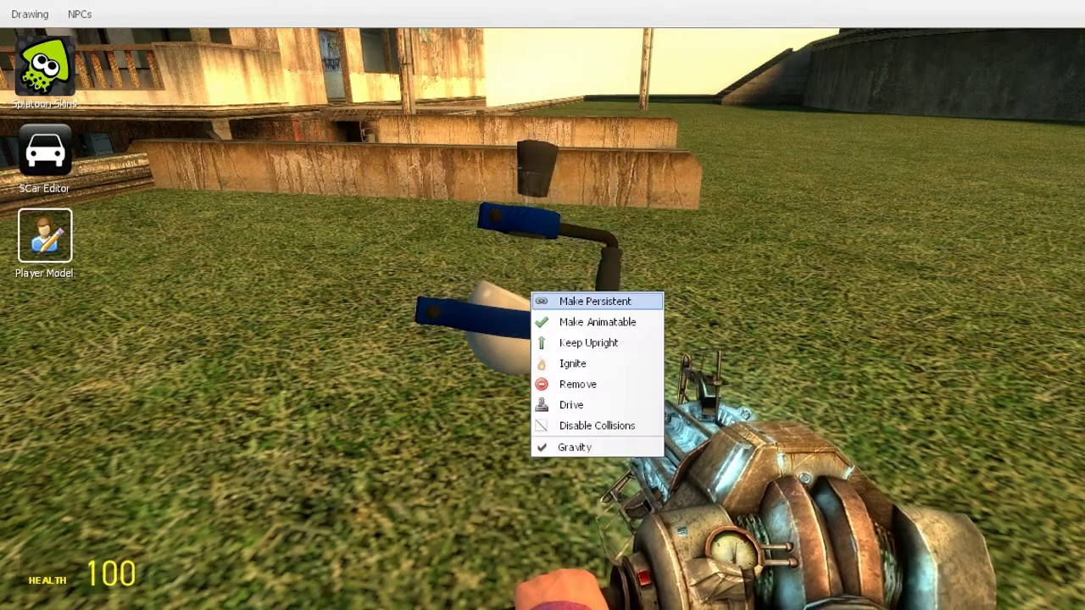
pyautogui.click(578, 384)
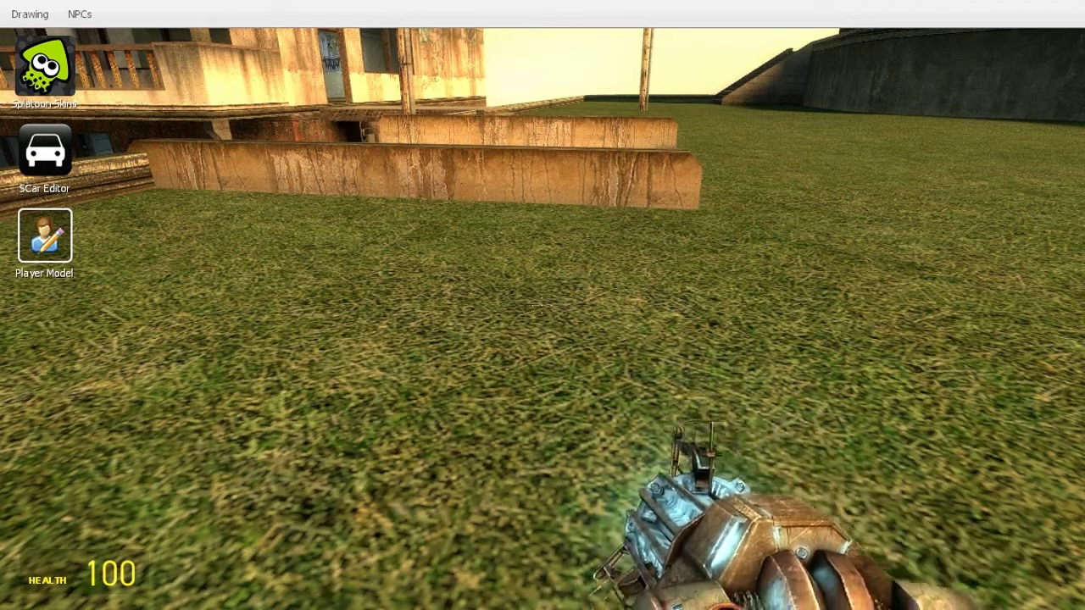
# - Show the Characters category of Splatoon Stuff again between brief returns to the game
pyautogui.press('q')
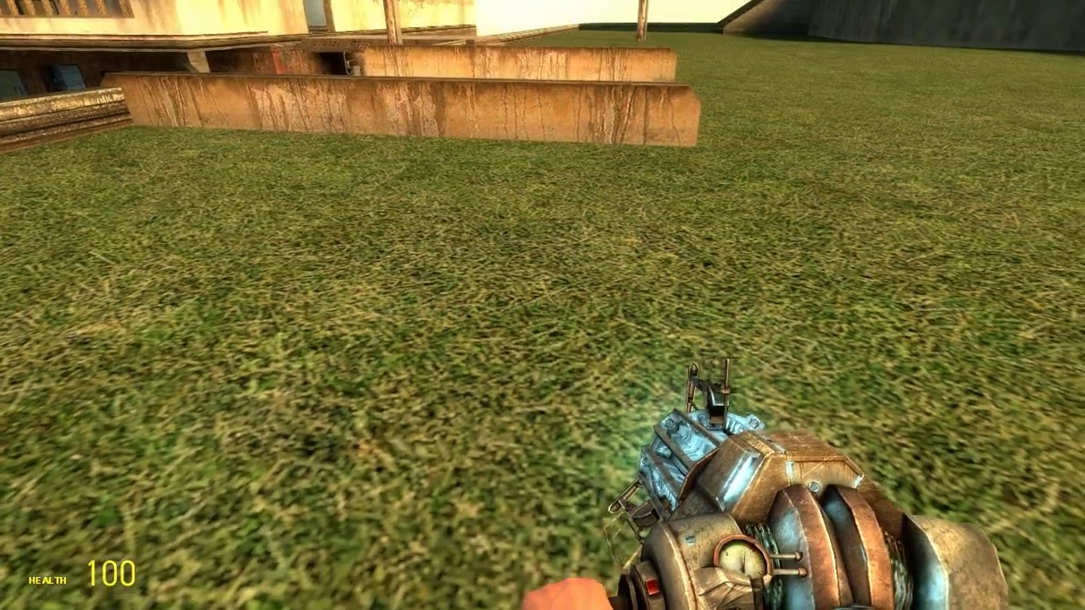
pyautogui.press('q')
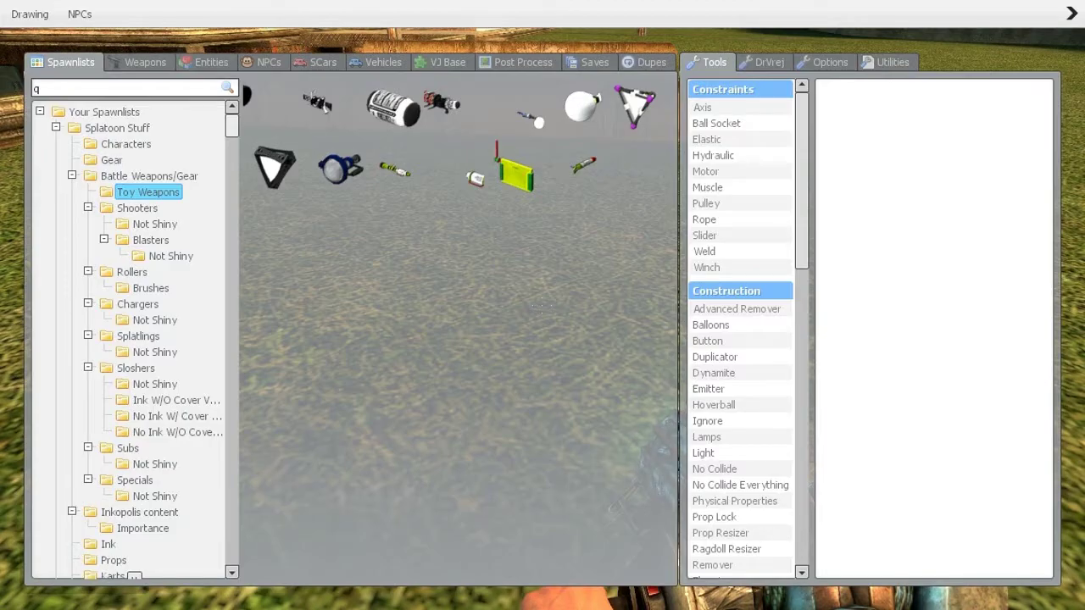
pyautogui.click(125, 144)
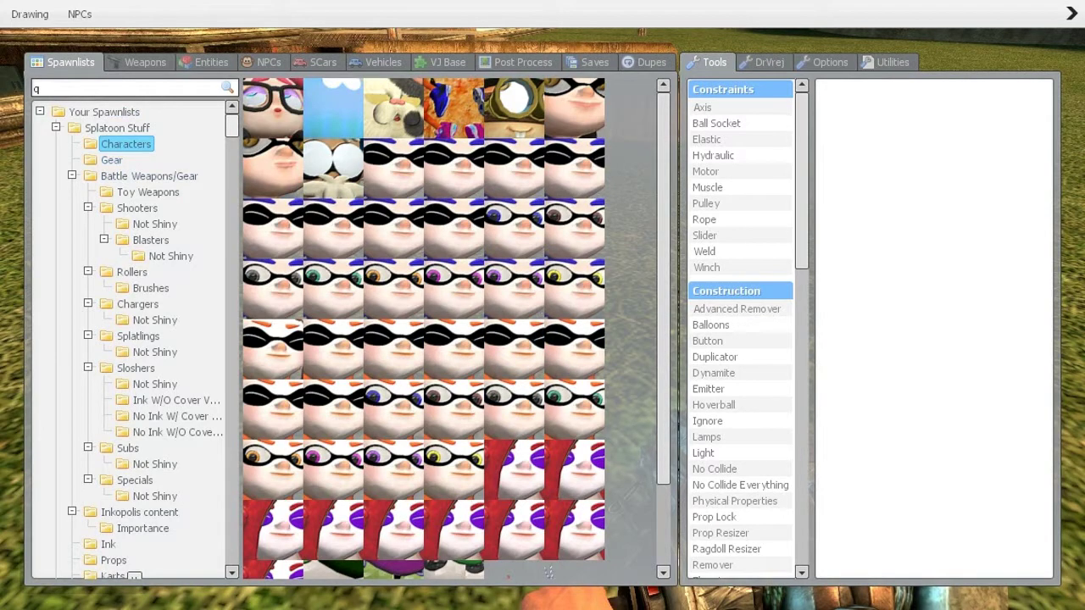
pyautogui.press('q')
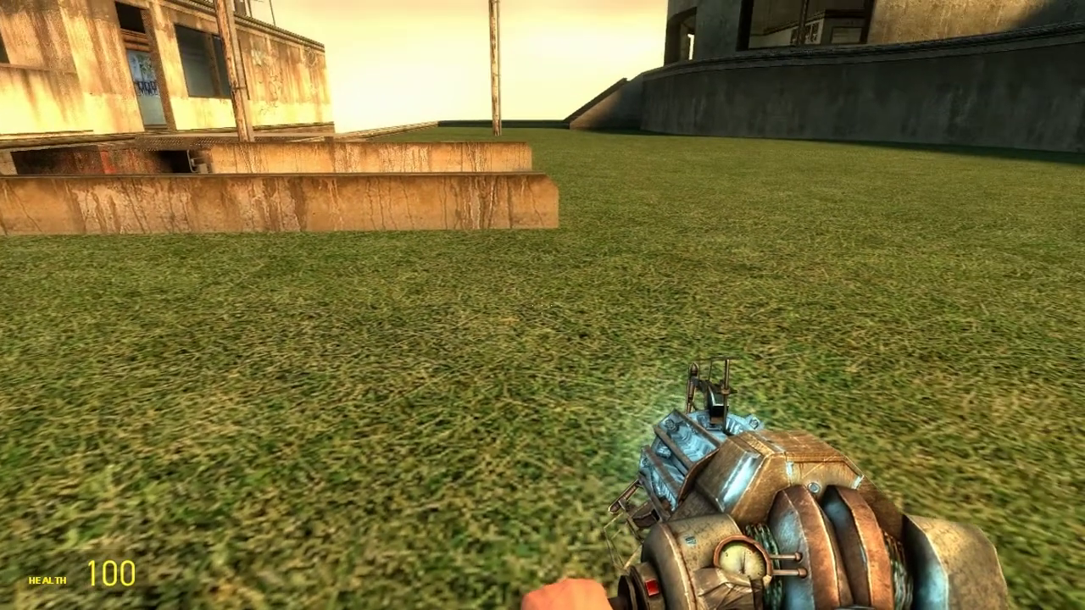
pyautogui.press('q')
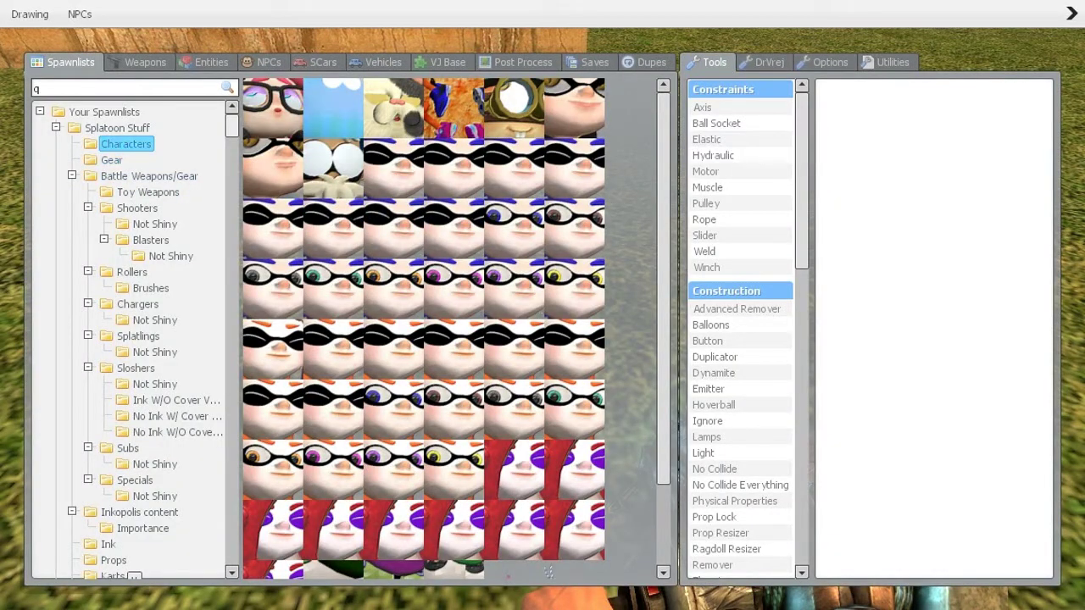
# - Collapse Splatoon Stuff, expand Animal Crossing Stuff and display the models in its Animals category
pyautogui.click(56, 127)
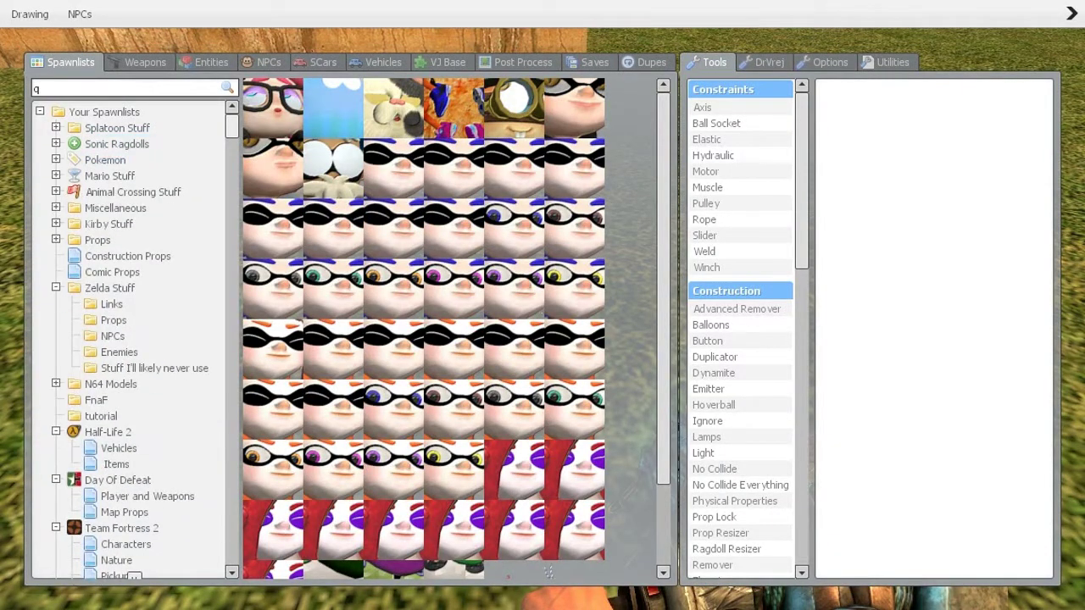
pyautogui.click(121, 193)
pyautogui.click(56, 192)
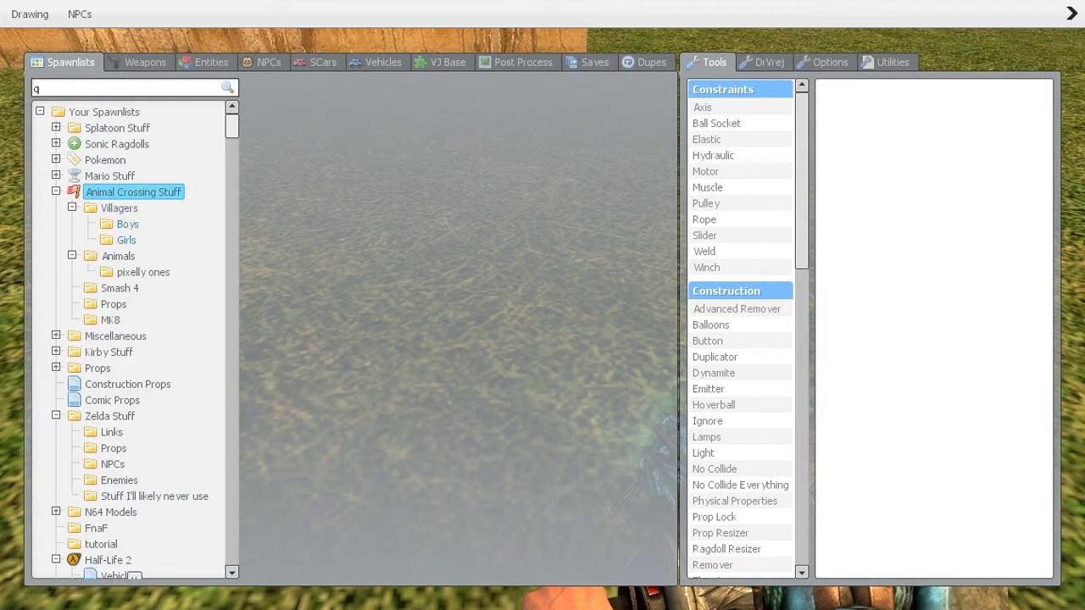
pyautogui.click(119, 256)
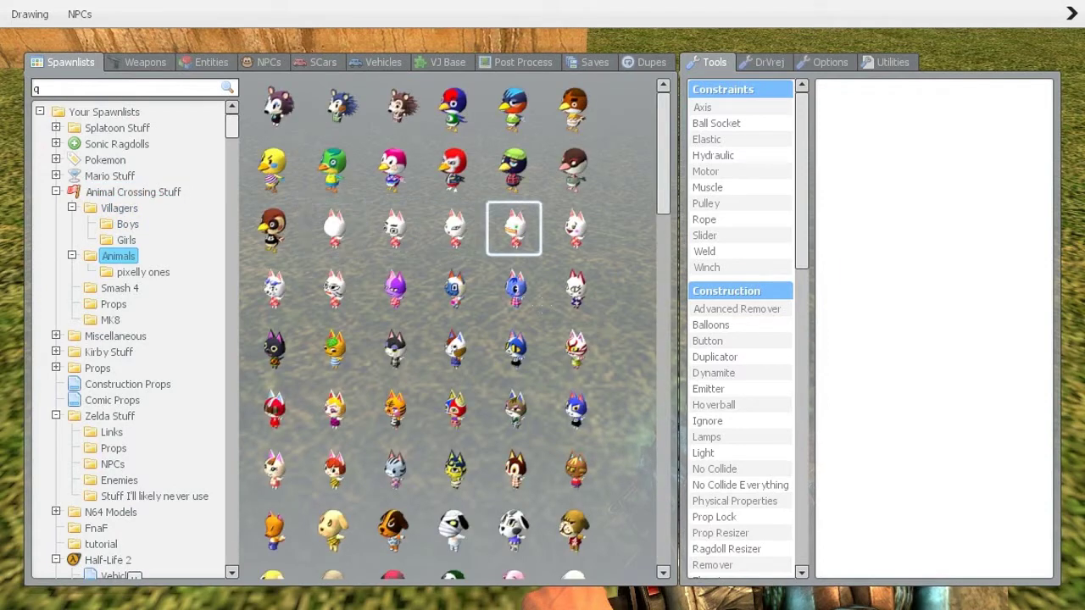
# - Spawn the orange fox with the striped shirt and the purple wolf with the checkered shirt from the Animals category
pyautogui.scroll(-5, 458, 331)
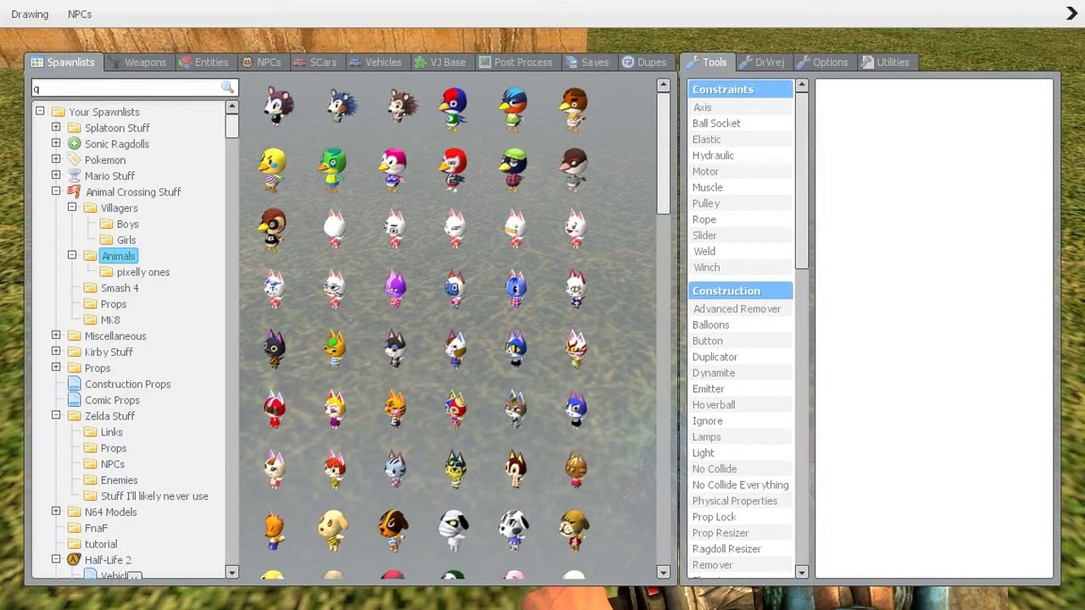
pyautogui.scroll(-6, 458, 331)
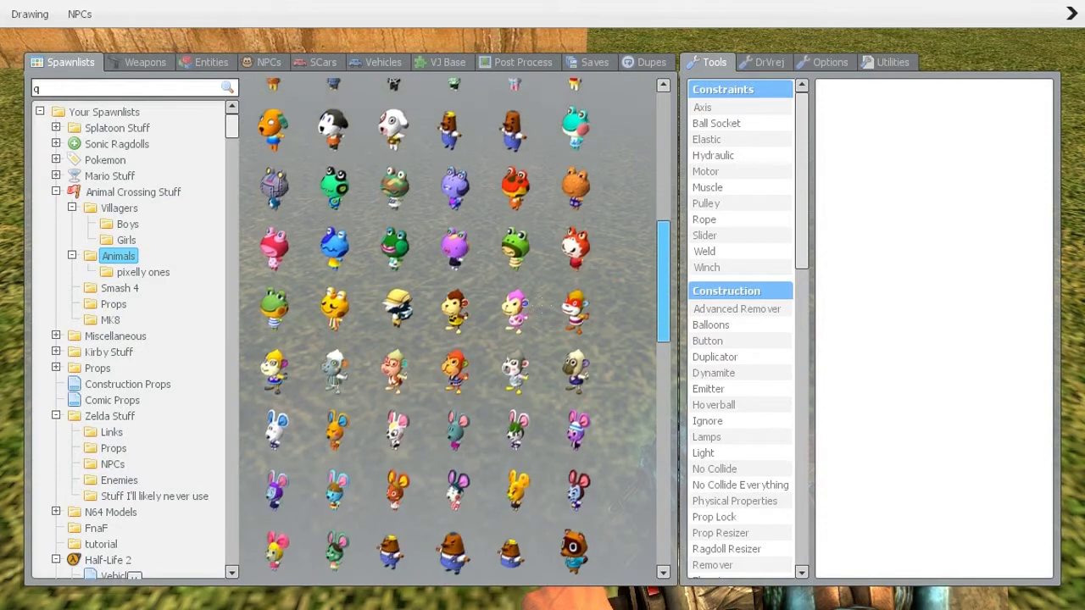
pyautogui.scroll(-6, 458, 330)
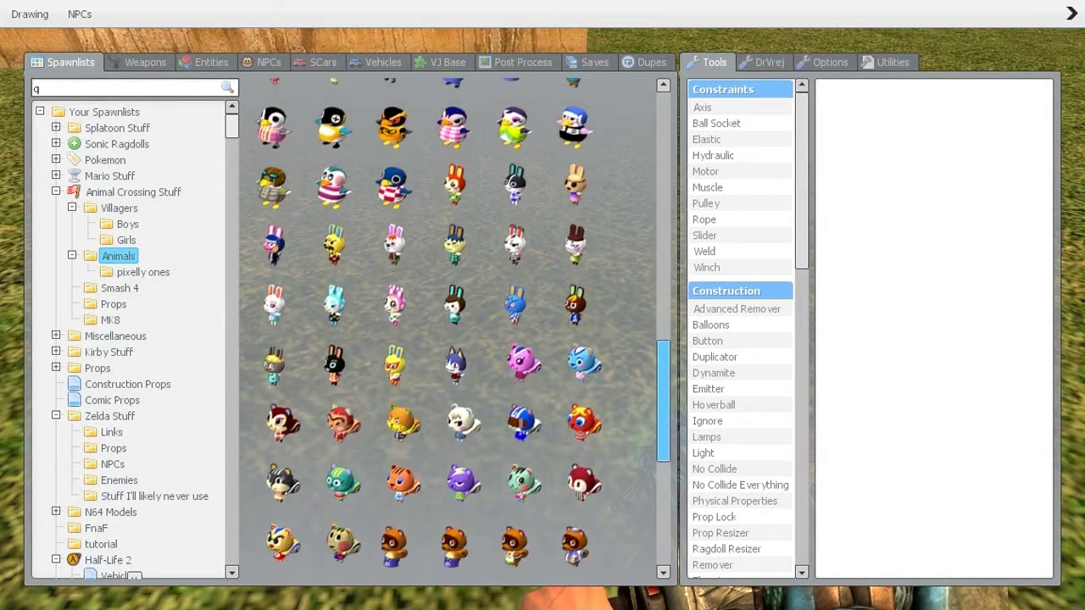
pyautogui.scroll(-3, 457, 330)
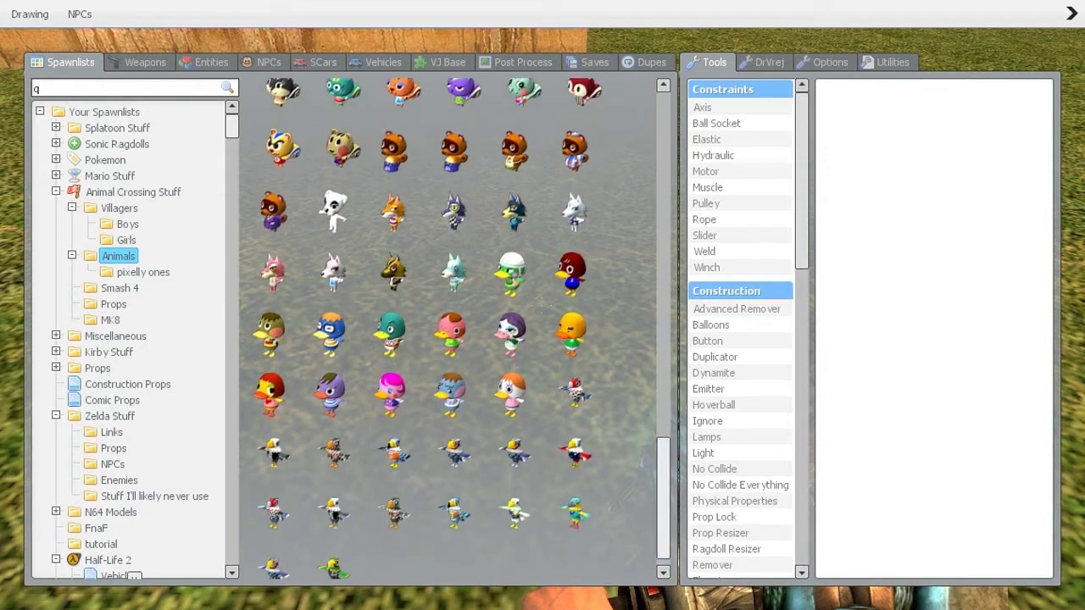
pyautogui.moveTo(664, 499); pyautogui.dragTo(664, 451)
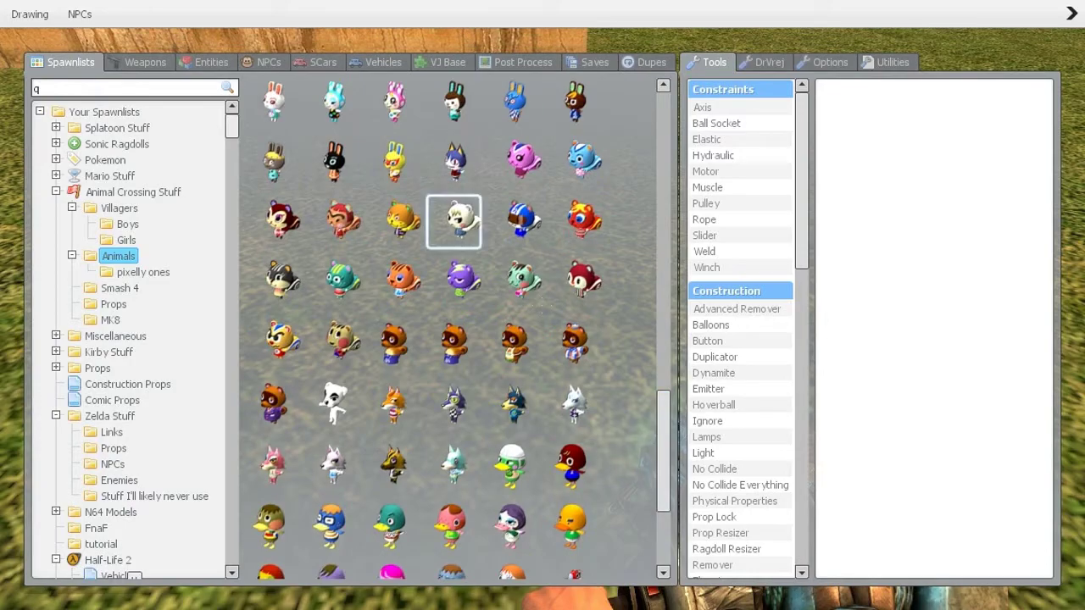
pyautogui.click(393, 398)
pyautogui.press('q')
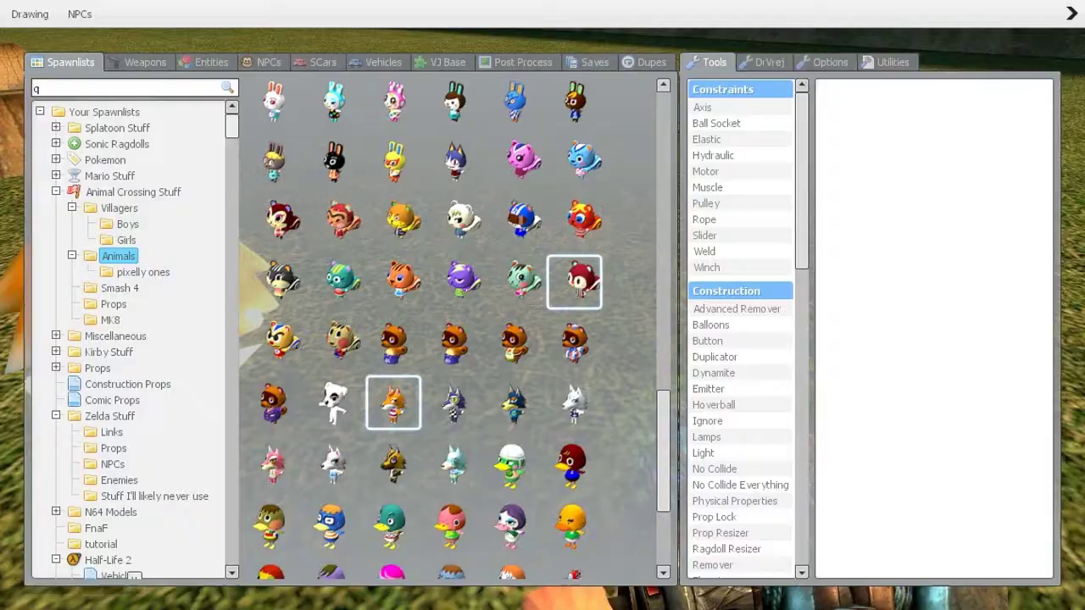
pyautogui.click(454, 403)
pyautogui.press('q')
# - Stand the fox and wolf ragdolls upright side by side with the physics gun and step back to view them
pyautogui.press('1')
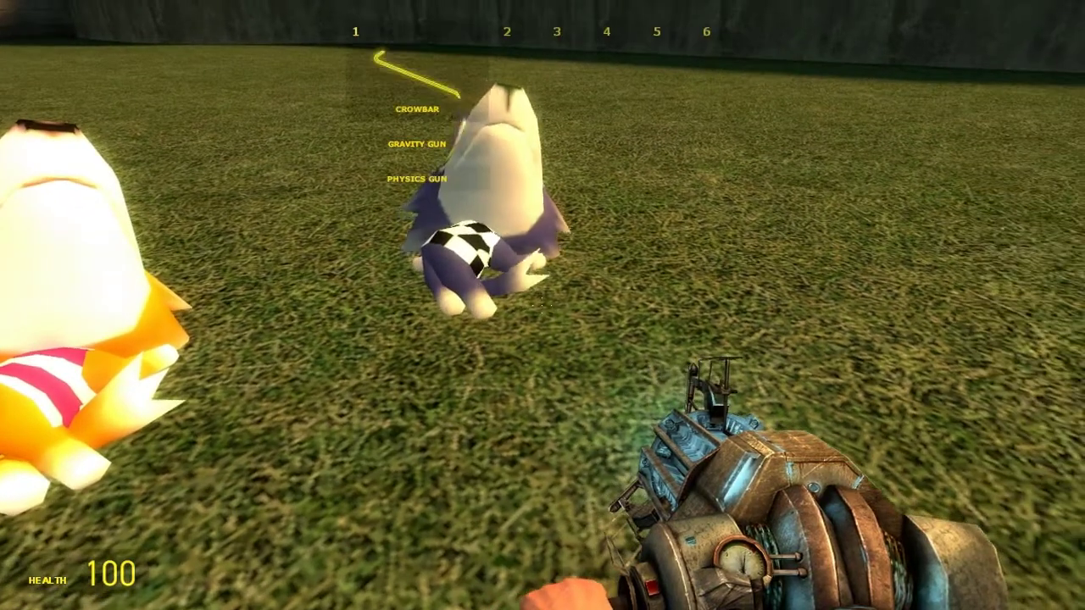
pyautogui.press('1')
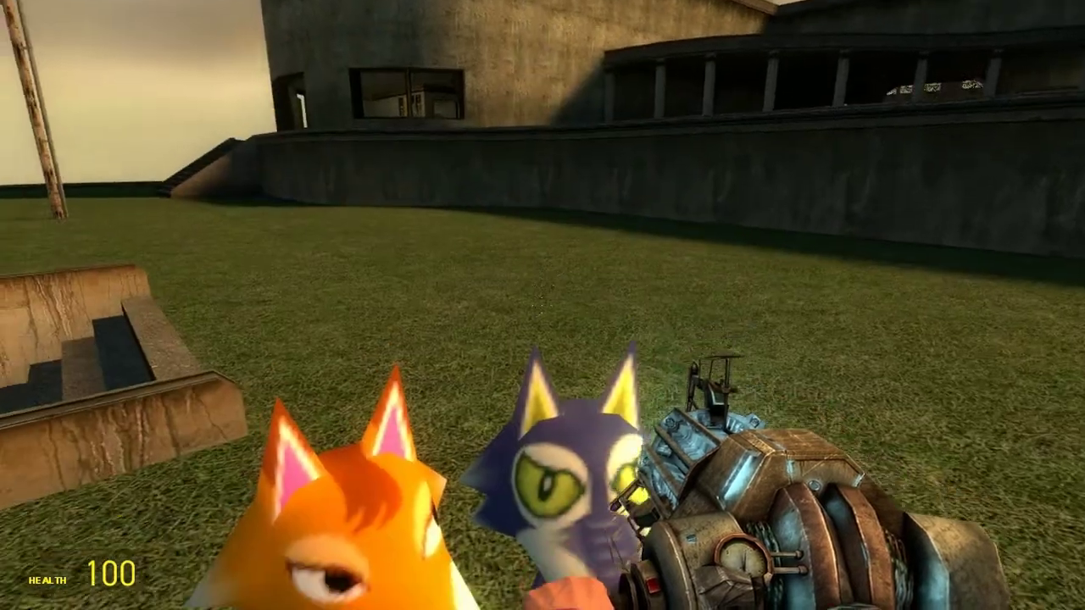
pyautogui.press('s')
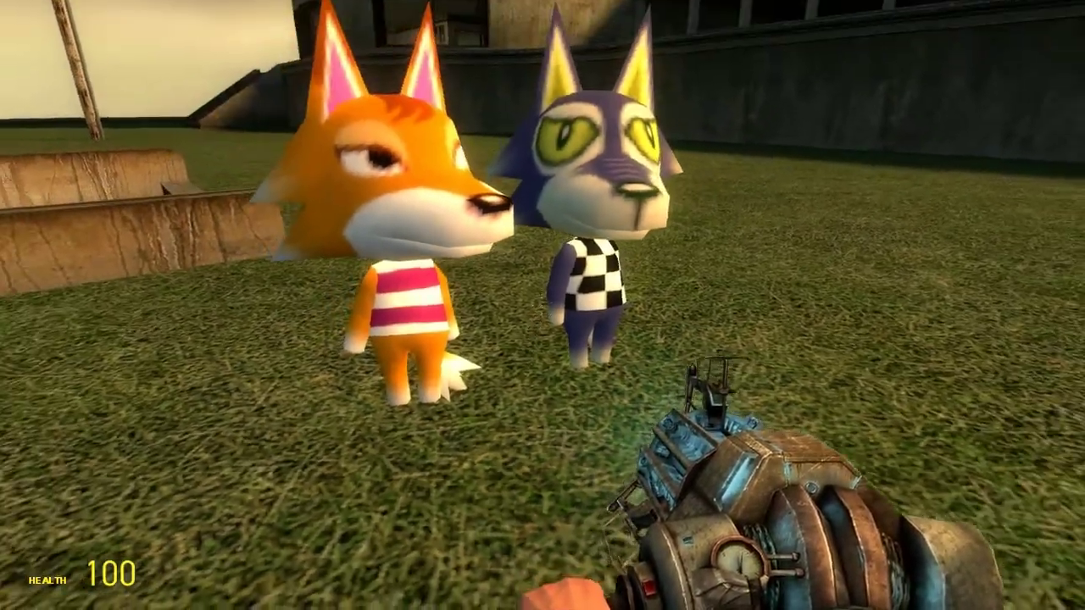
# - Look back through the Animals category and check the two posed ragdolls in the game
pyautogui.press('q')
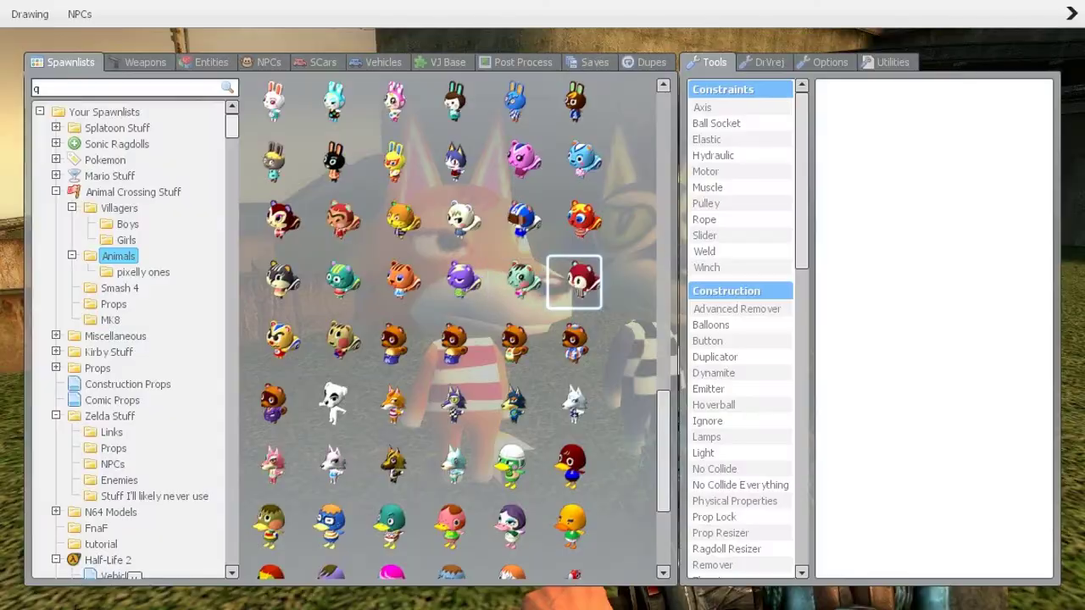
pyautogui.scroll(7, 574, 339)
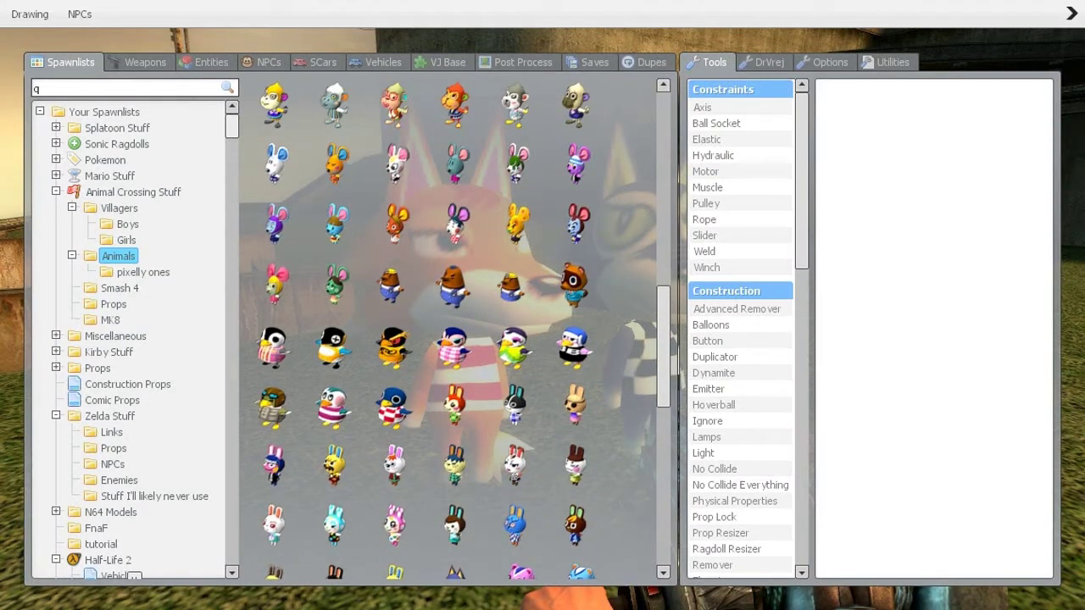
pyautogui.press('q')
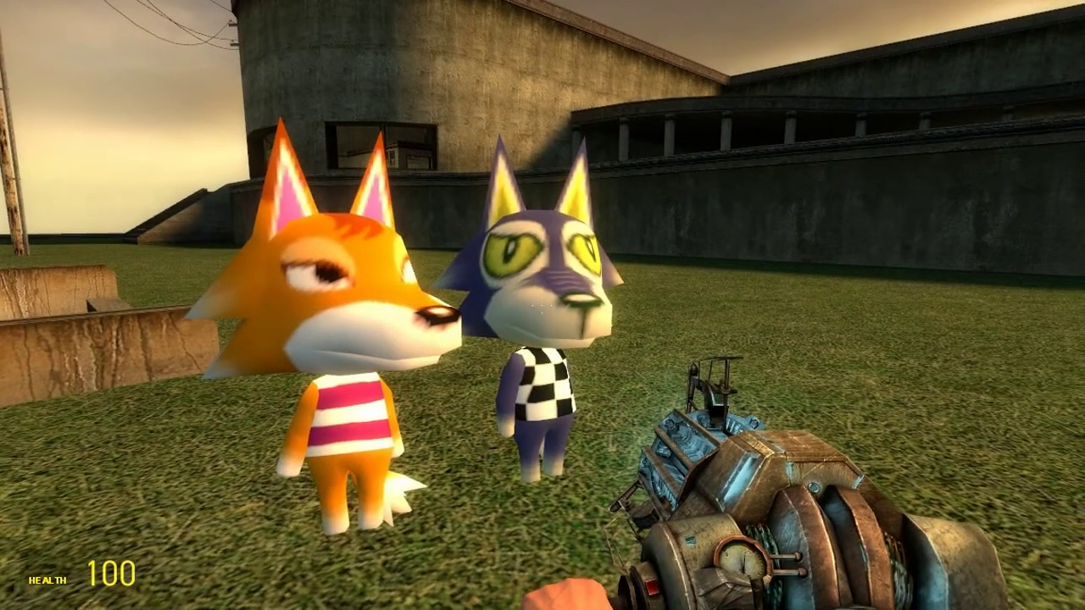
pyautogui.press('q')
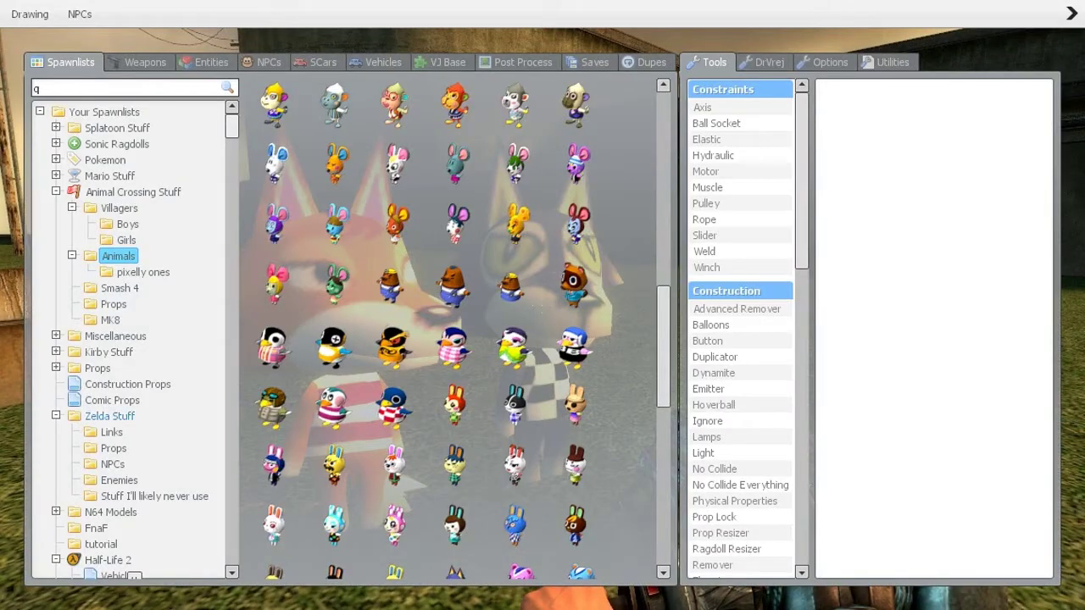
# - Find the Animal Crossing addon among the installed addons and display its models
pyautogui.scroll(-10, 127, 339)
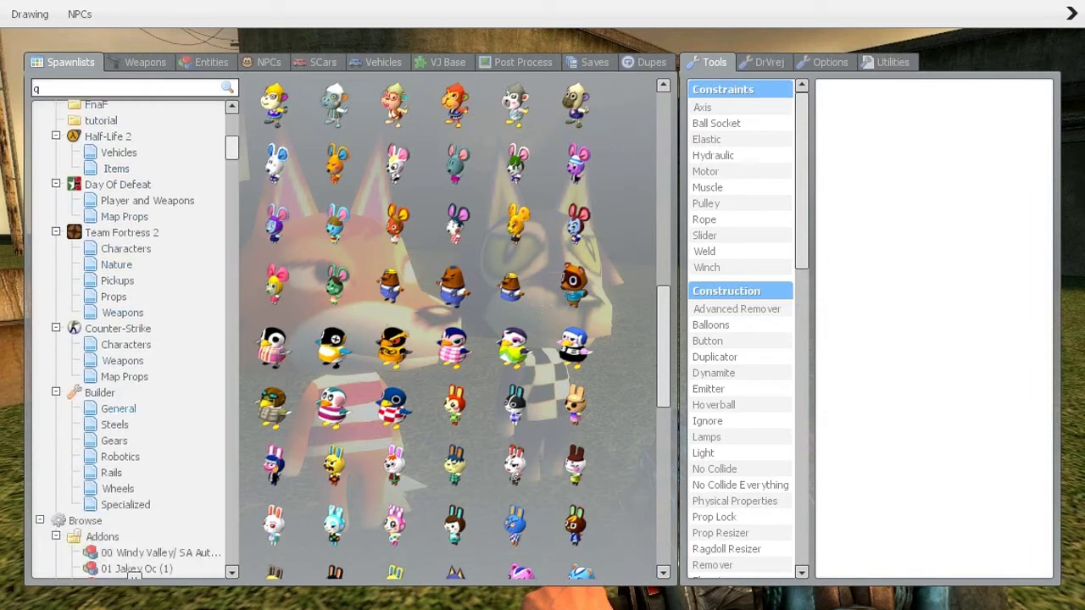
pyautogui.scroll(-5, 161, 297)
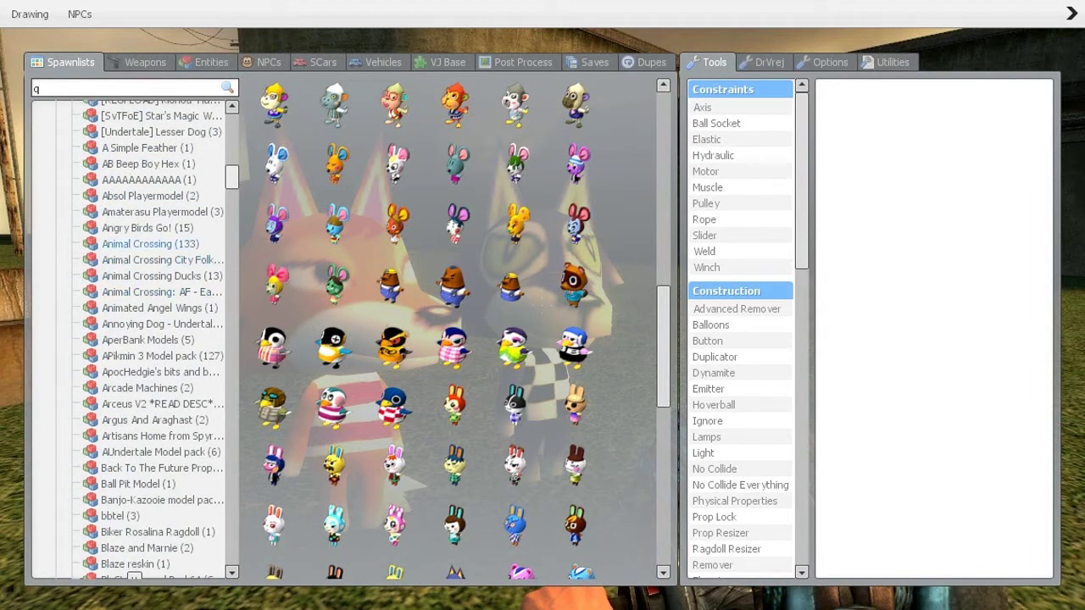
pyautogui.click(149, 243)
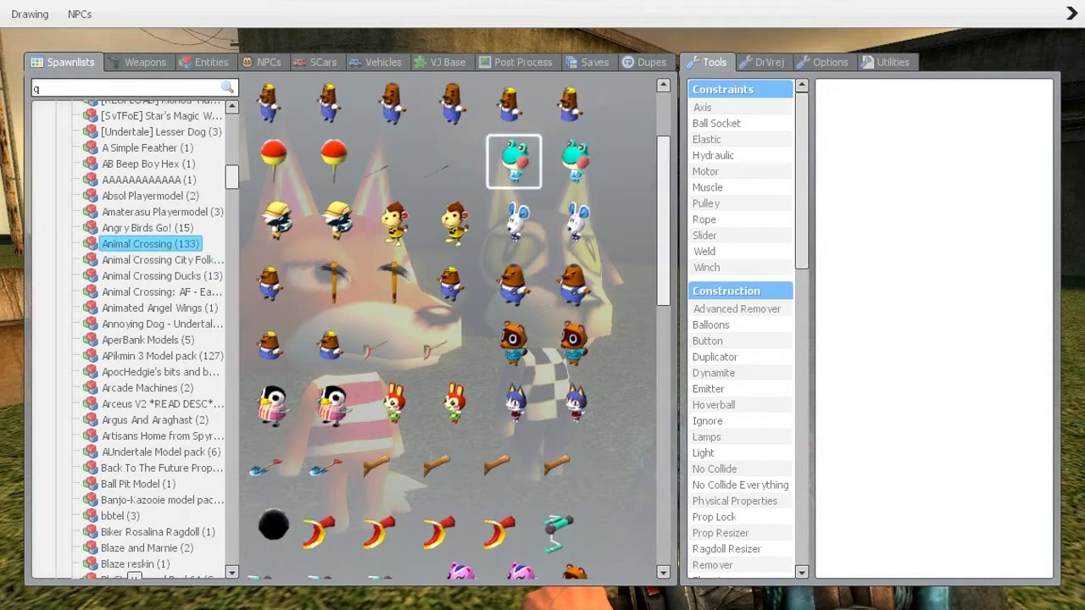
# - Edit the first teal frog's icon to use Skin 13, render it and close the icon editor
pyautogui.rightClick(519, 153)
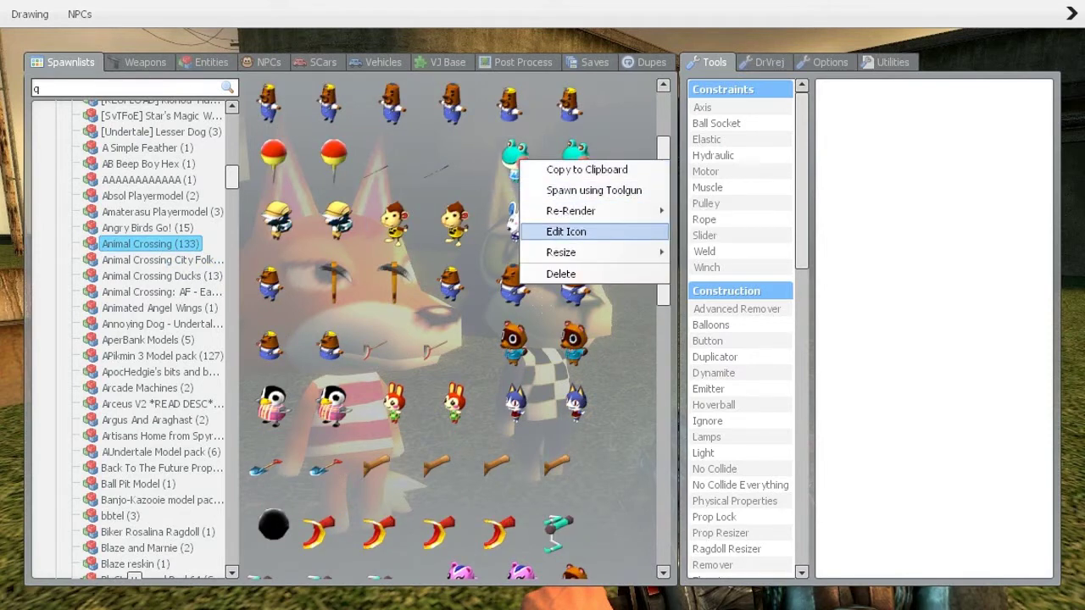
pyautogui.click(564, 227)
pyautogui.click(428, 416)
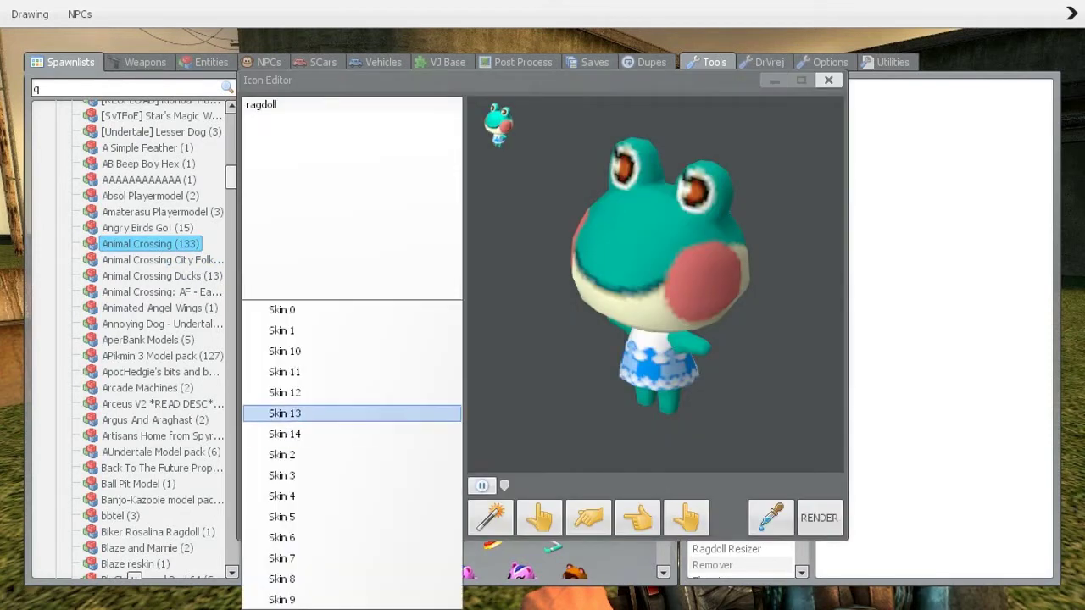
pyautogui.click(351, 413)
pyautogui.click(819, 518)
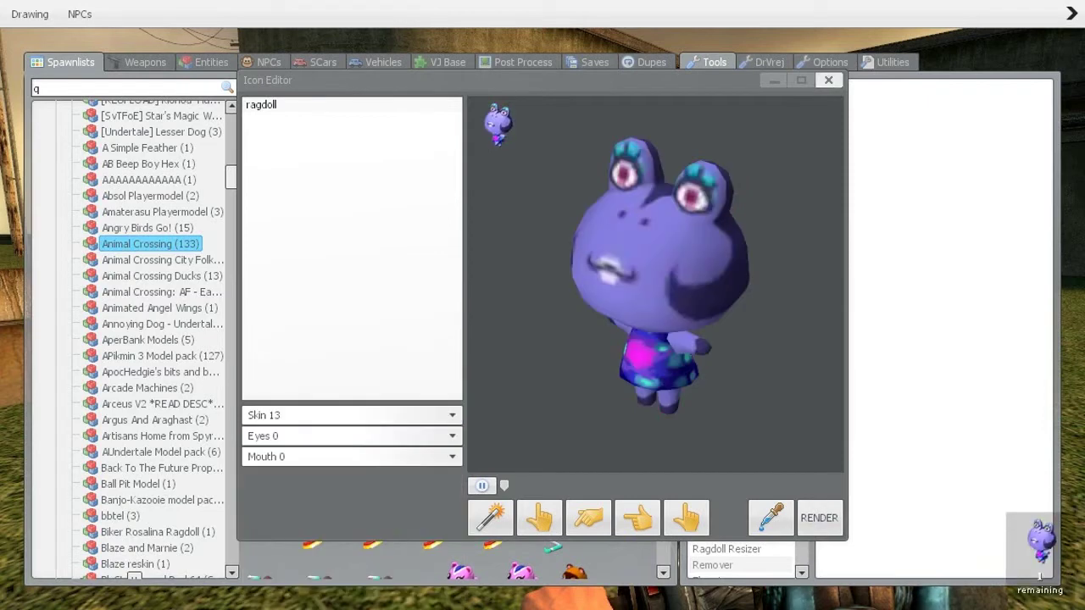
pyautogui.click(828, 80)
# - Edit the first white mouse's icon to use Skin 13, render it and close the icon editor
pyautogui.rightClick(515, 218)
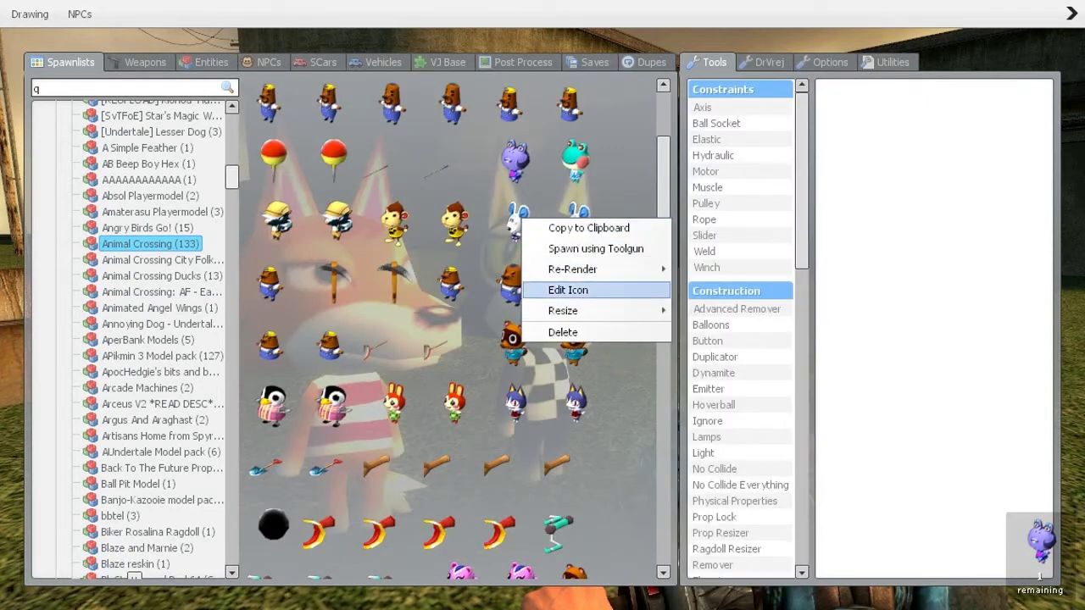
pyautogui.click(564, 288)
pyautogui.click(429, 415)
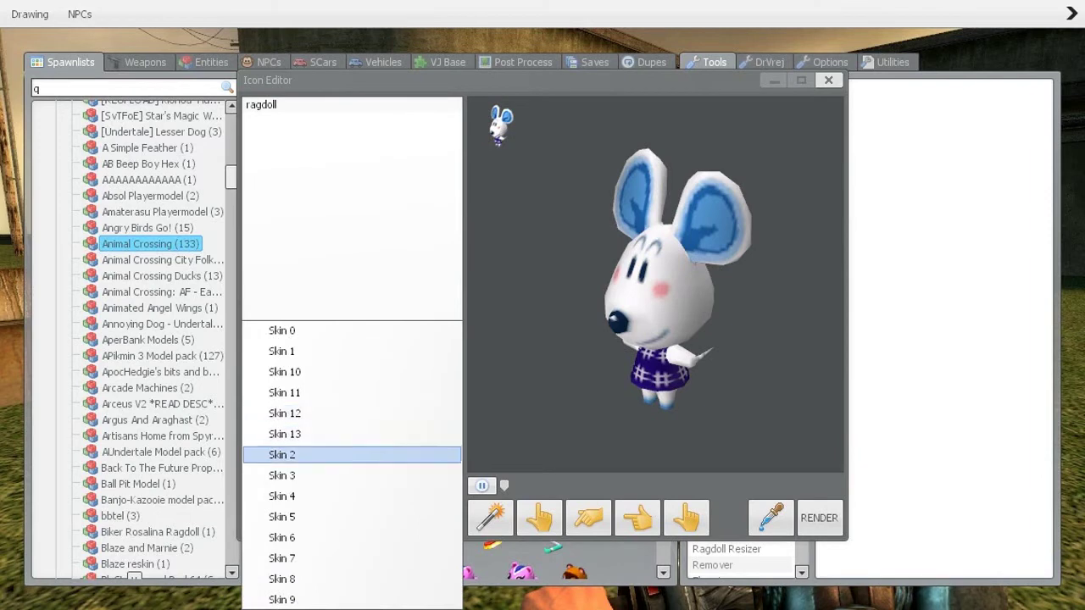
pyautogui.click(352, 431)
pyautogui.click(819, 518)
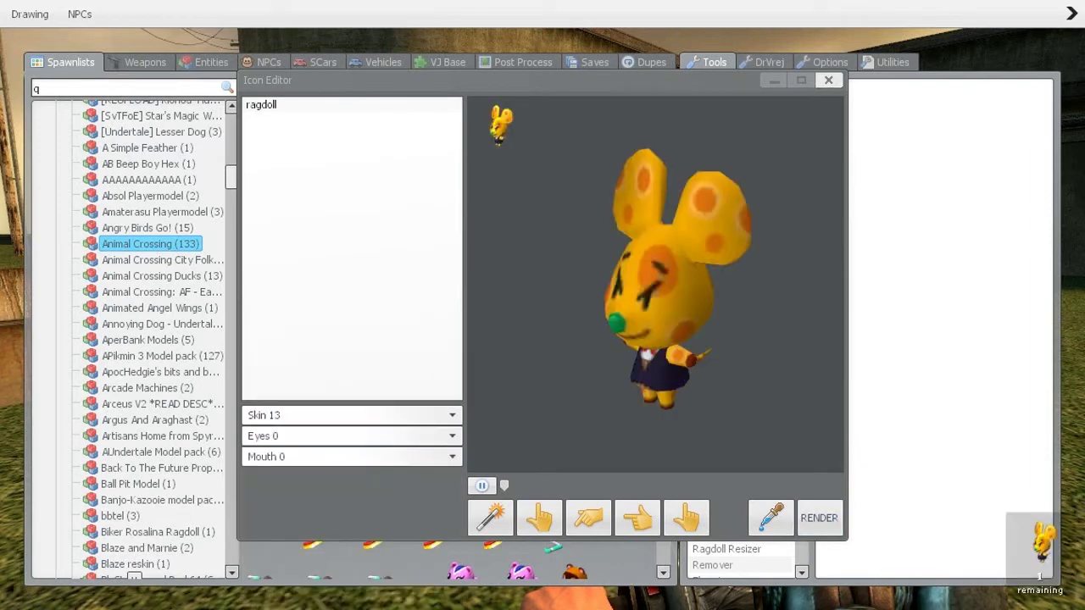
pyautogui.click(828, 79)
# - Return to the Animals category under Animal Crossing Stuff and display its models
pyautogui.moveTo(627, 150); pyautogui.dragTo(485, 253)
pyautogui.click(629, 199)
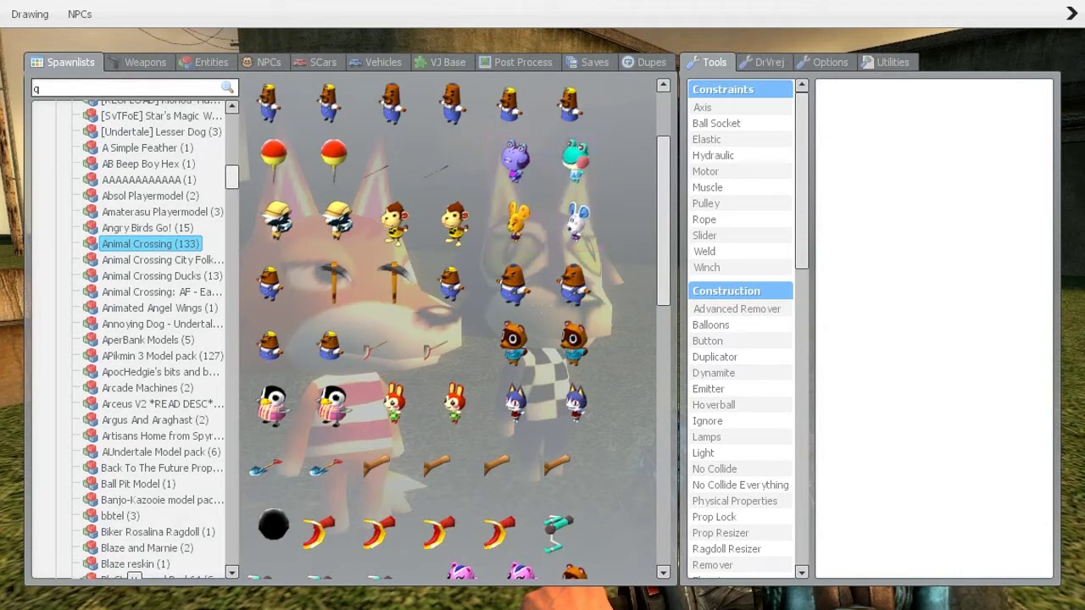
pyautogui.scroll(15, 127, 339)
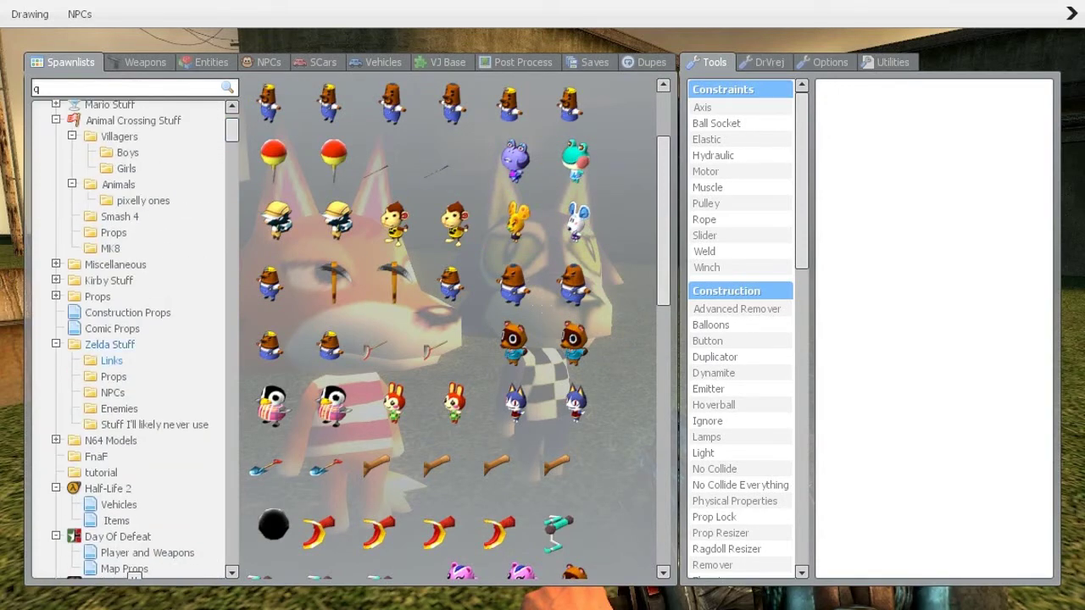
pyautogui.click(117, 184)
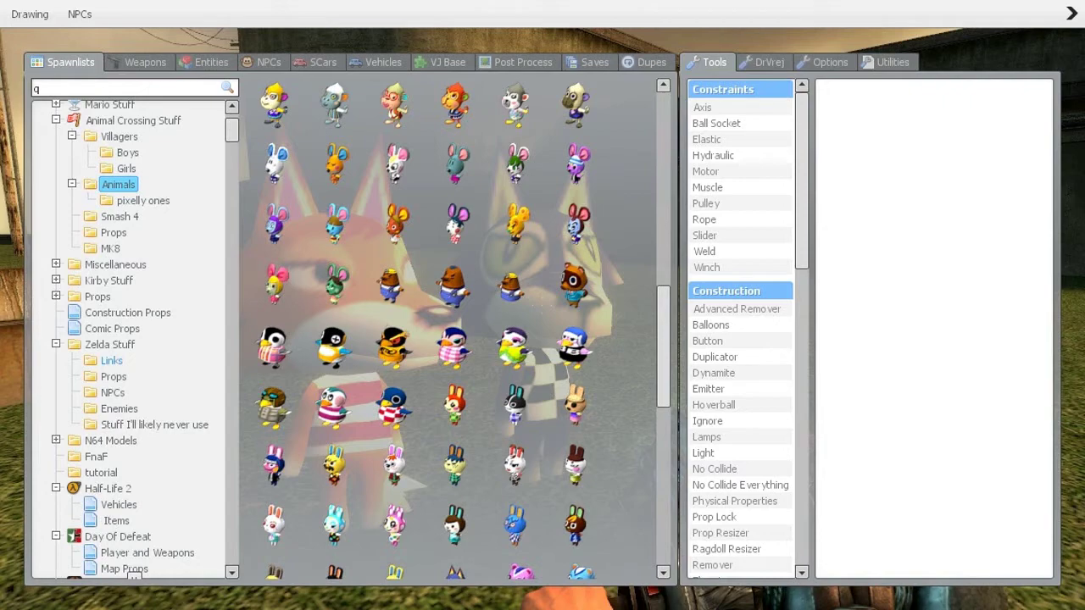
# - Review the skin, eyes and mouth options in the yellow mouse's icon editor, re-render its icon and close the editor
pyautogui.press('q')
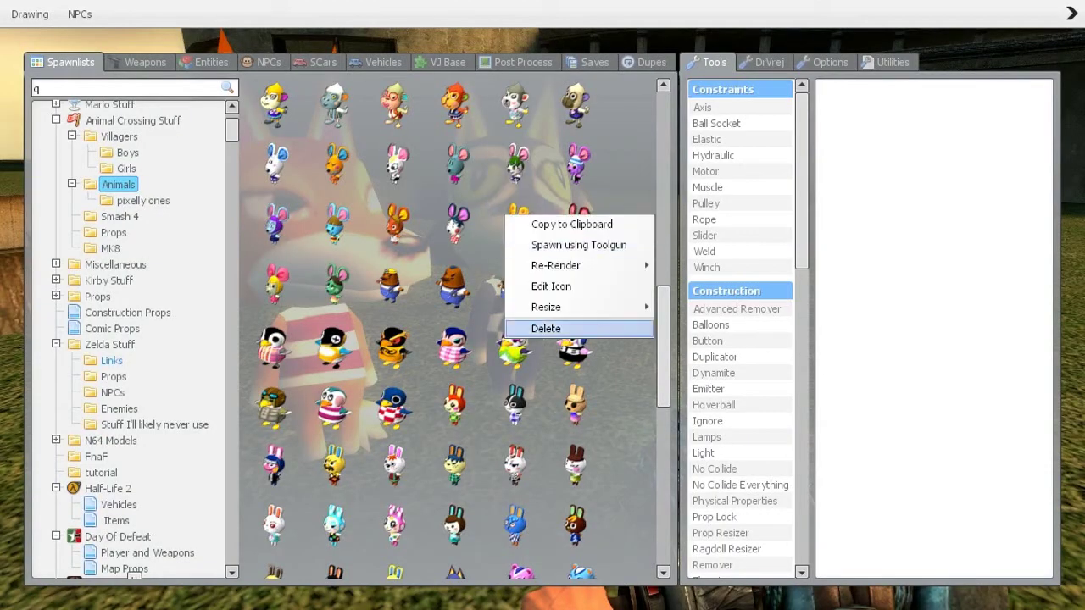
pyautogui.click(546, 286)
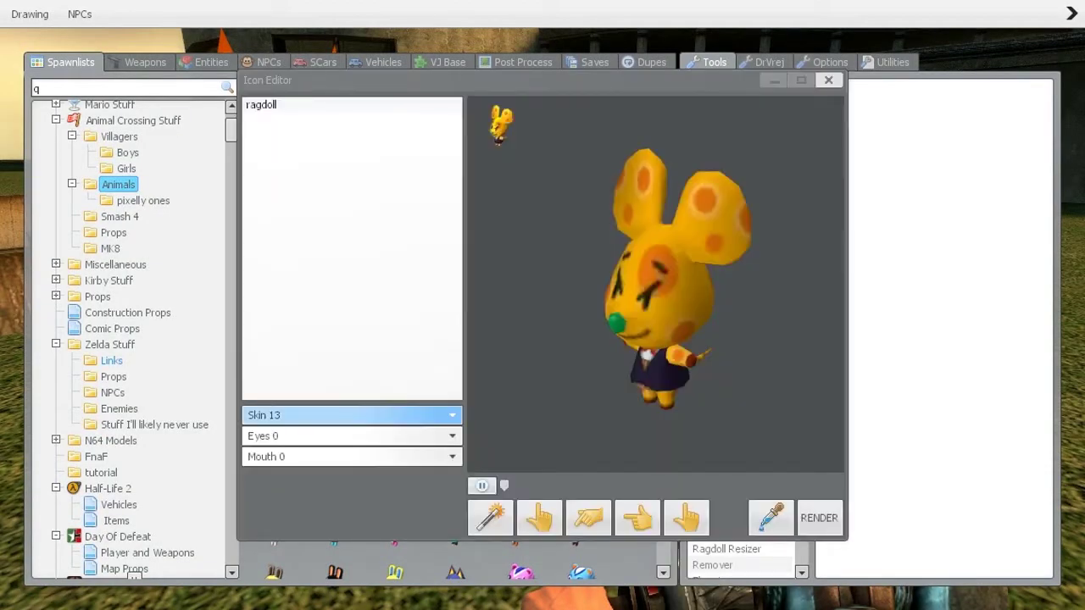
pyautogui.click(352, 415)
pyautogui.click(351, 434)
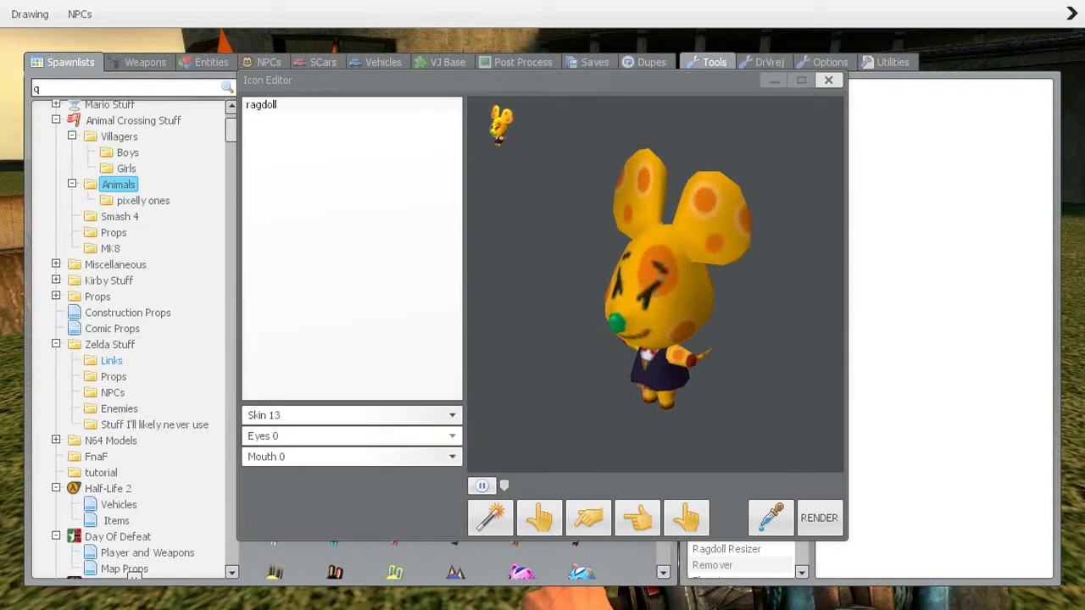
pyautogui.click(351, 436)
pyautogui.click(351, 436)
pyautogui.click(352, 457)
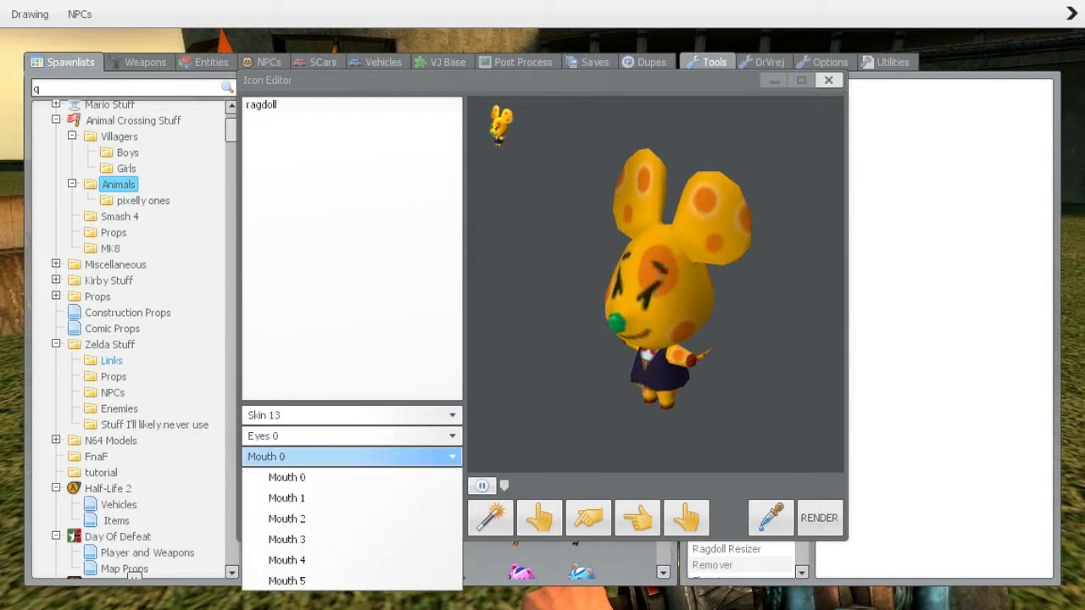
pyautogui.click(352, 457)
pyautogui.click(820, 518)
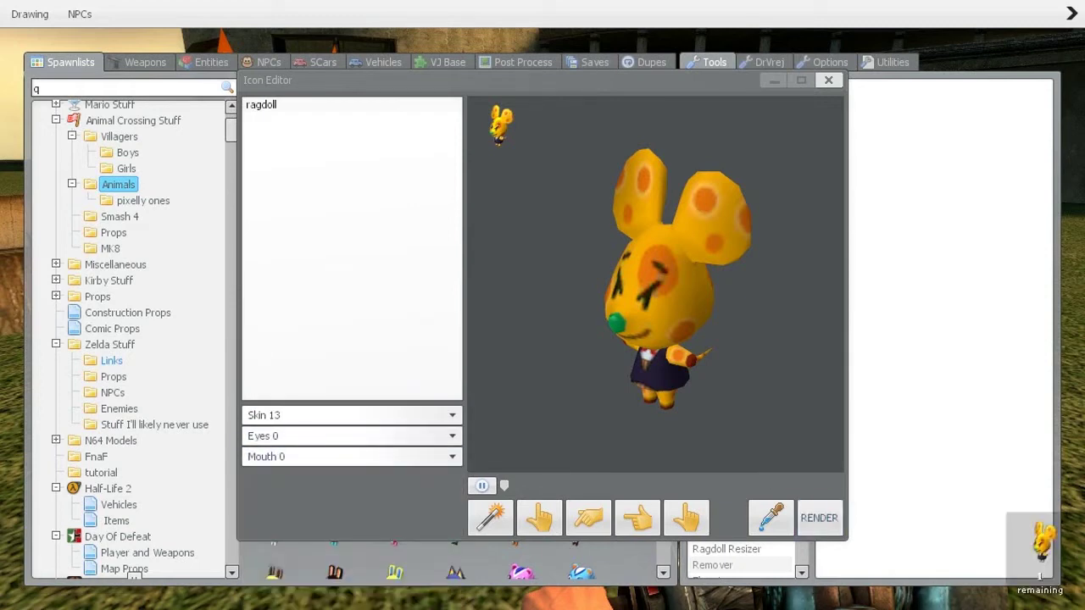
pyautogui.click(828, 80)
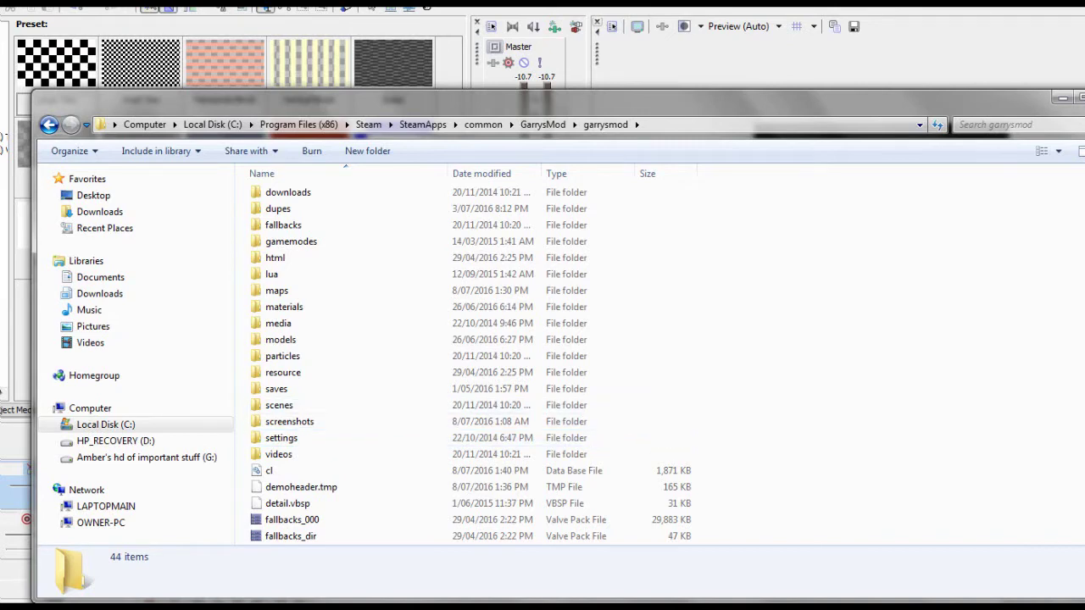
# - Switch to Windows Explorer and open the spawnlist folder inside the garrysmod settings folder
pyautogui.moveTo(1084, 330)
pyautogui.mouseDown()
pyautogui.moveTo(1084, 286)
pyautogui.moveTo(1084, 318)
pyautogui.mouseUp()
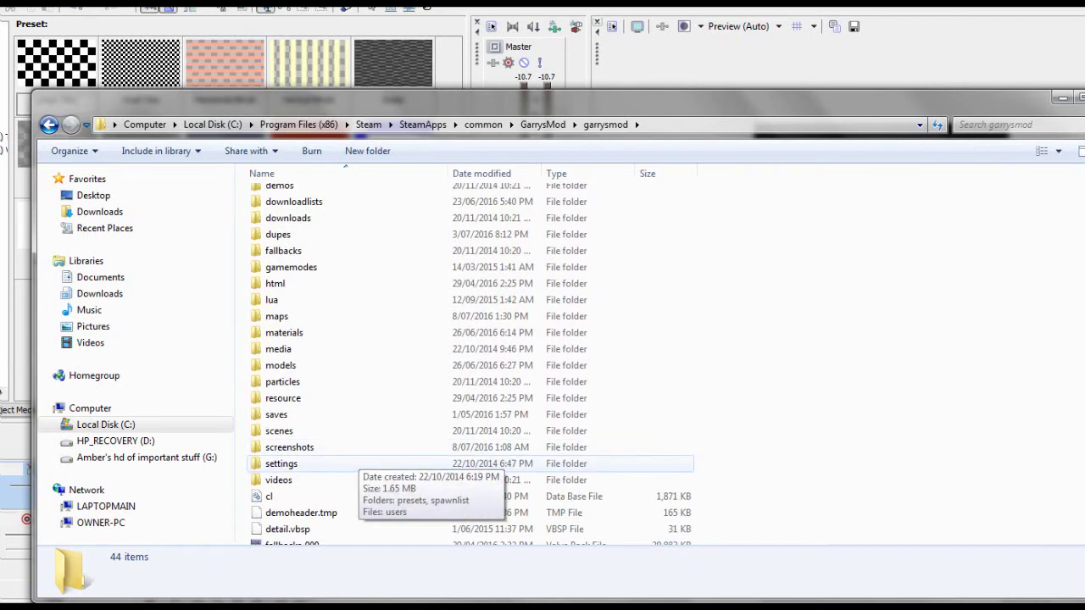
pyautogui.doubleClick(339, 463)
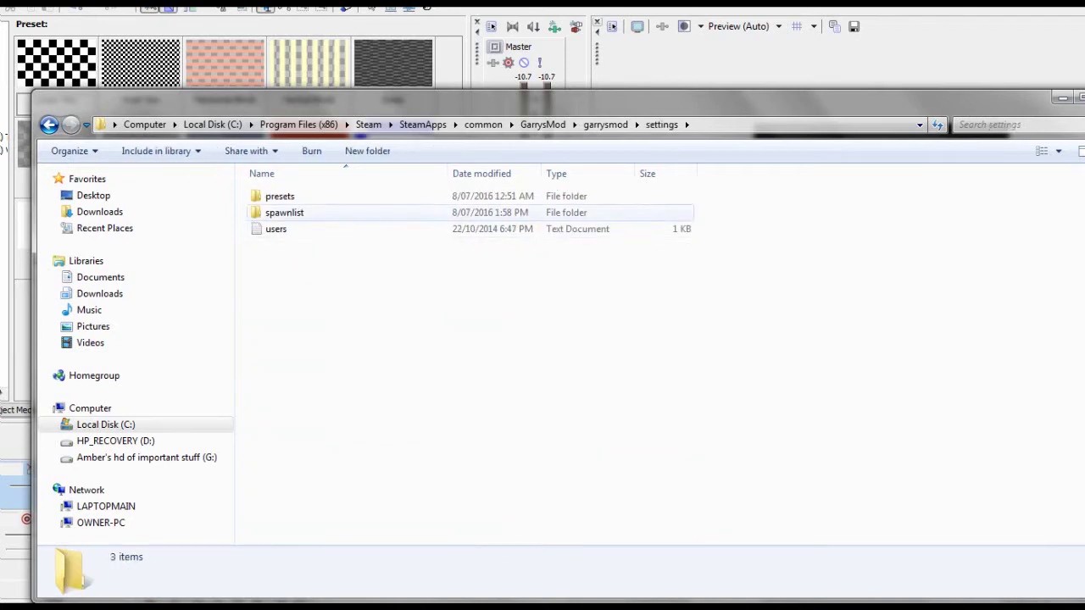
pyautogui.doubleClick(284, 213)
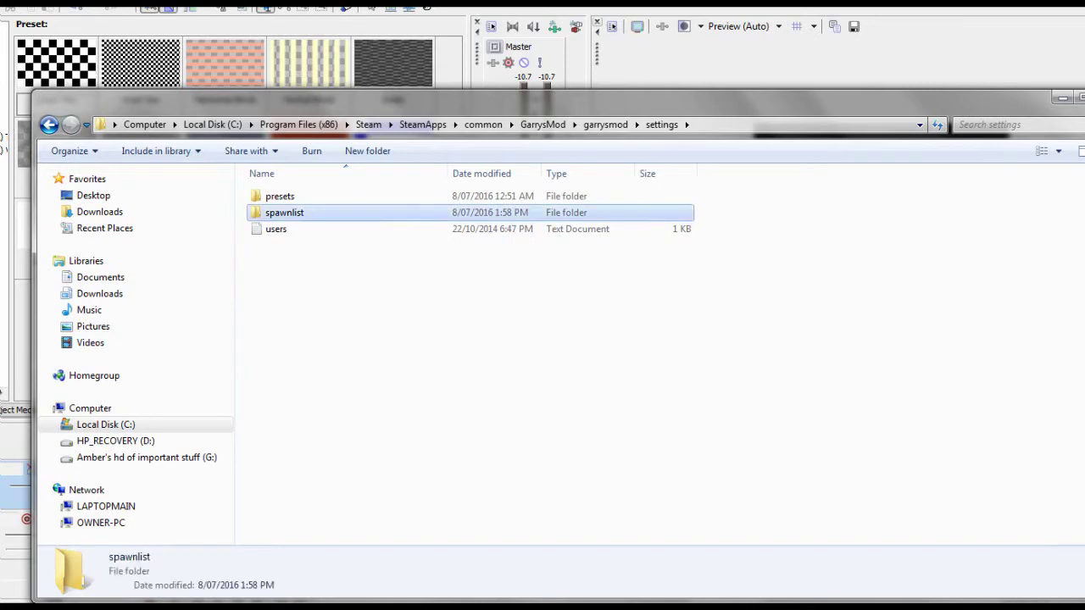
# - Look through the numbered spawnlist text files, down to the lowest numbers and back up to the Animal Crossing ones
pyautogui.scroll(-16, 288, 228)
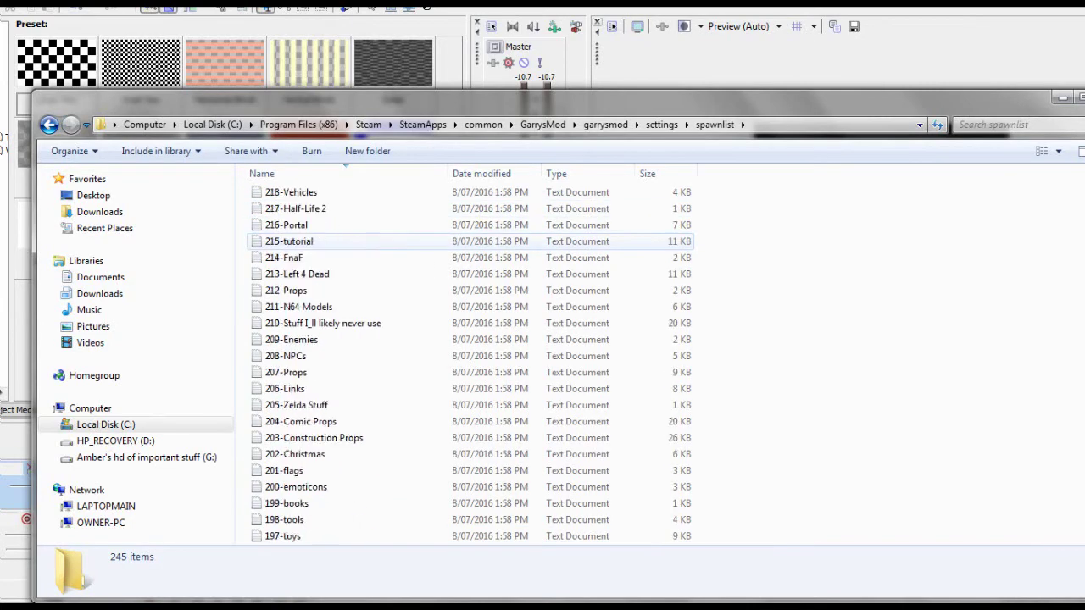
pyautogui.scroll(-11, 288, 240)
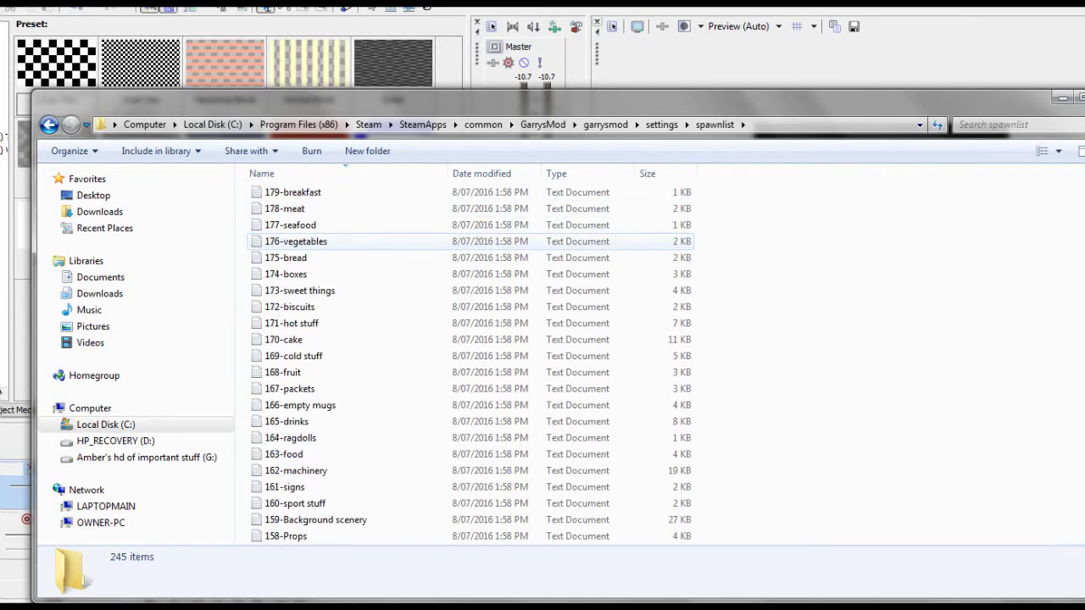
pyautogui.scroll(-10, 289, 240)
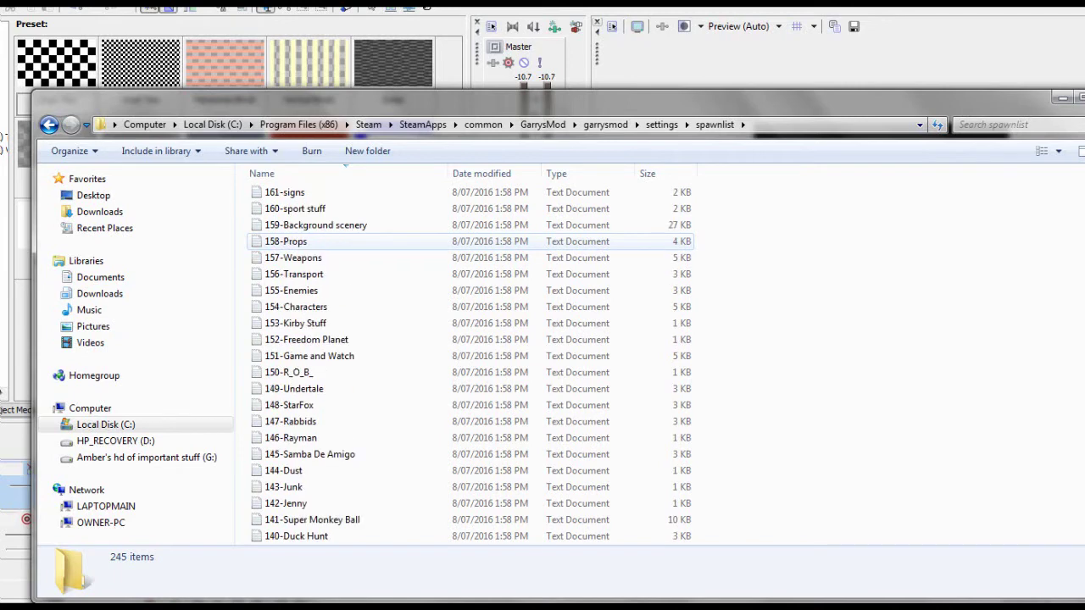
pyautogui.scroll(-2, 288, 258)
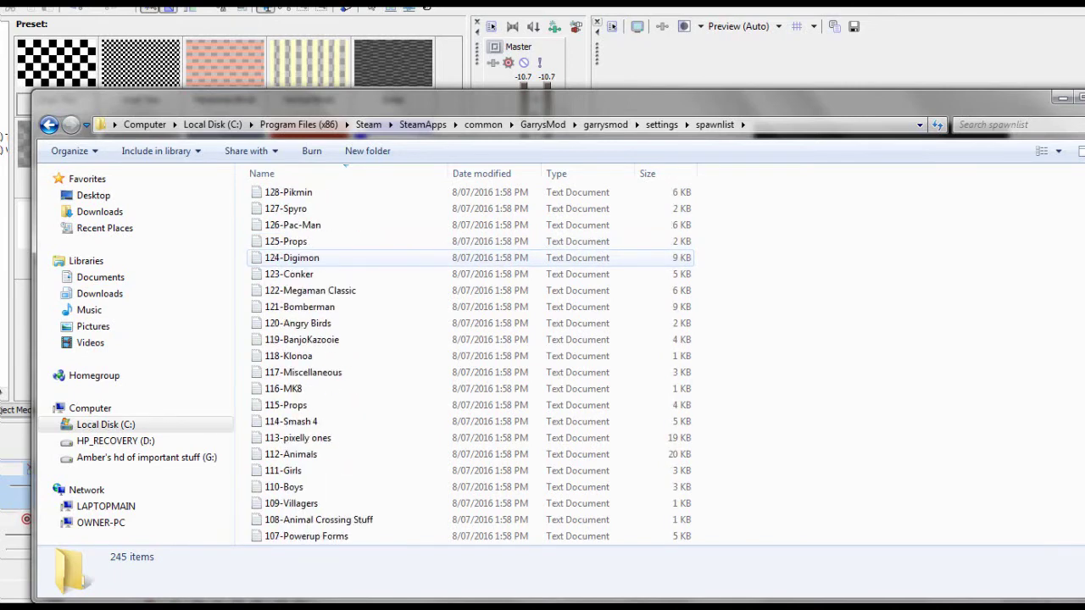
pyautogui.scroll(-7, 288, 257)
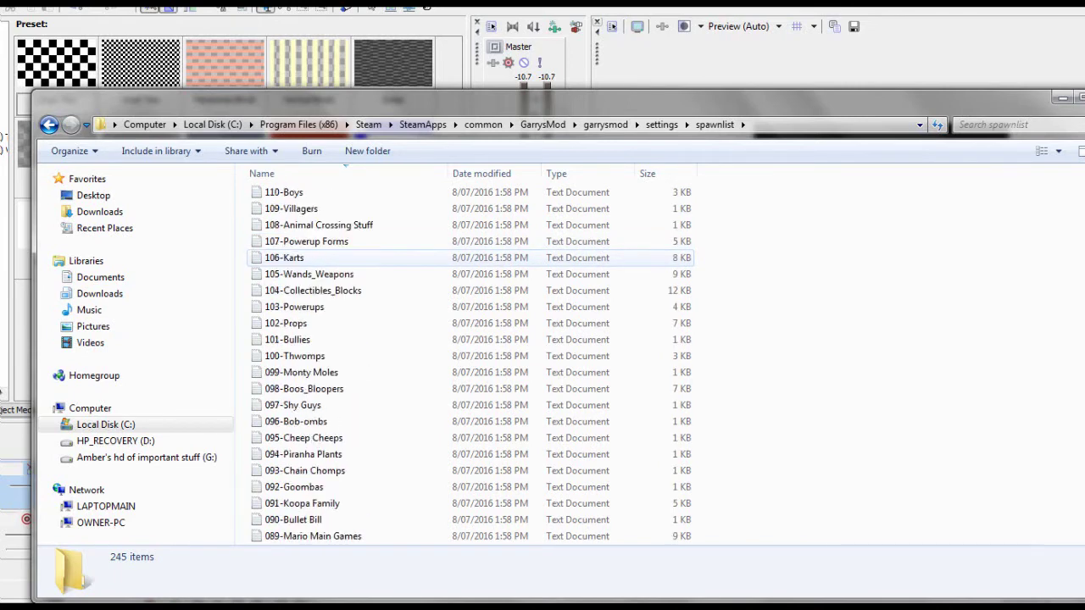
pyautogui.scroll(-6, 288, 257)
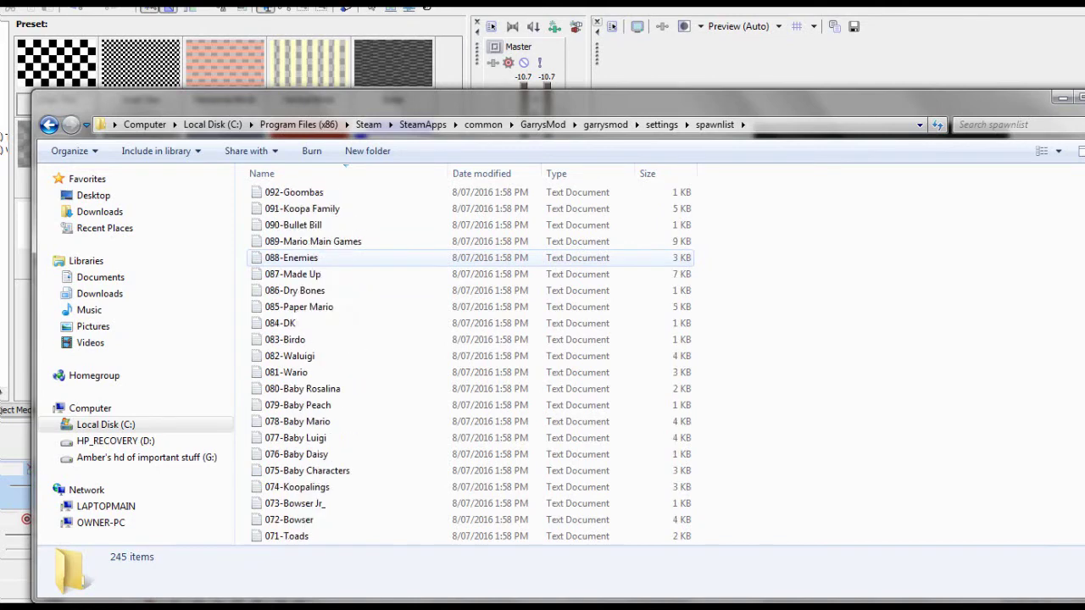
pyautogui.scroll(-8, 288, 257)
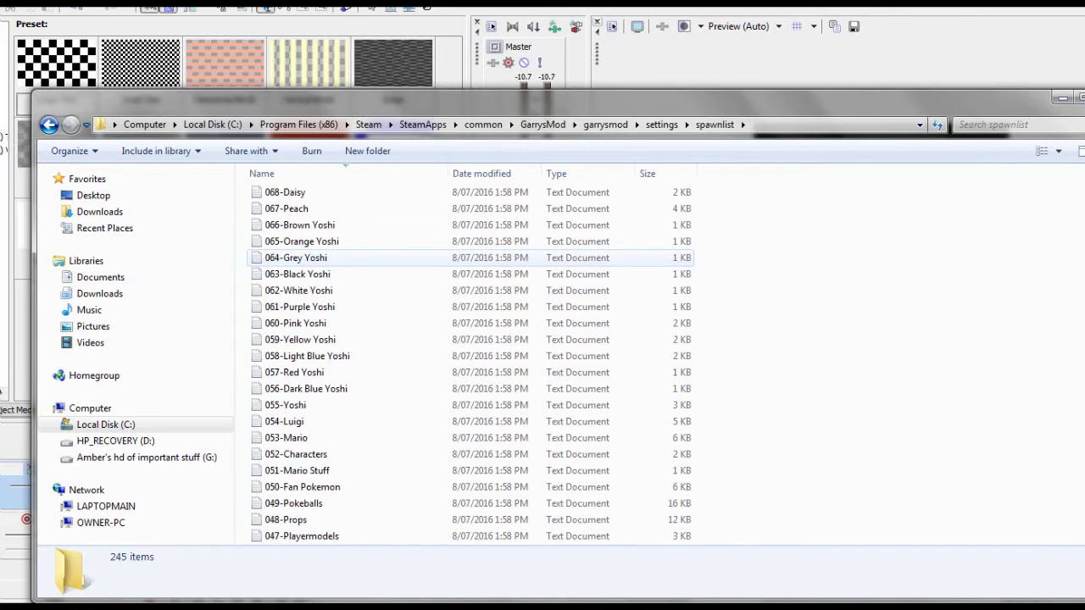
pyautogui.scroll(-8, 288, 258)
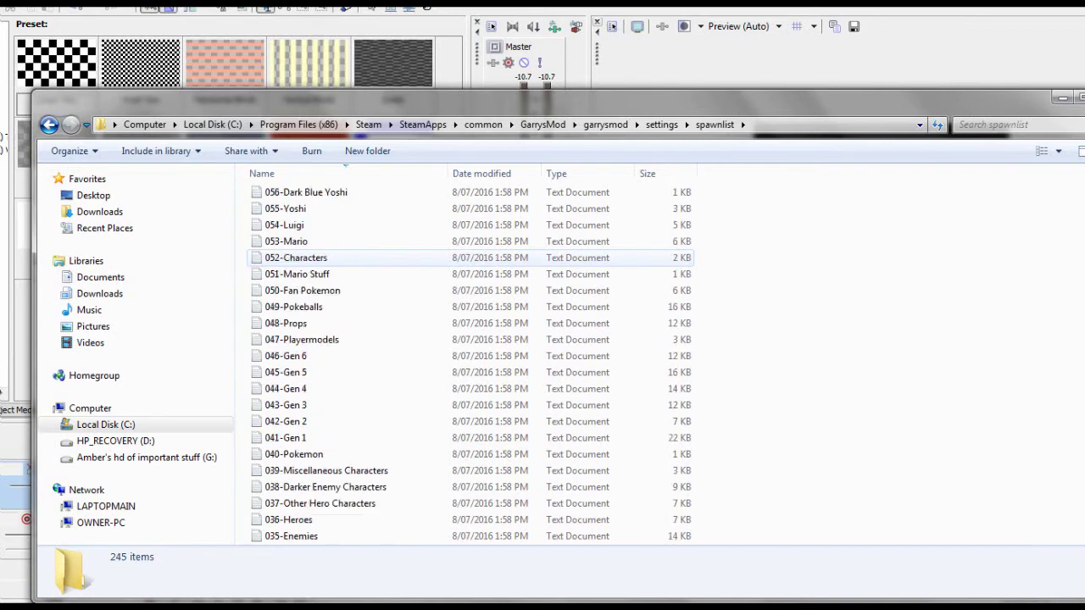
pyautogui.scroll(-7, 288, 257)
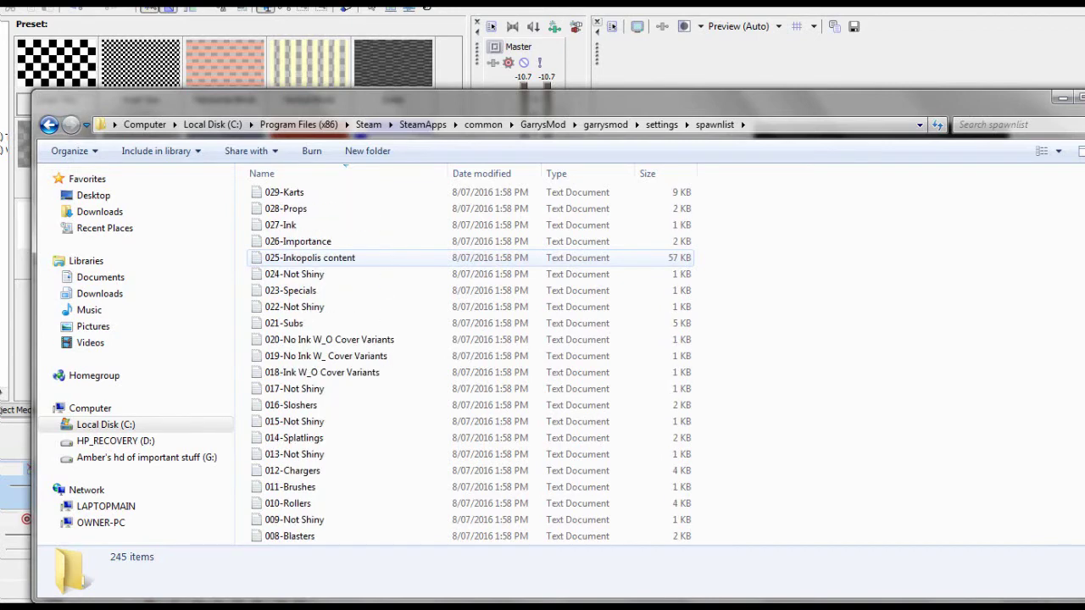
pyautogui.scroll(5, 293, 339)
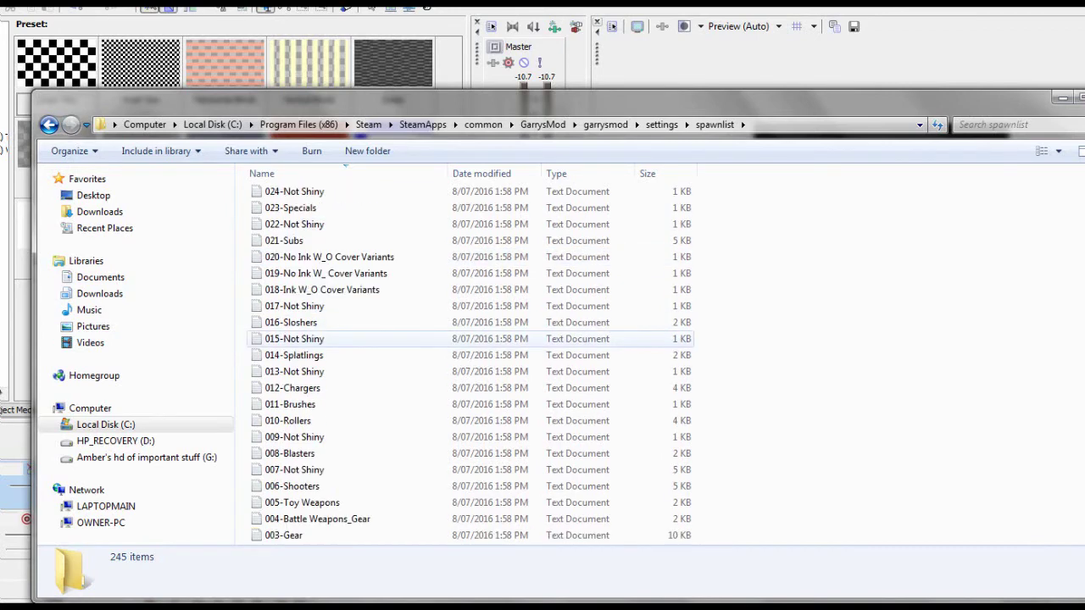
pyautogui.scroll(8, 293, 339)
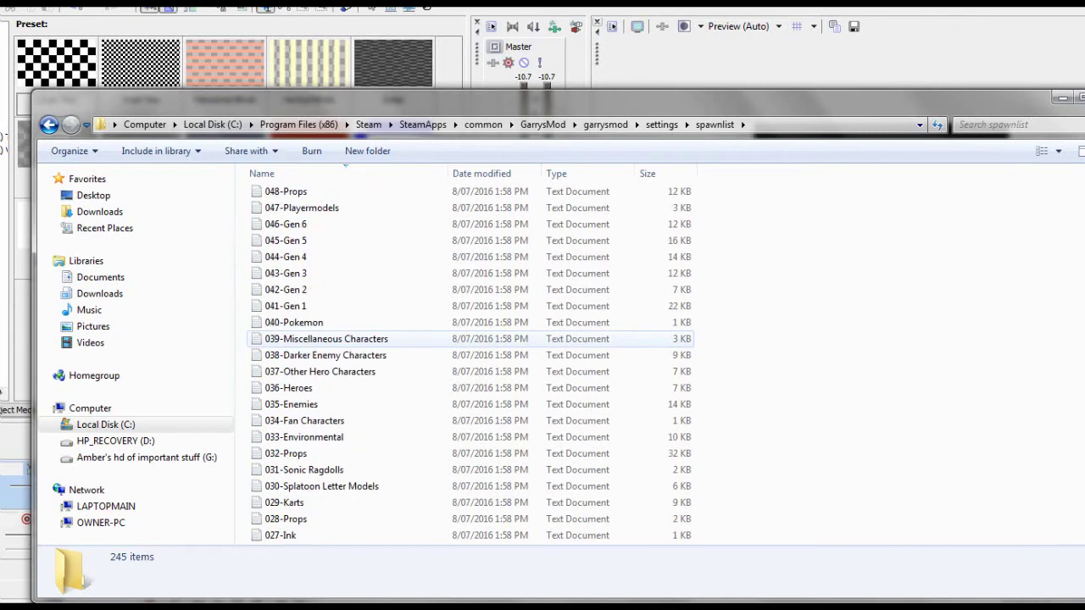
pyautogui.scroll(3, 292, 339)
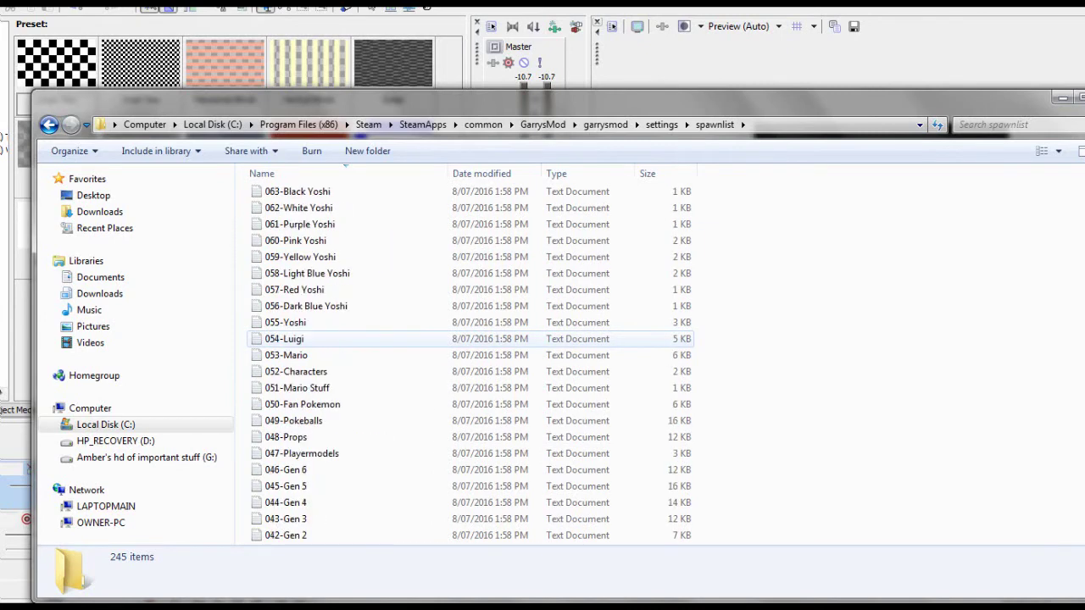
pyautogui.scroll(10, 293, 339)
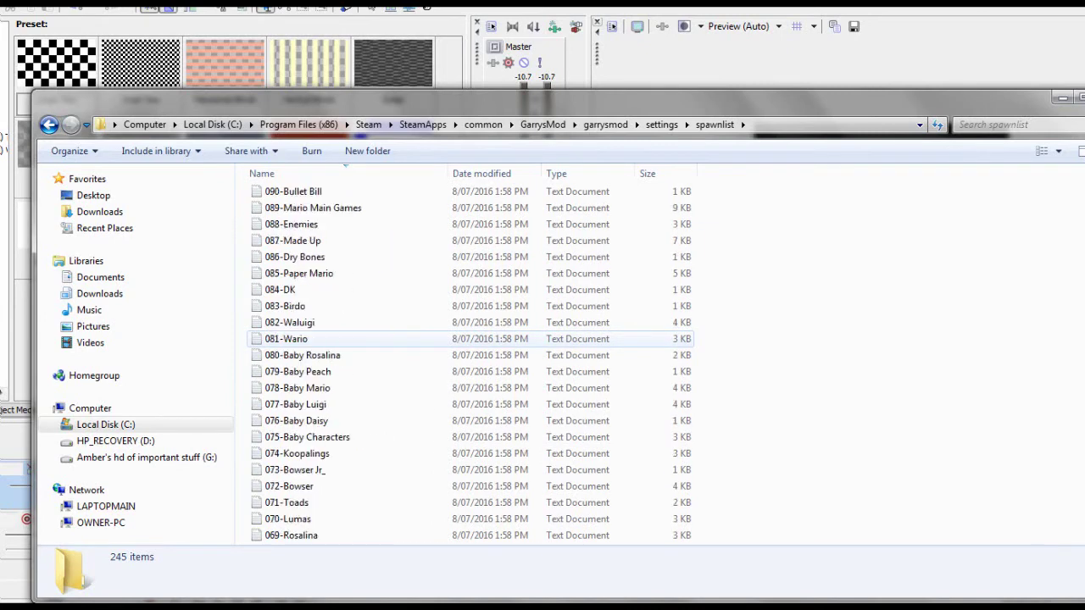
pyautogui.scroll(6, 293, 339)
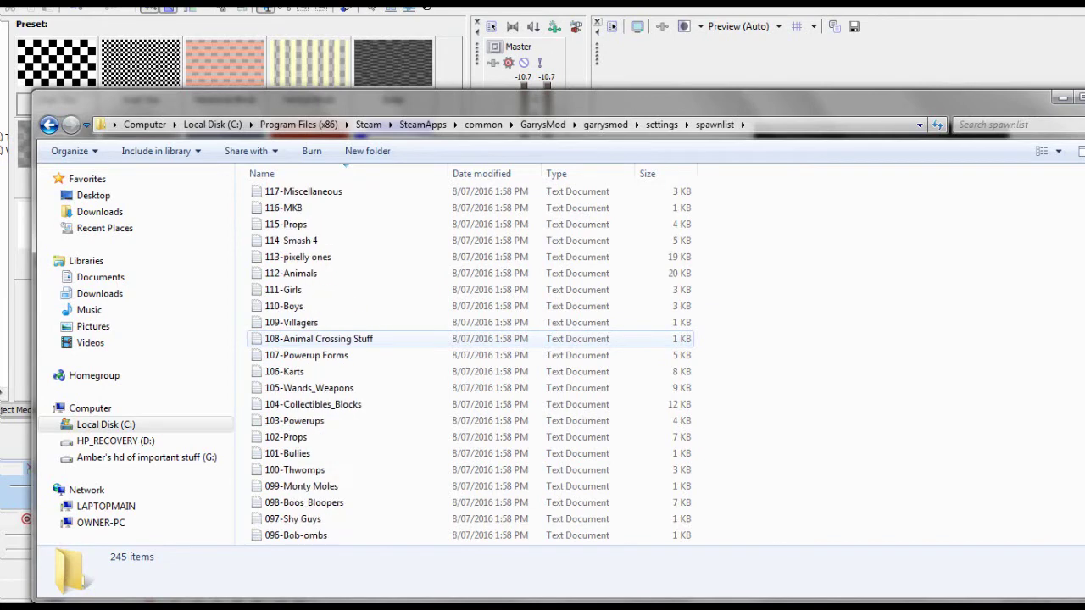
# - Open the 112-Animals spawnlist text file for editing in Notepad and go to its bird model entries
pyautogui.rightClick(290, 273)
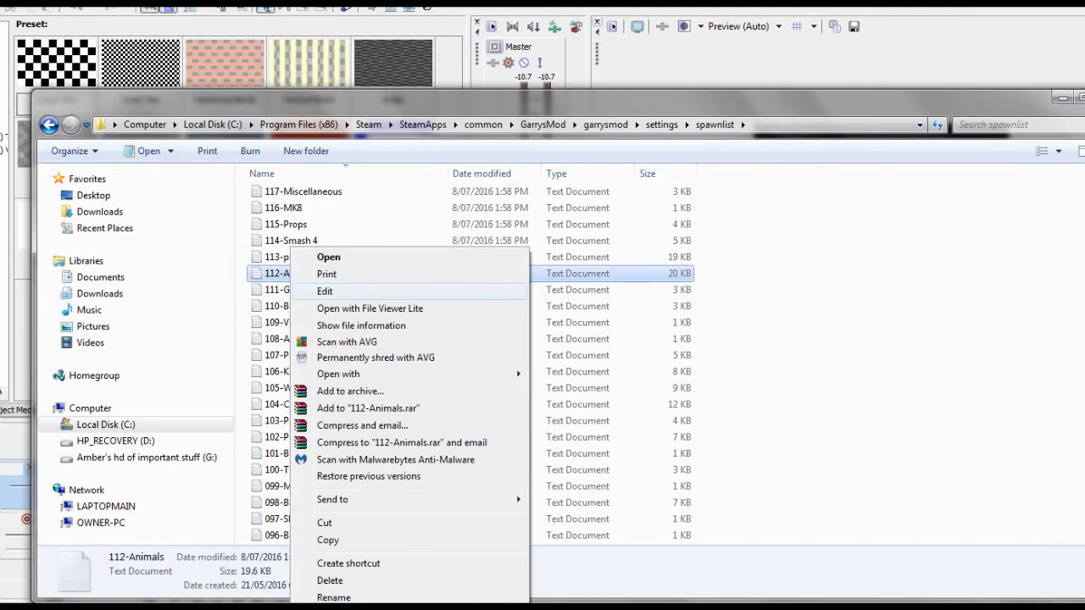
pyautogui.click(327, 291)
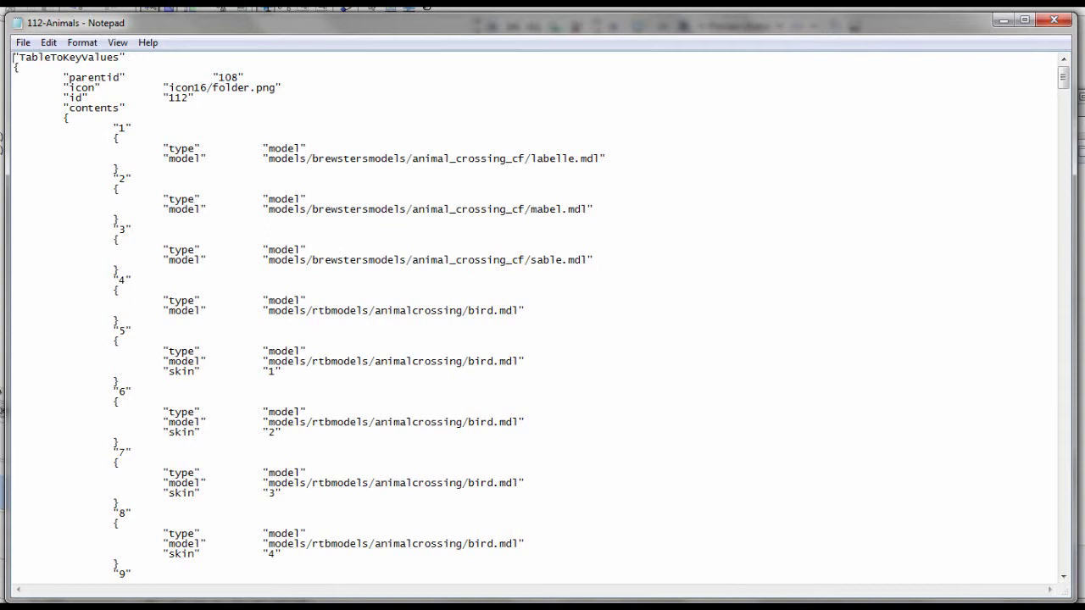
pyautogui.scroll(-1, 541, 316)
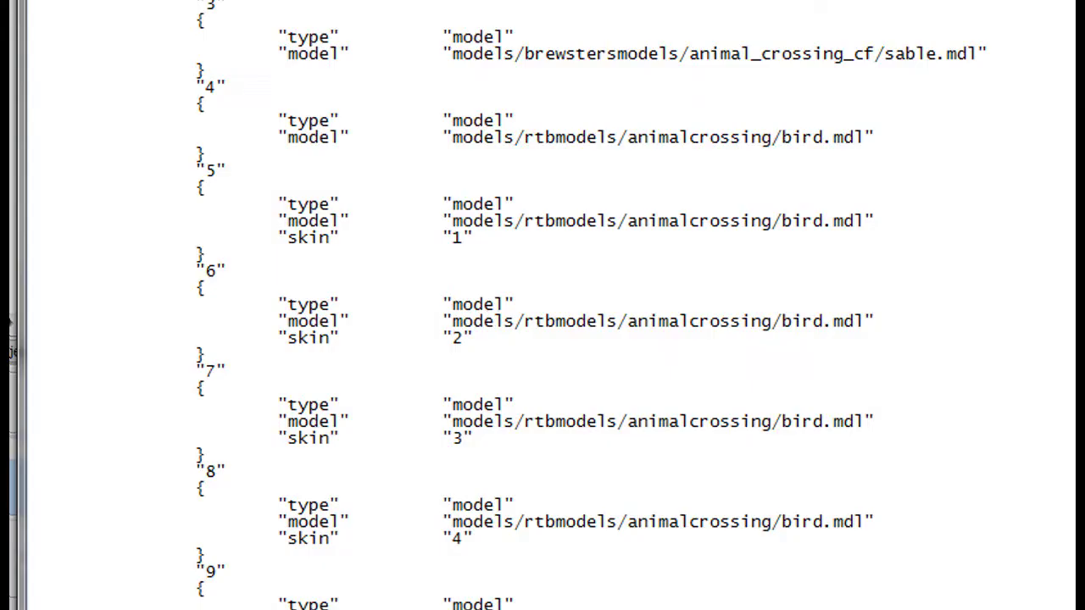
# - Highlight bird.mdl entries 4, 5 and 6 in different combinations to compare their model and skin lines, ending with entry 5
pyautogui.moveTo(34, 171); pyautogui.dragTo(206, 354)
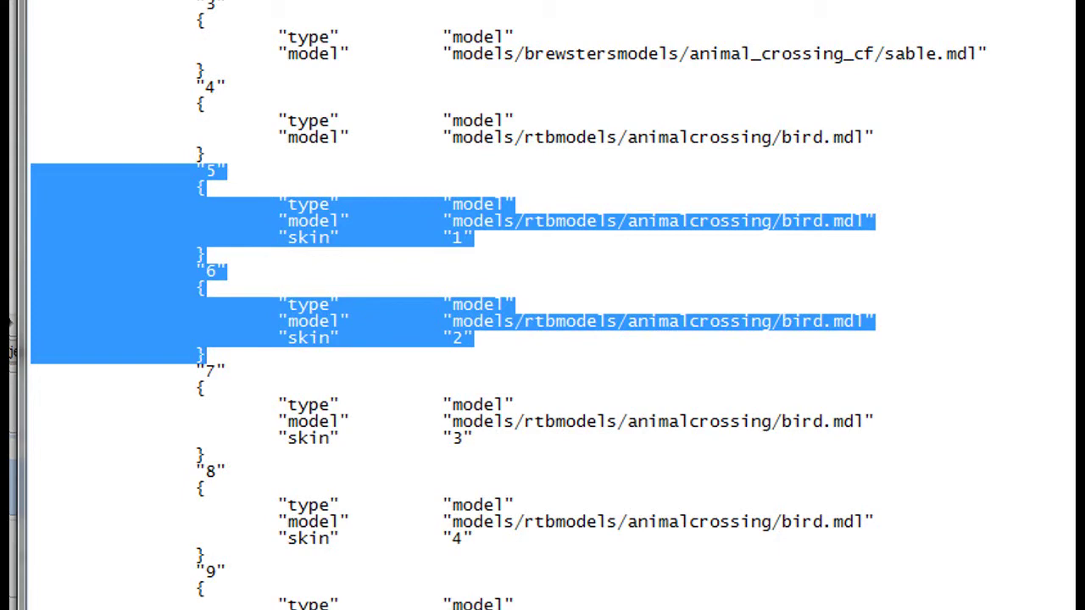
pyautogui.click(279, 120)
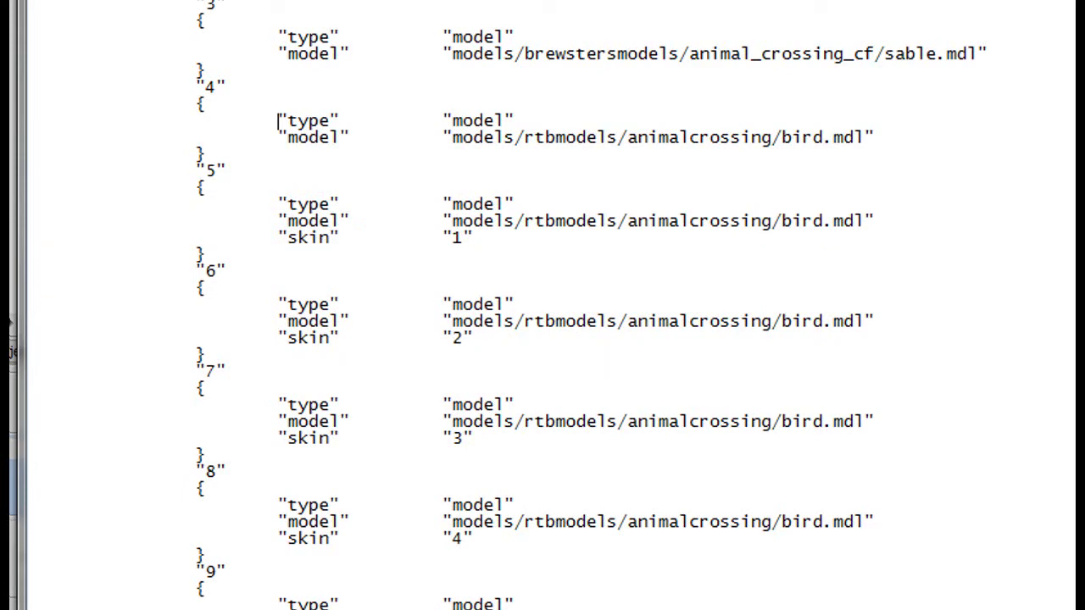
pyautogui.moveTo(32, 87); pyautogui.dragTo(206, 156)
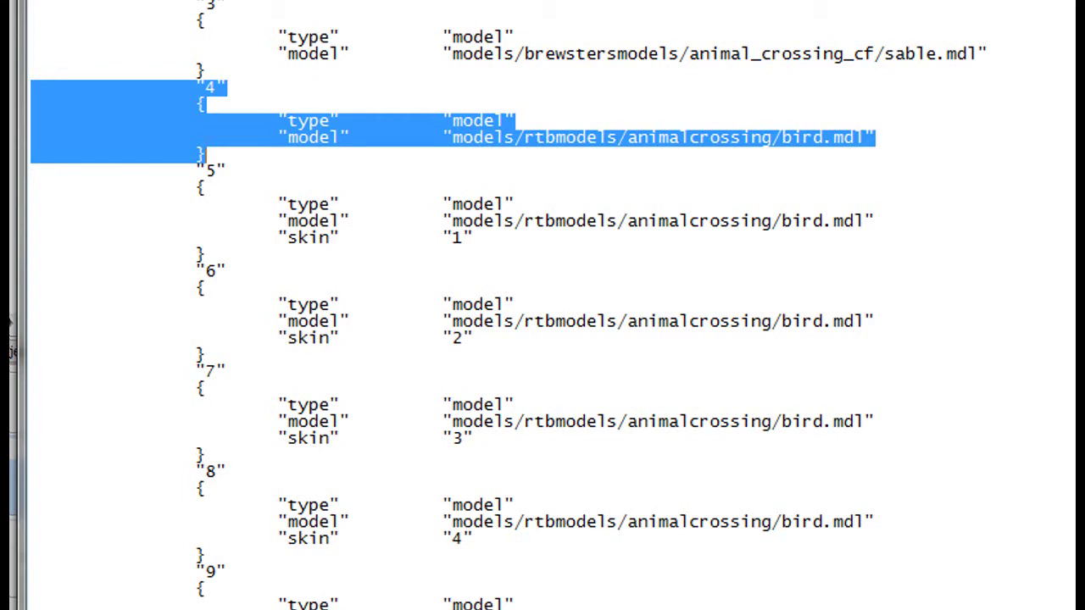
pyautogui.moveTo(34, 84); pyautogui.dragTo(114, 356)
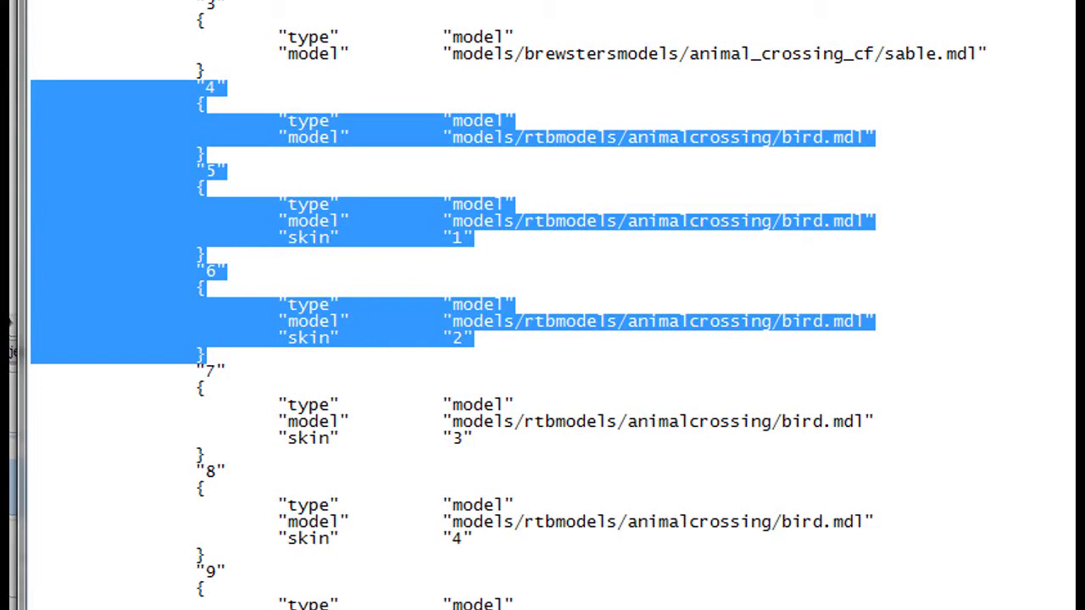
pyautogui.click(279, 306)
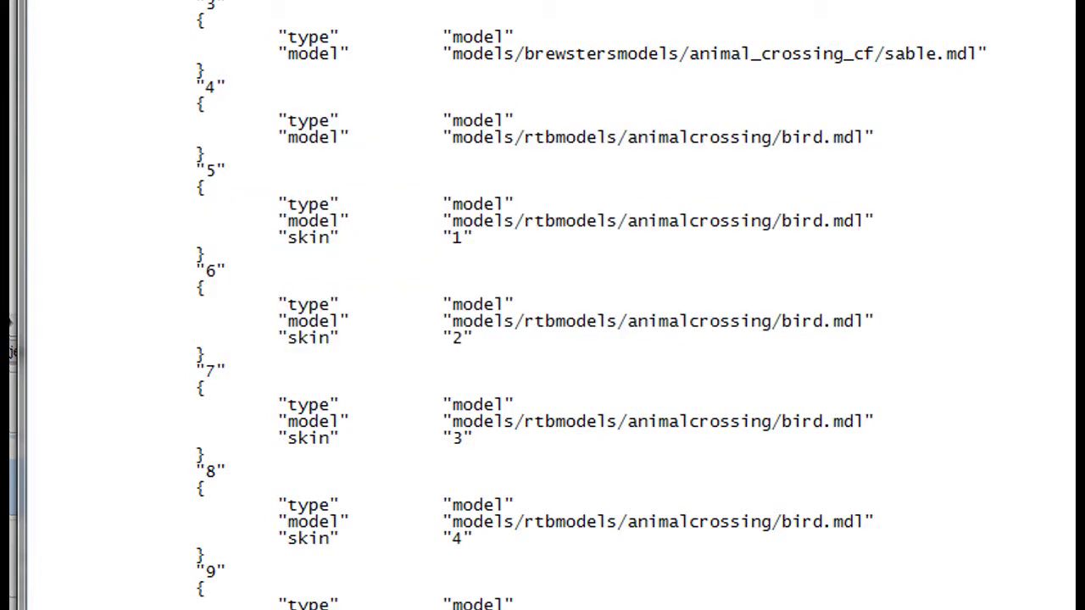
pyautogui.moveTo(31, 172); pyautogui.dragTo(207, 255)
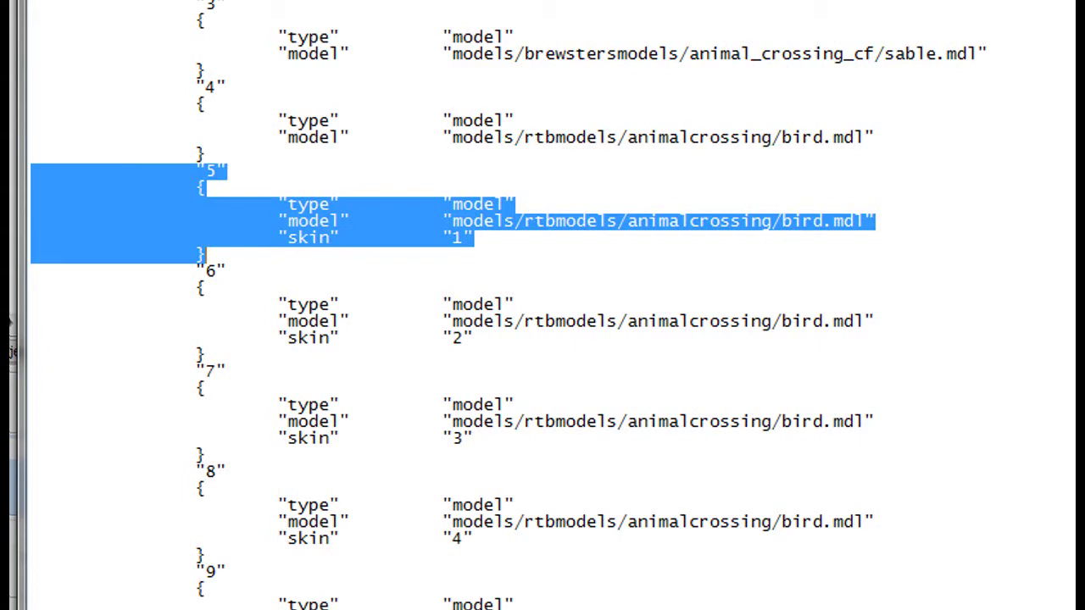
# - Review the remaining bird.mdl skin entries, then highlight blanca.mdl entries 14 and 15 to compare how their skins are listed
pyautogui.scroll(-1, 542, 305)
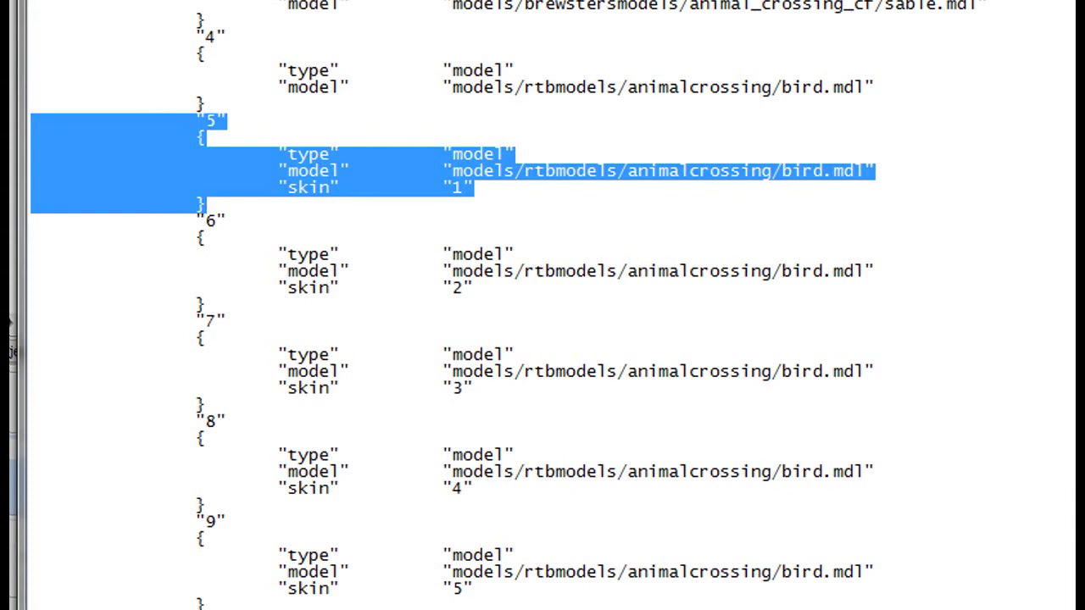
pyautogui.scroll(-1, 543, 305)
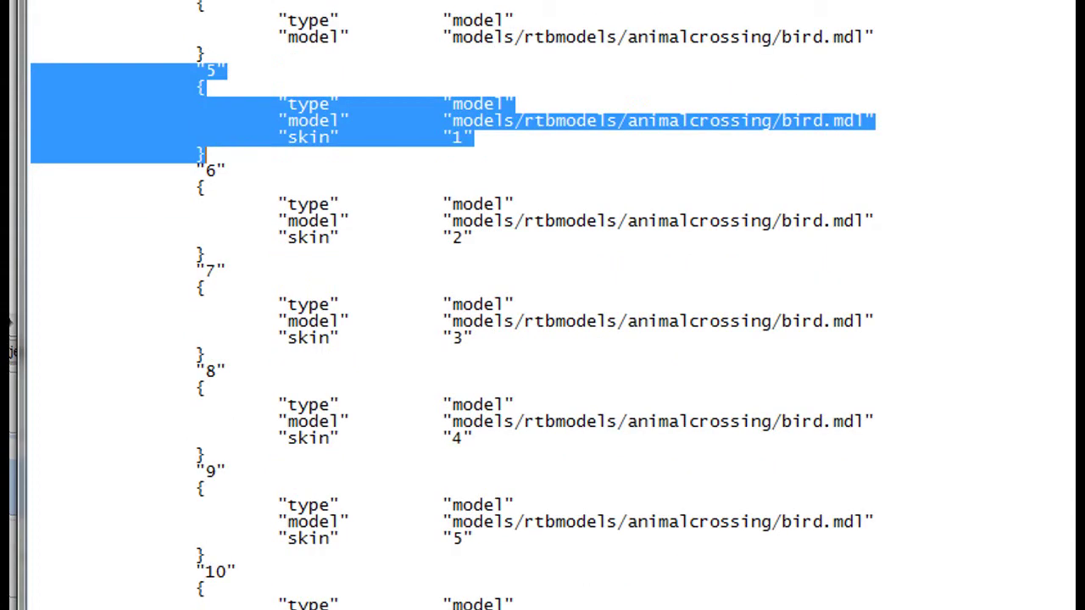
pyautogui.scroll(-2, 542, 305)
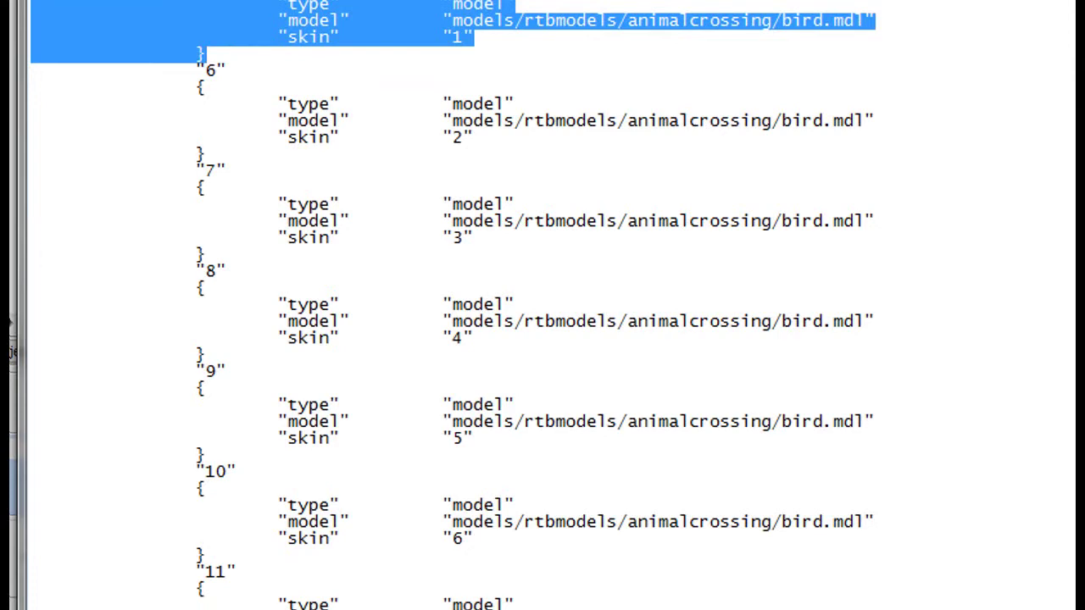
pyautogui.scroll(-1, 543, 305)
pyautogui.scroll(-1, 543, 306)
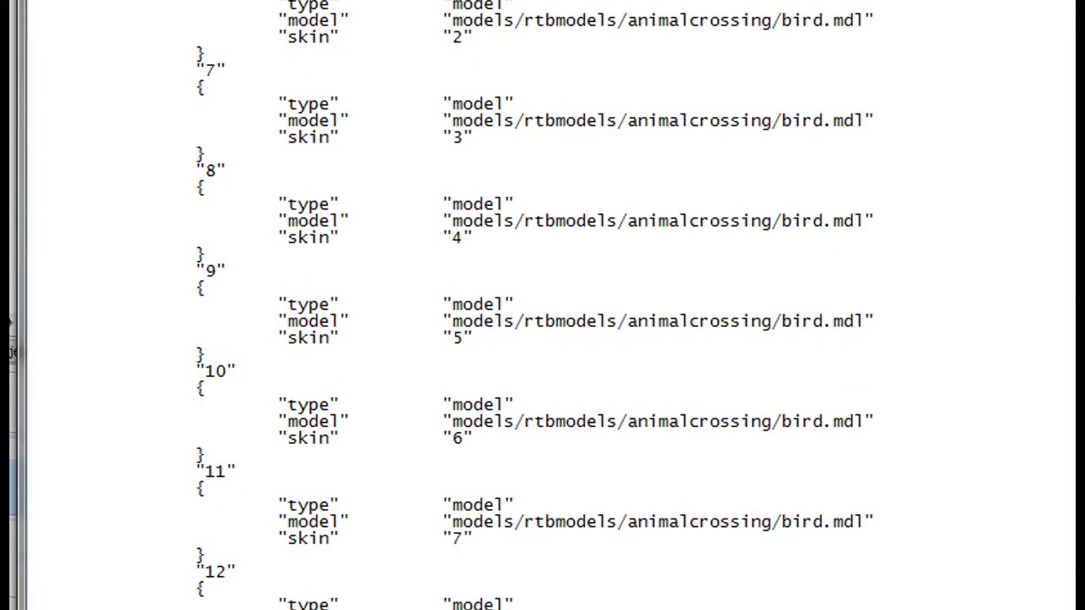
pyautogui.scroll(-5, 542, 305)
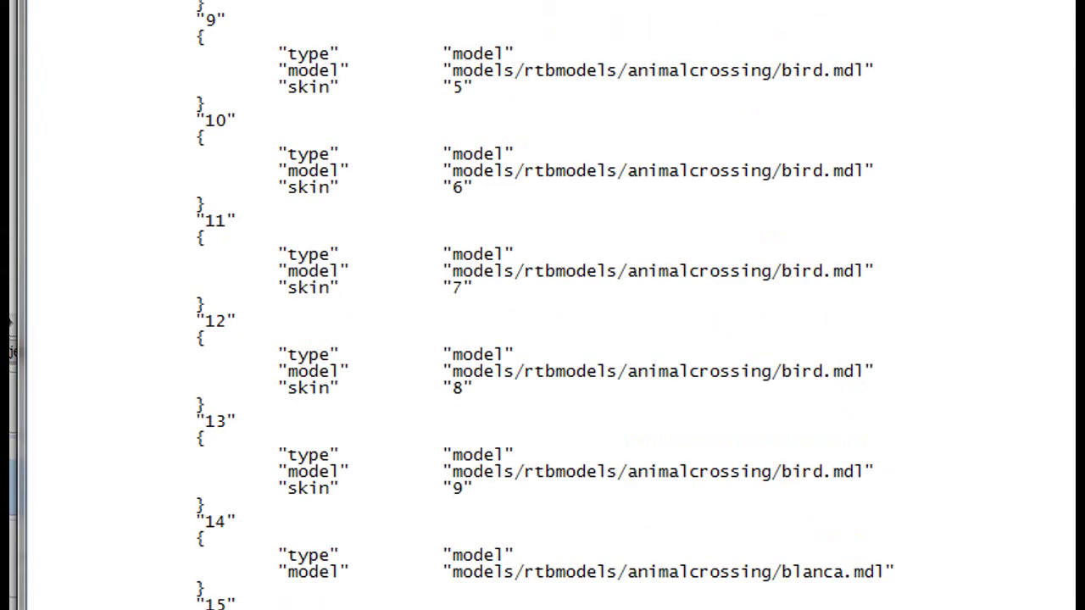
pyautogui.scroll(-3, 543, 305)
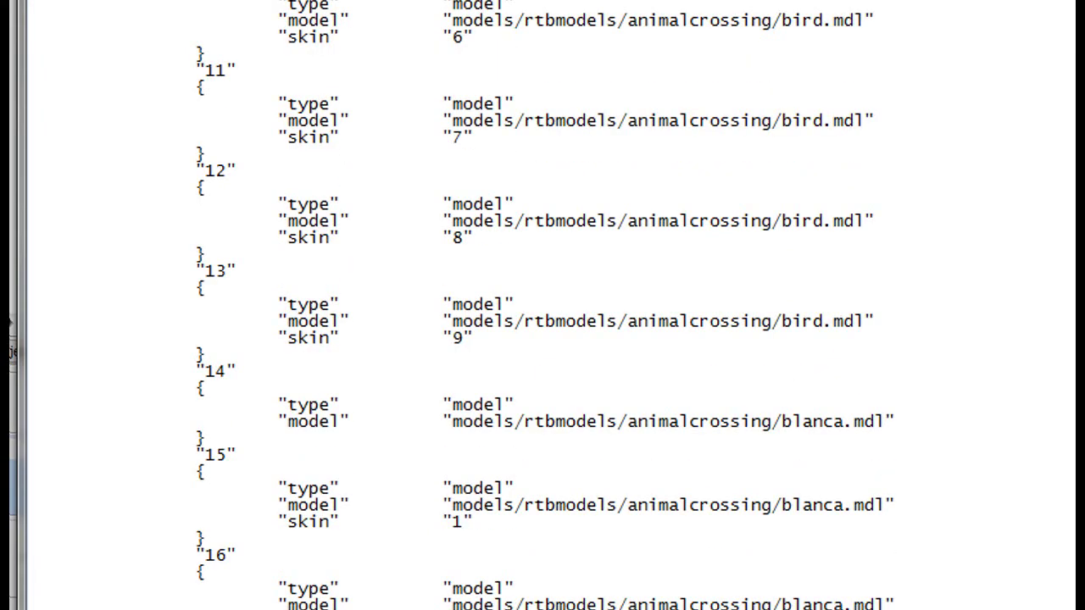
pyautogui.moveTo(30, 373); pyautogui.dragTo(206, 438)
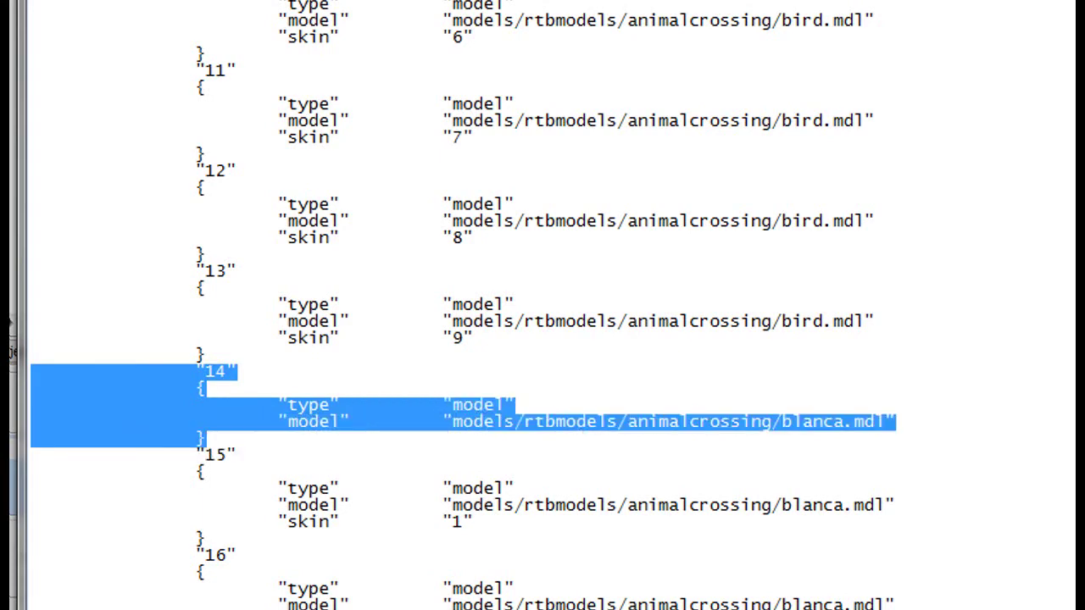
pyautogui.scroll(-2, 543, 305)
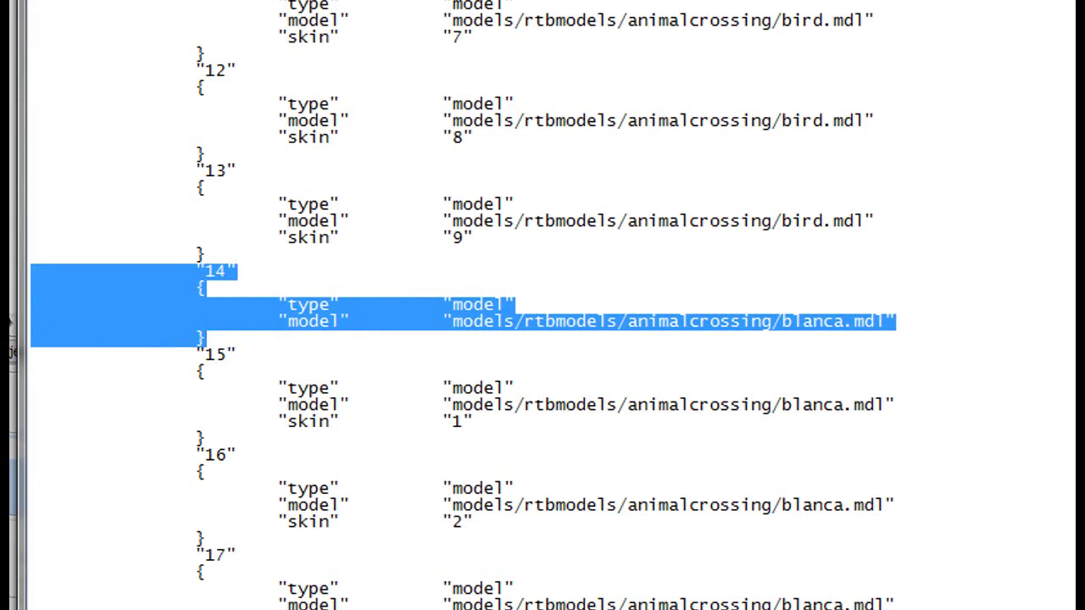
pyautogui.moveTo(34, 354); pyautogui.dragTo(212, 438)
pyautogui.scroll(-1, 212, 438)
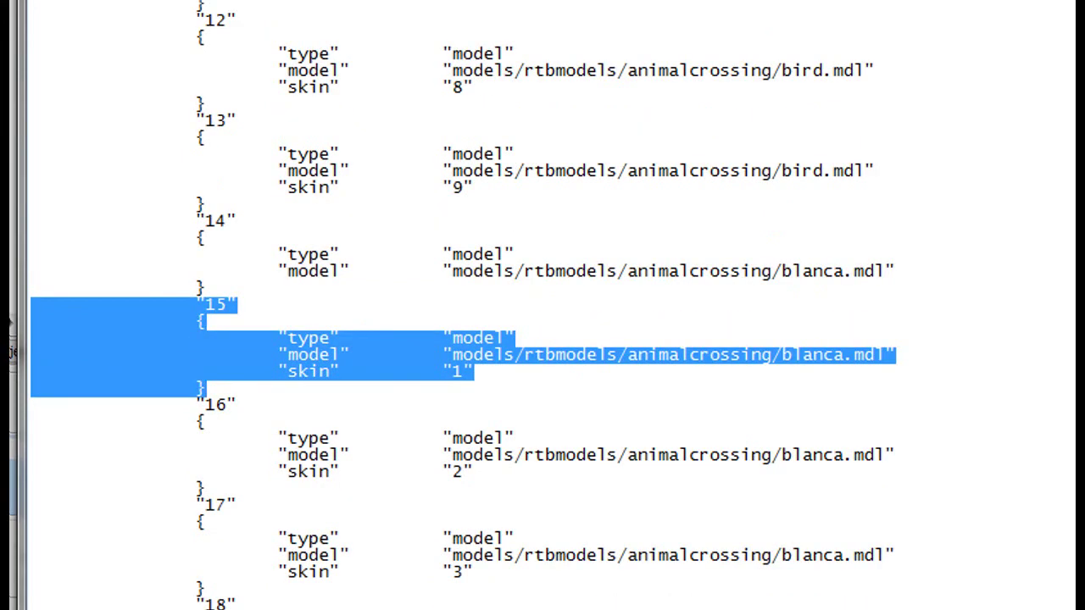
# - Save the 112-Animals spawnlist file under its existing name
pyautogui.scroll(-2, 464, 305)
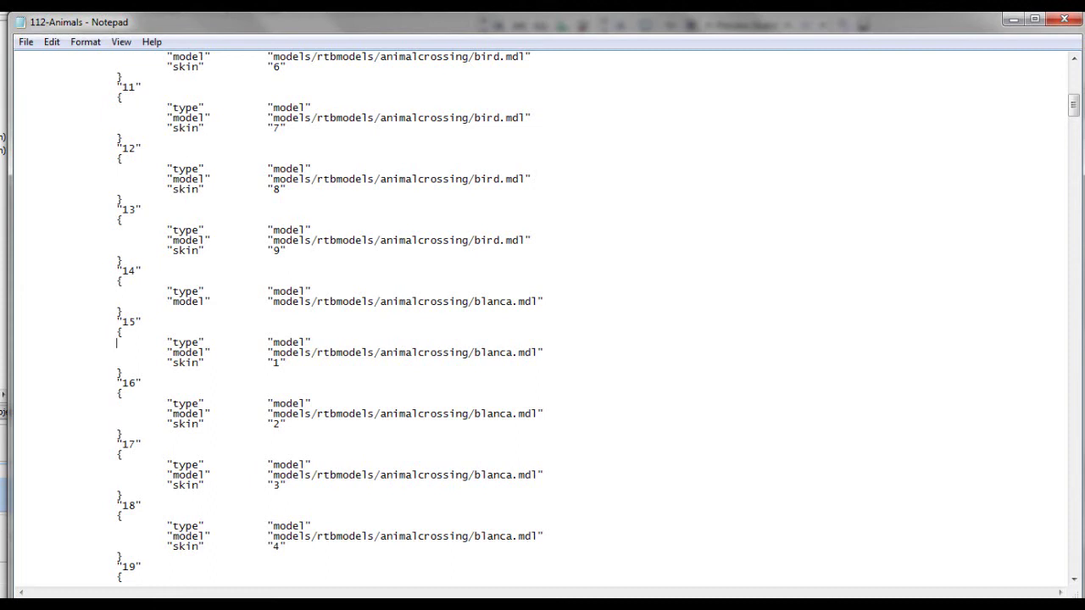
pyautogui.click(25, 42)
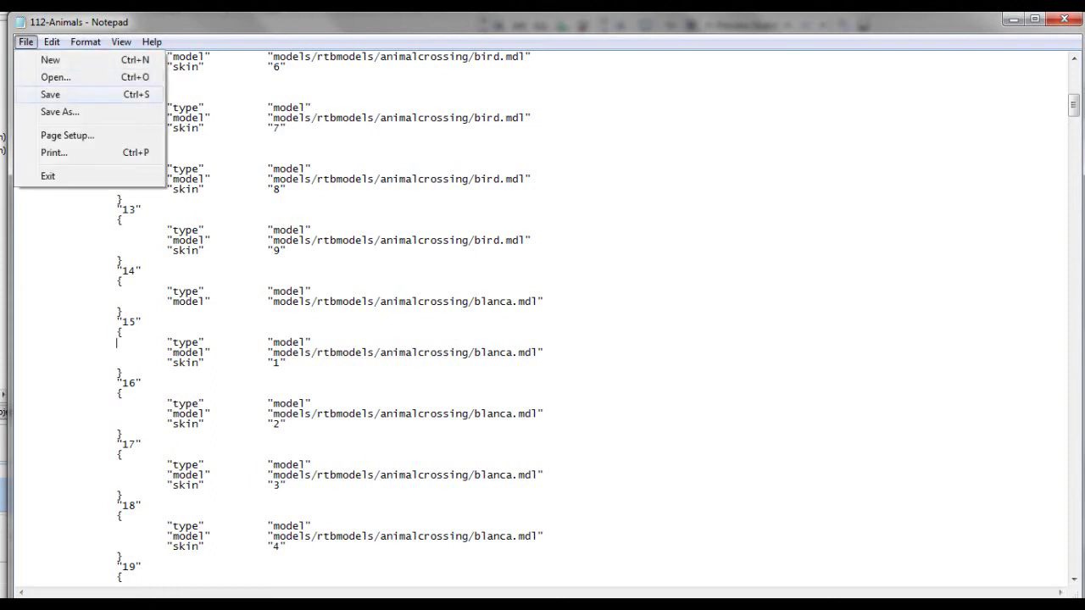
pyautogui.click(51, 94)
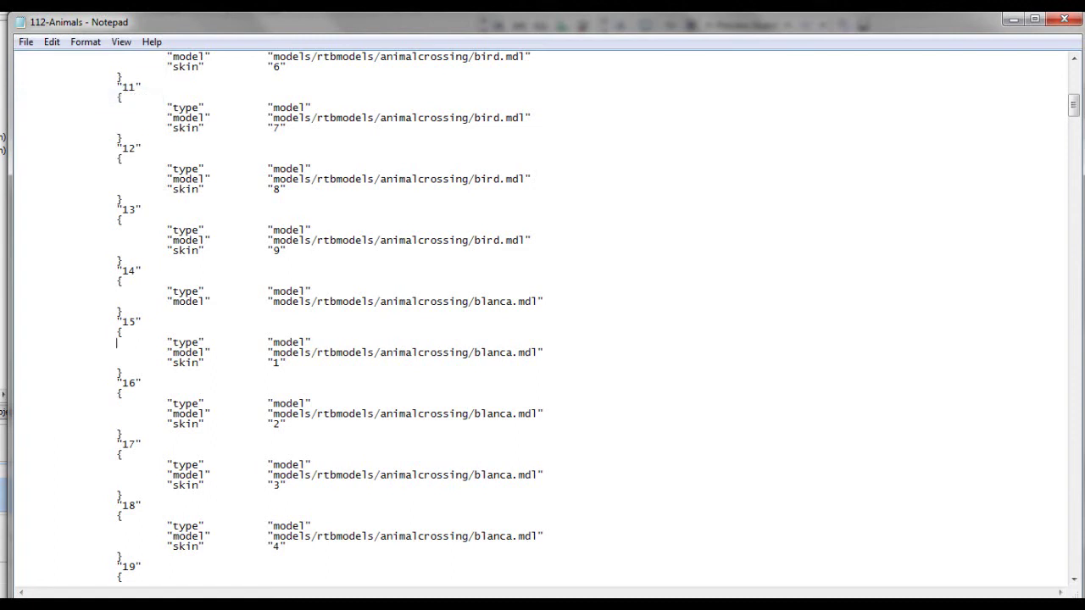